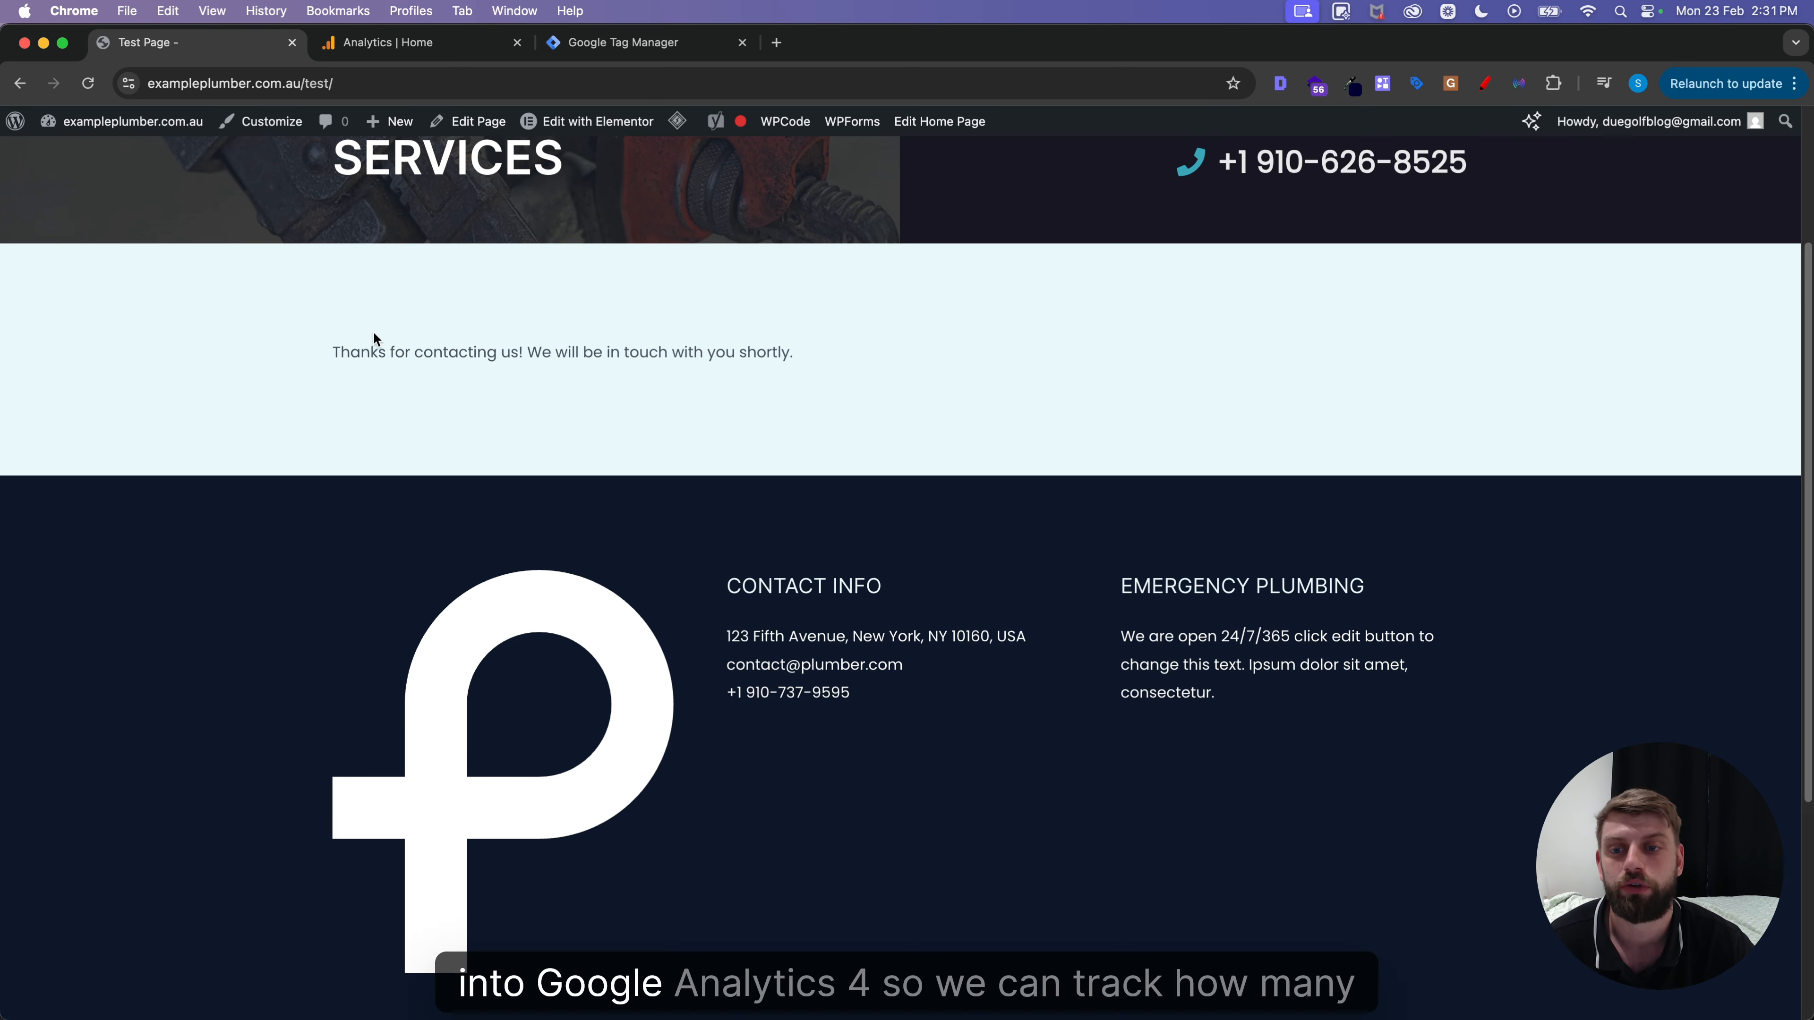
# Inspect the form's confirmation message on the test page to find the ID of its container element.
pyautogui.scroll(1, 476, 386)
pyautogui.scroll(2, 479, 392)
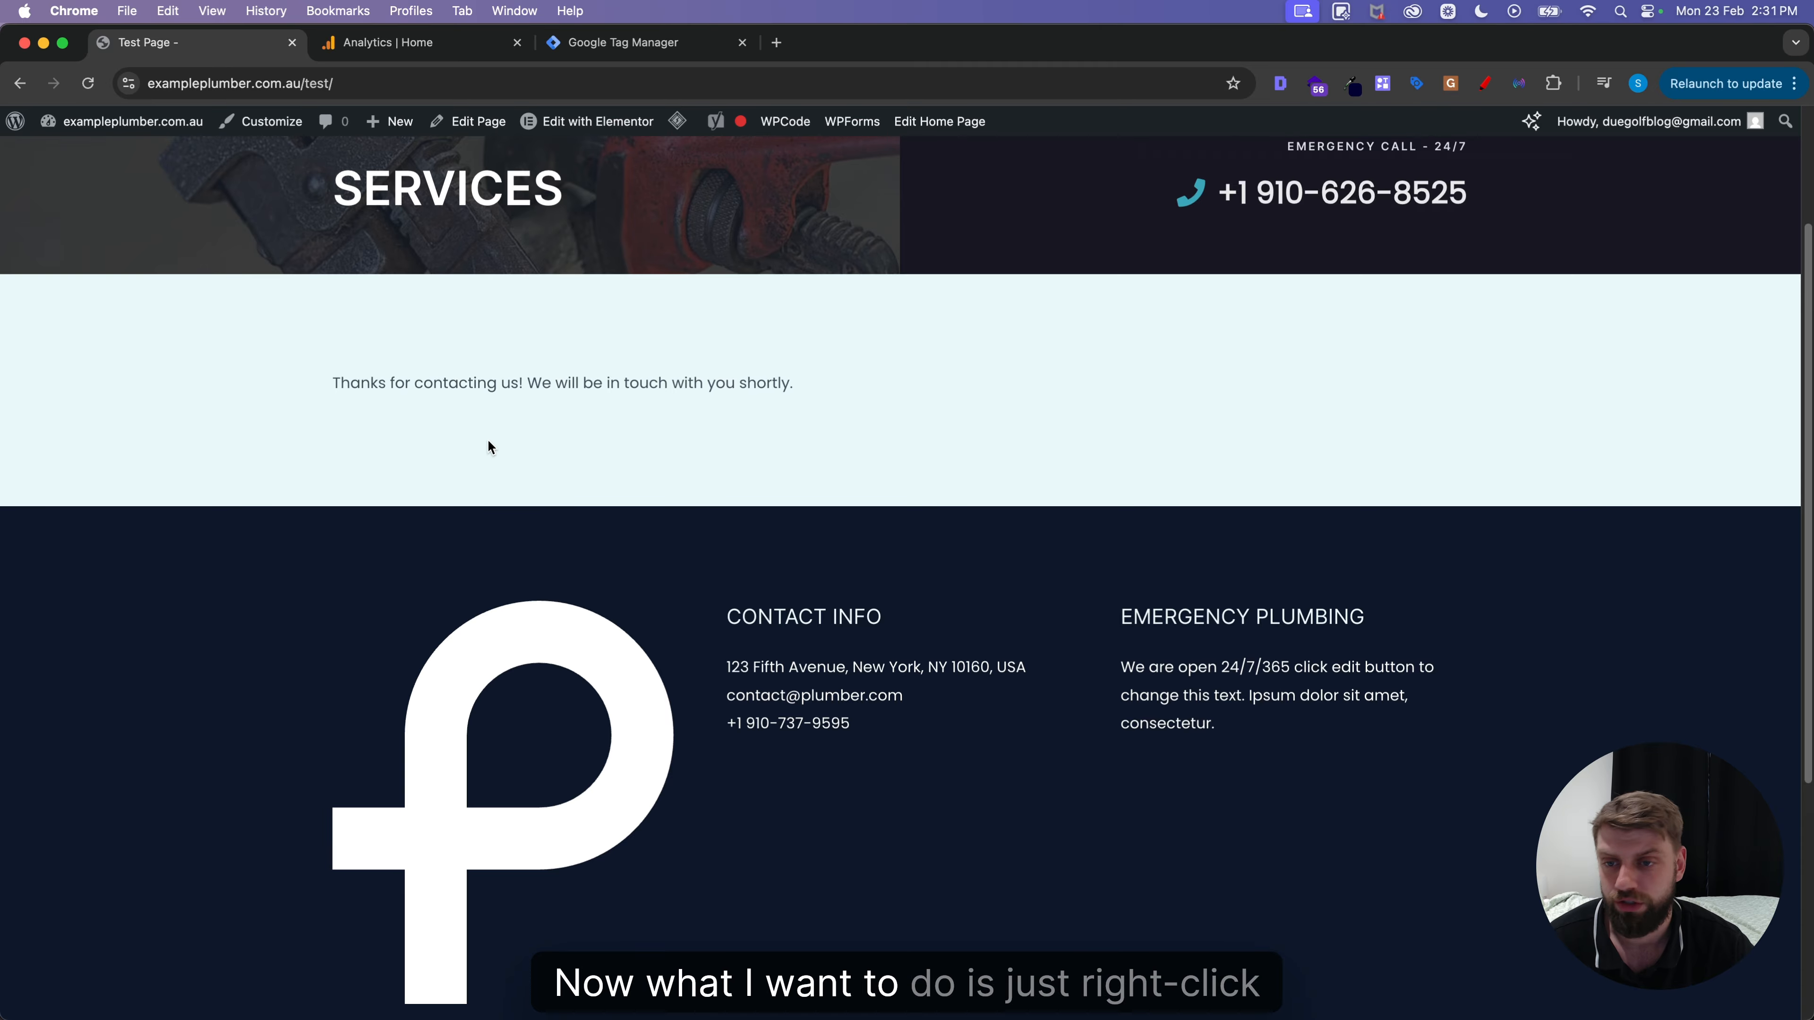
pyautogui.rightClick(449, 384)
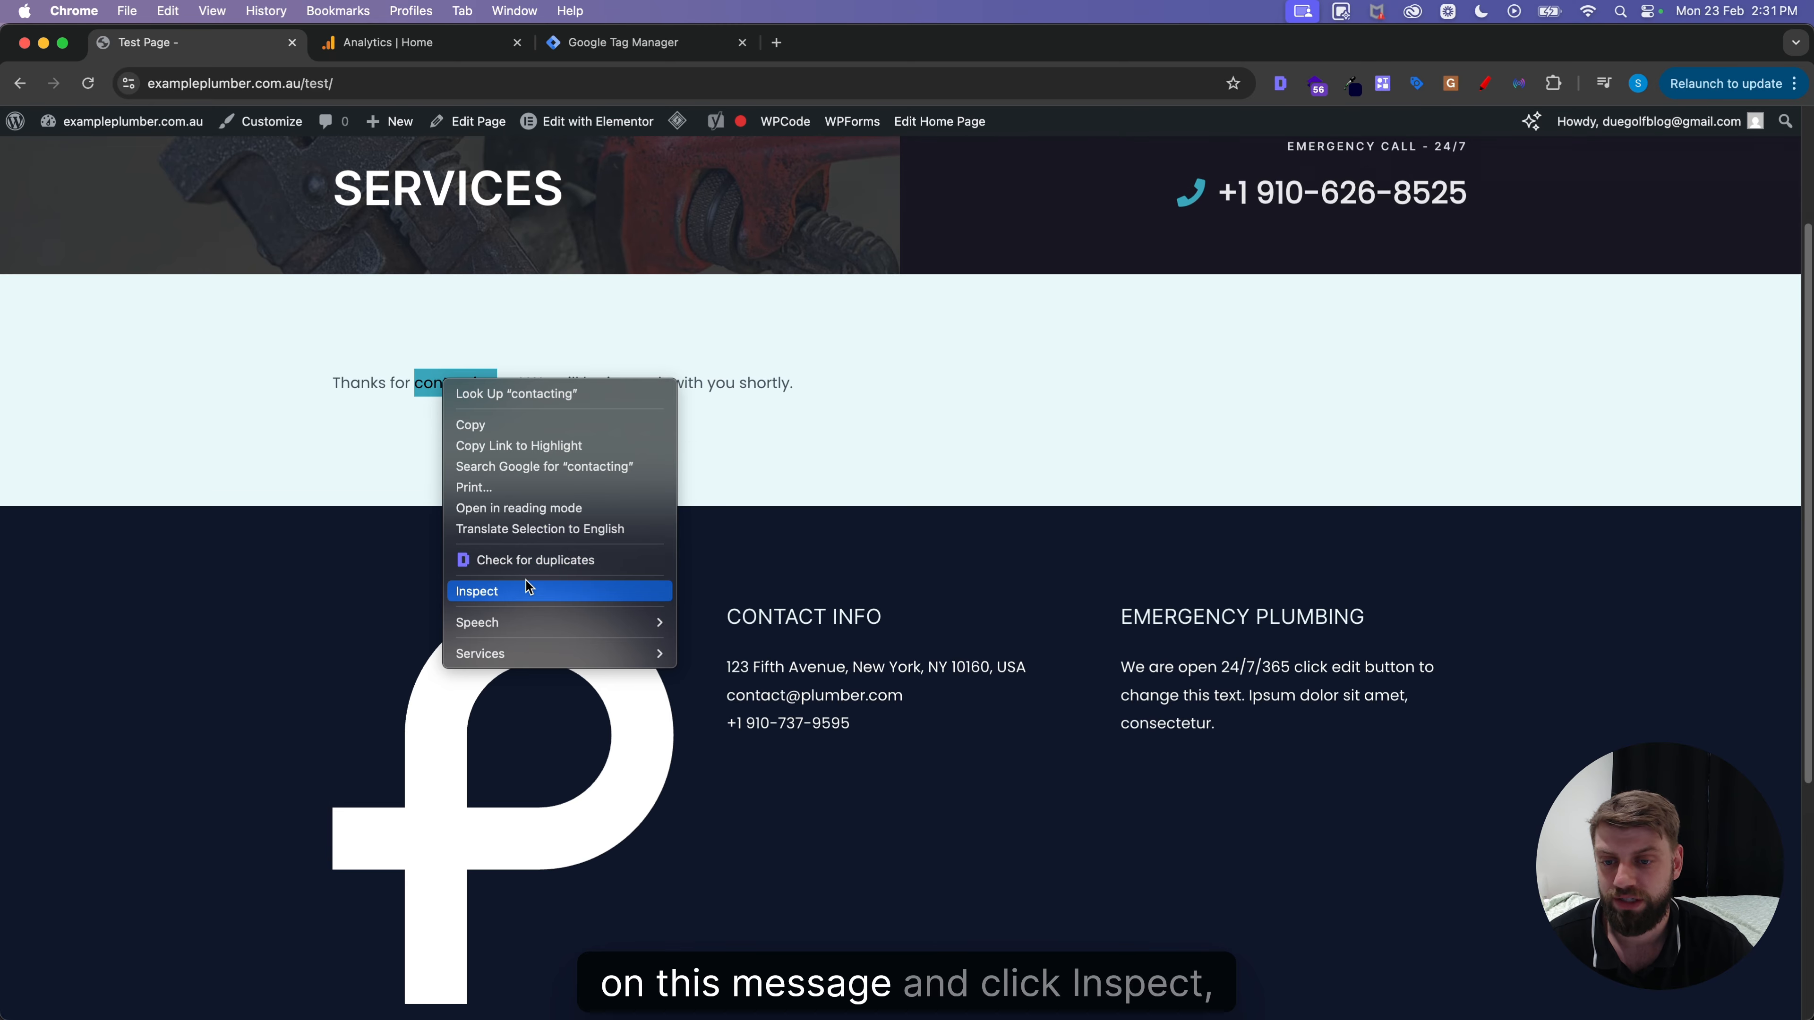
pyautogui.click(468, 592)
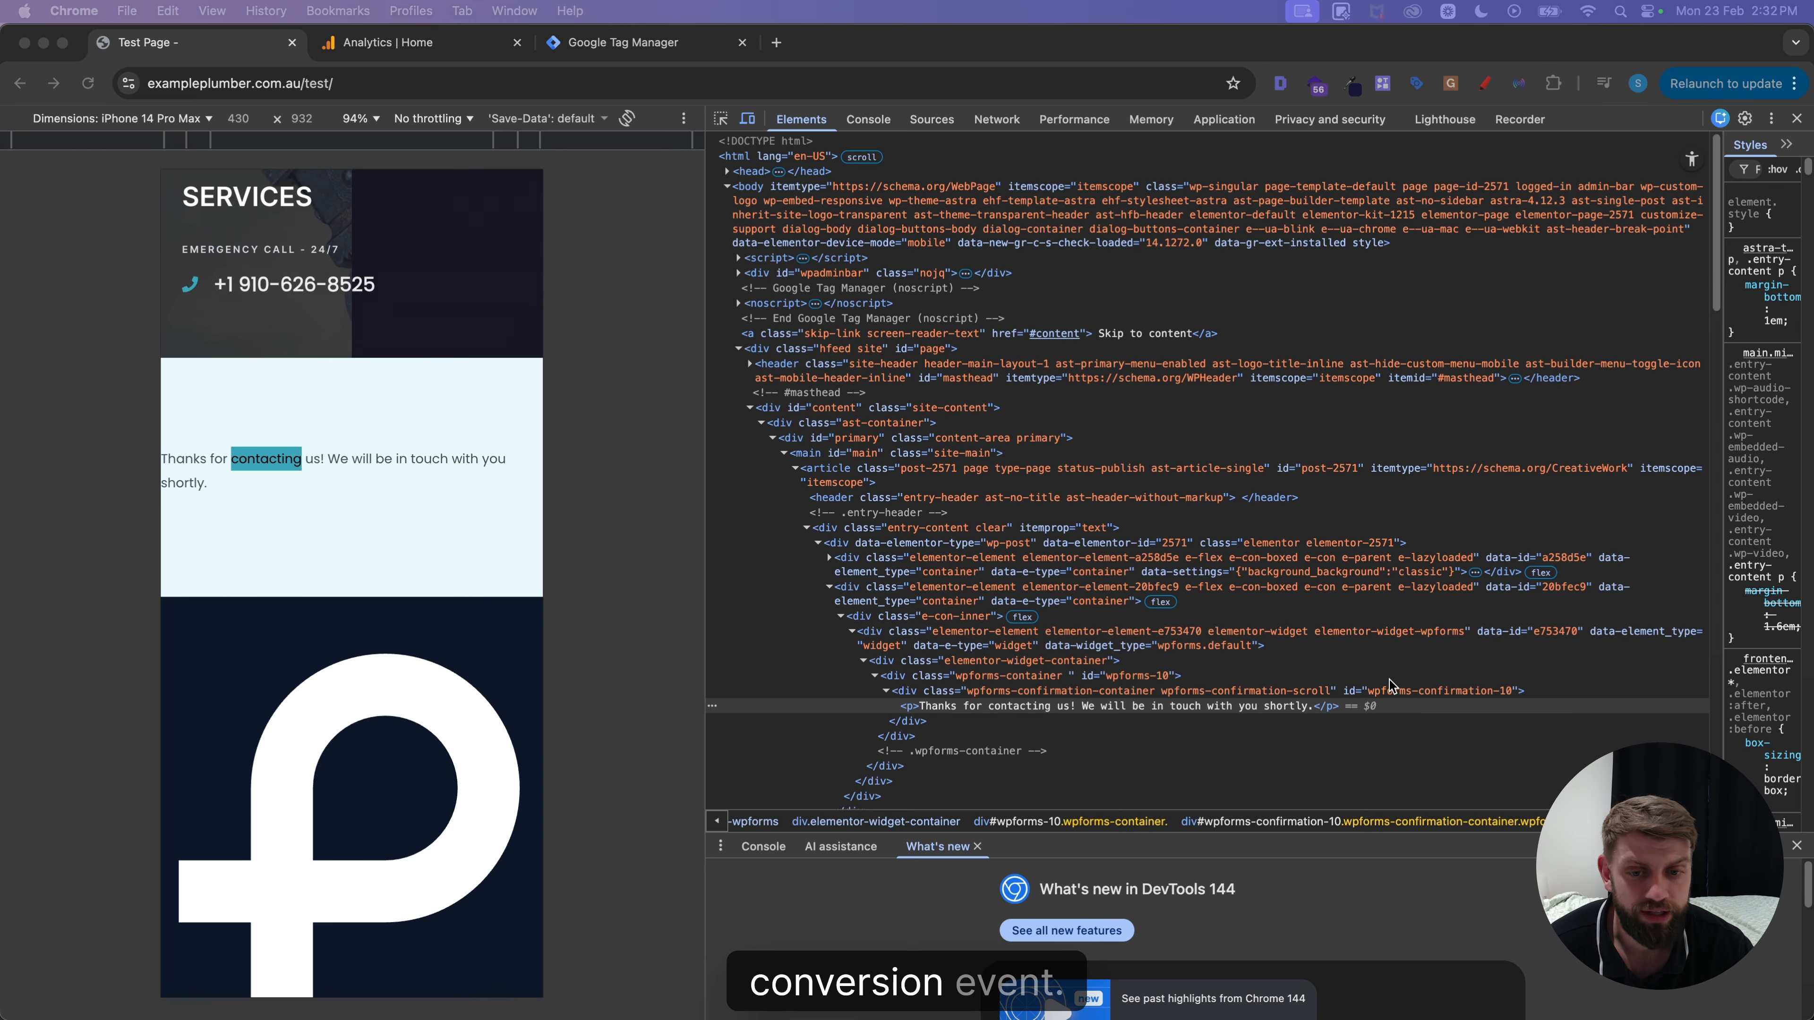
pyautogui.scroll(-1, 1450, 696)
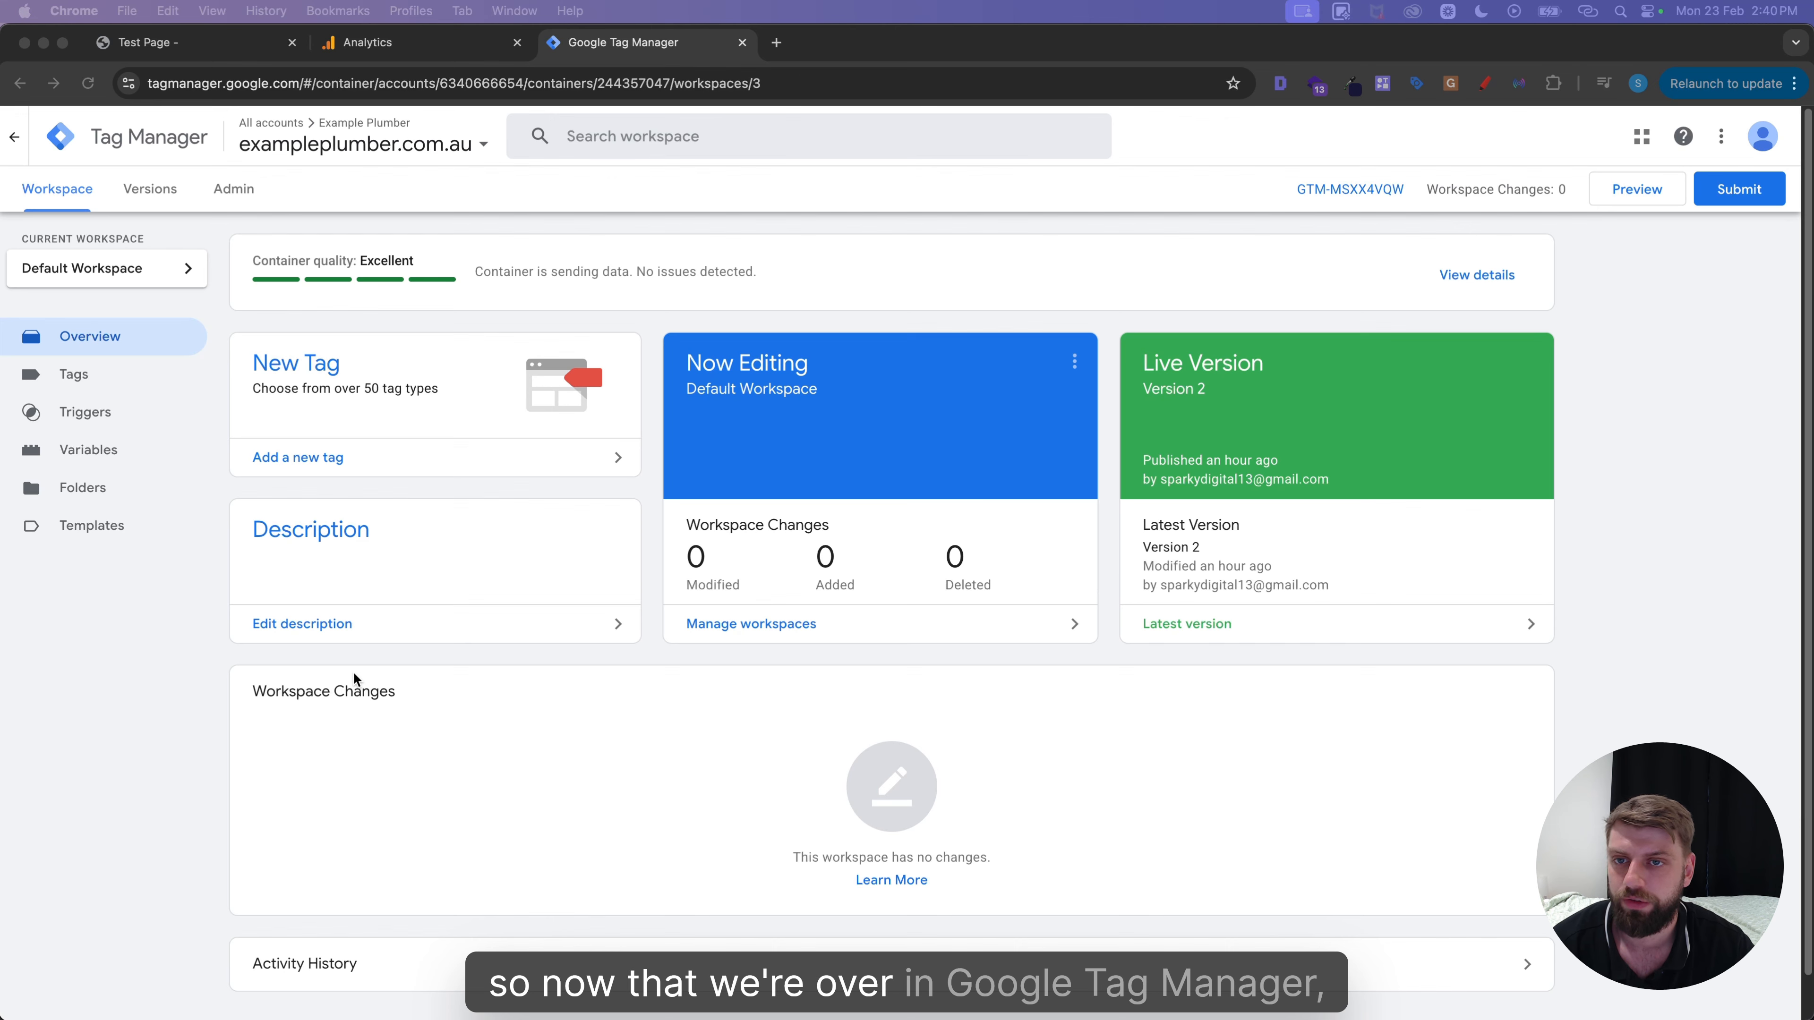
# Create a new trigger of type Element Visibility in the Google Tag Manager container.
pyautogui.click(82, 422)
pyautogui.click(1492, 256)
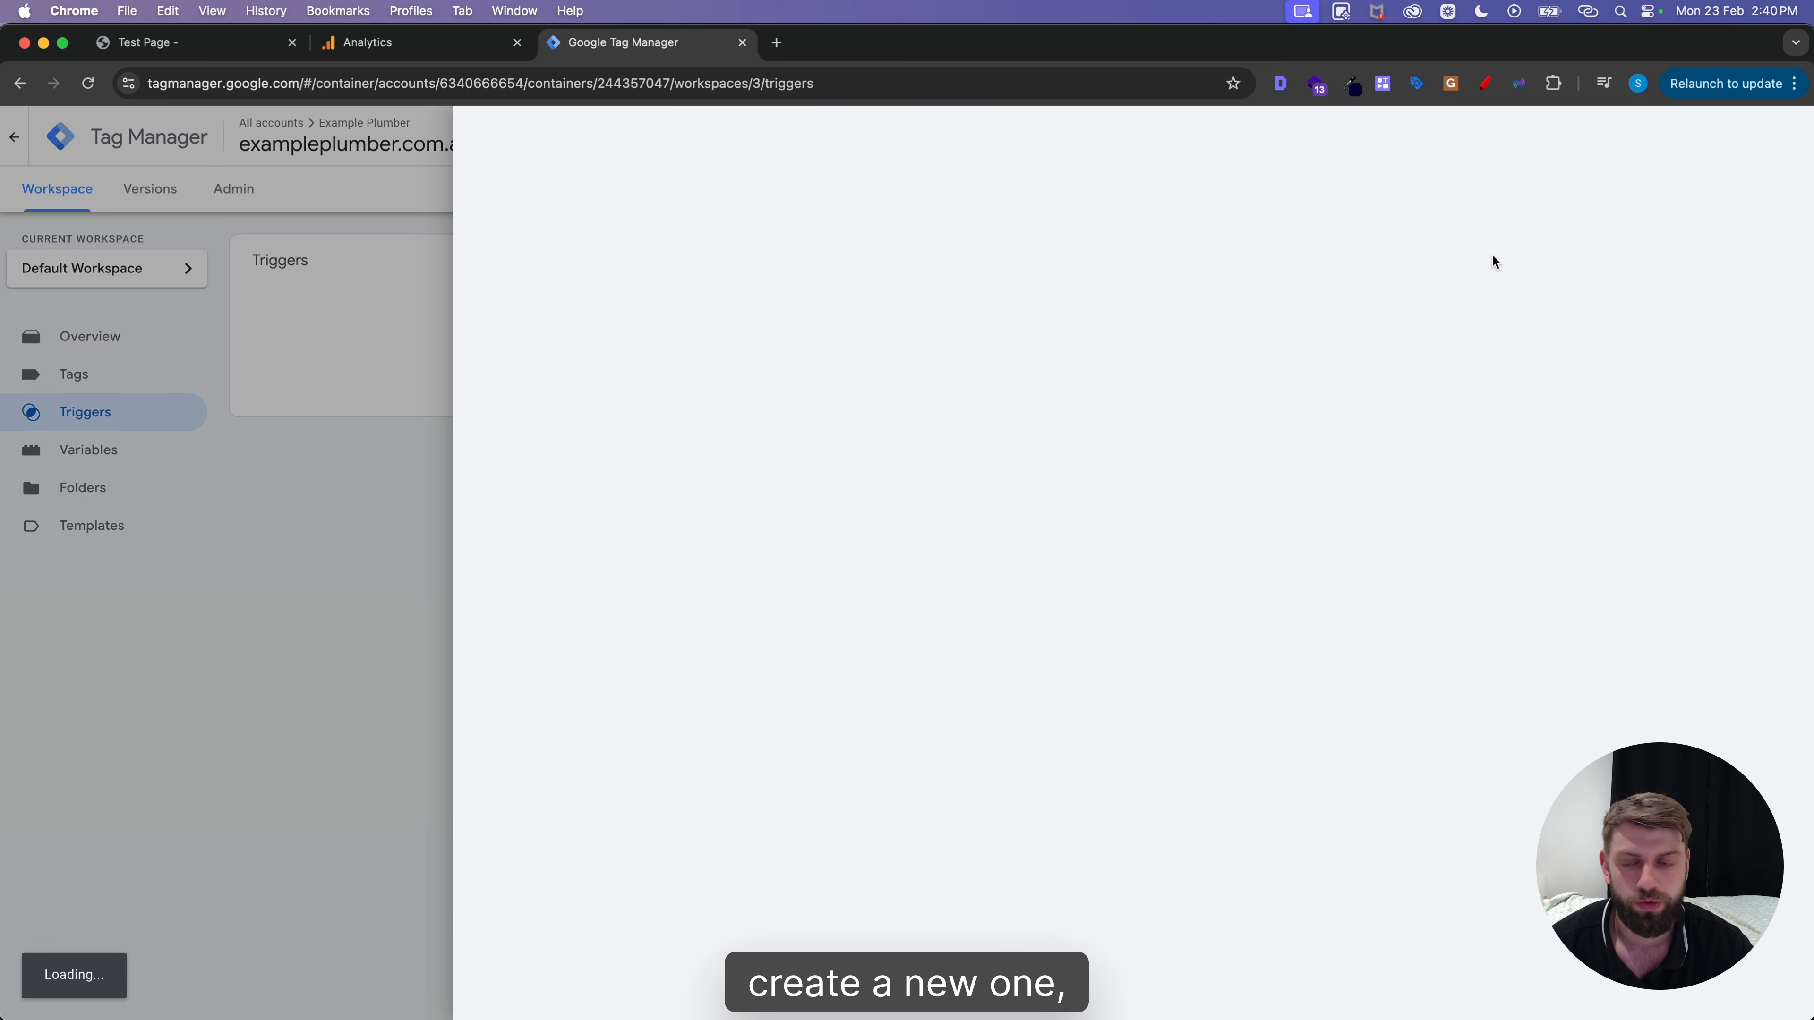
pyautogui.click(971, 262)
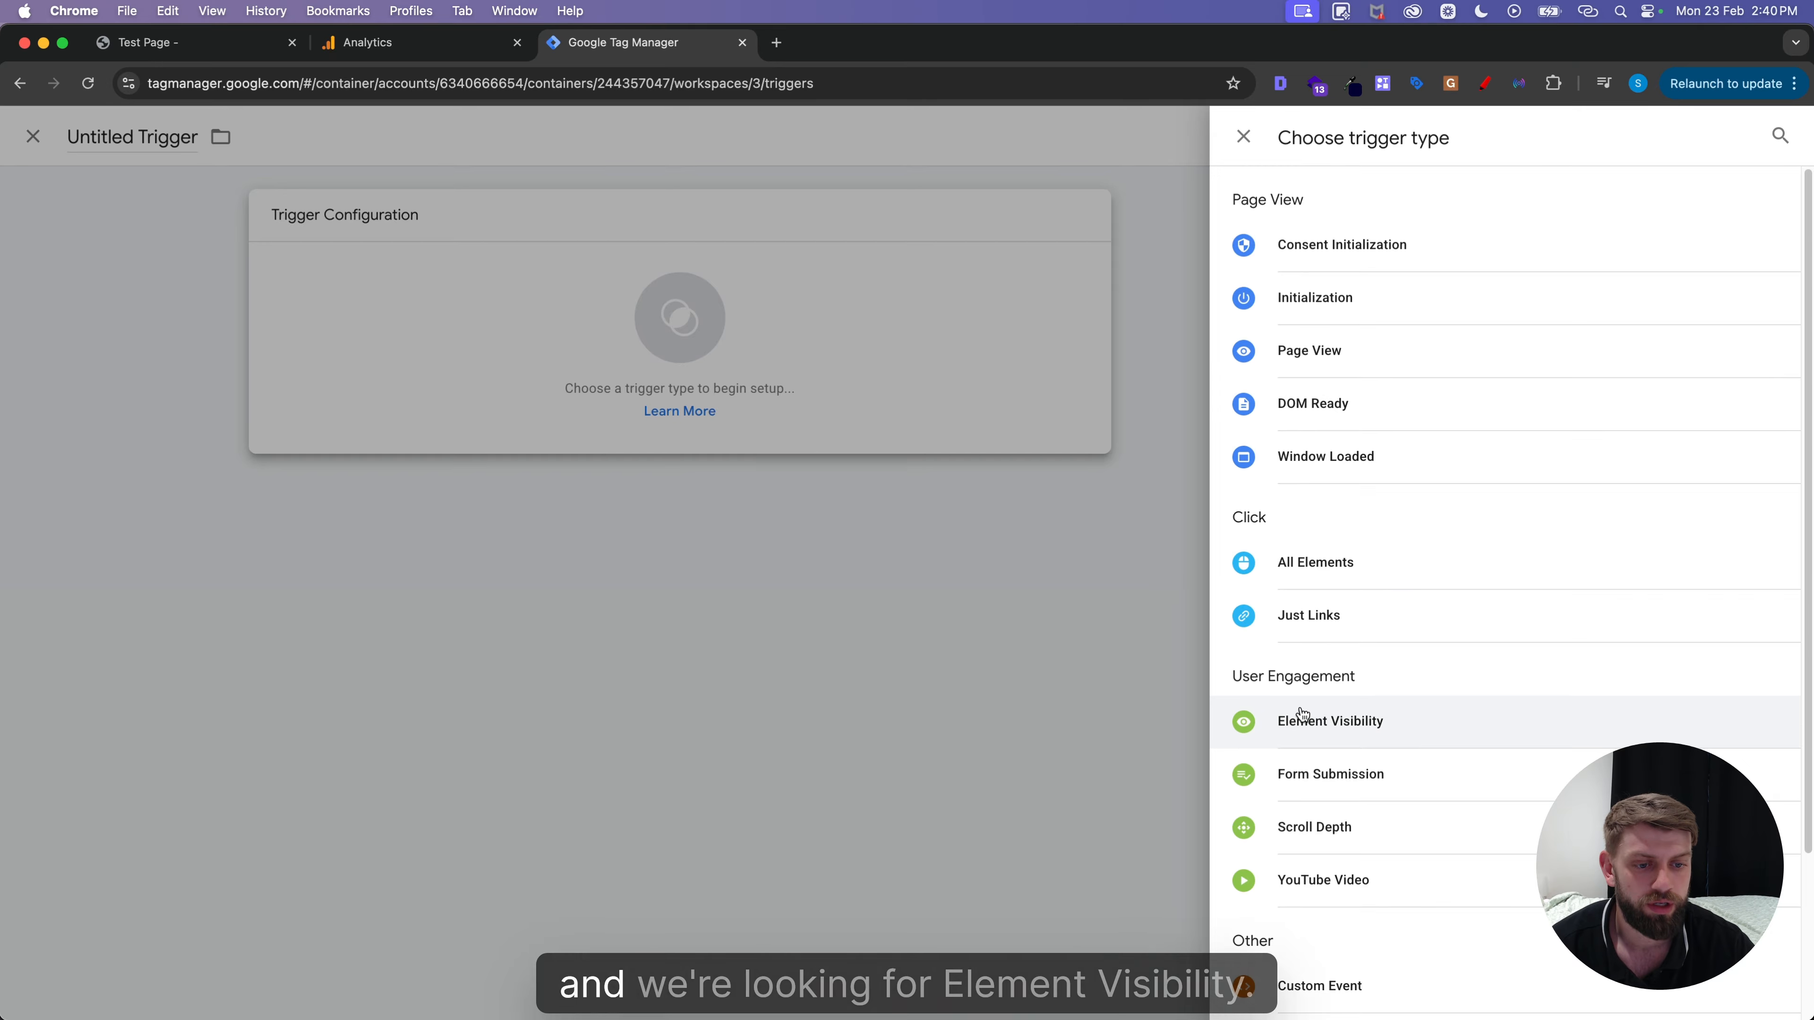
pyautogui.click(1314, 722)
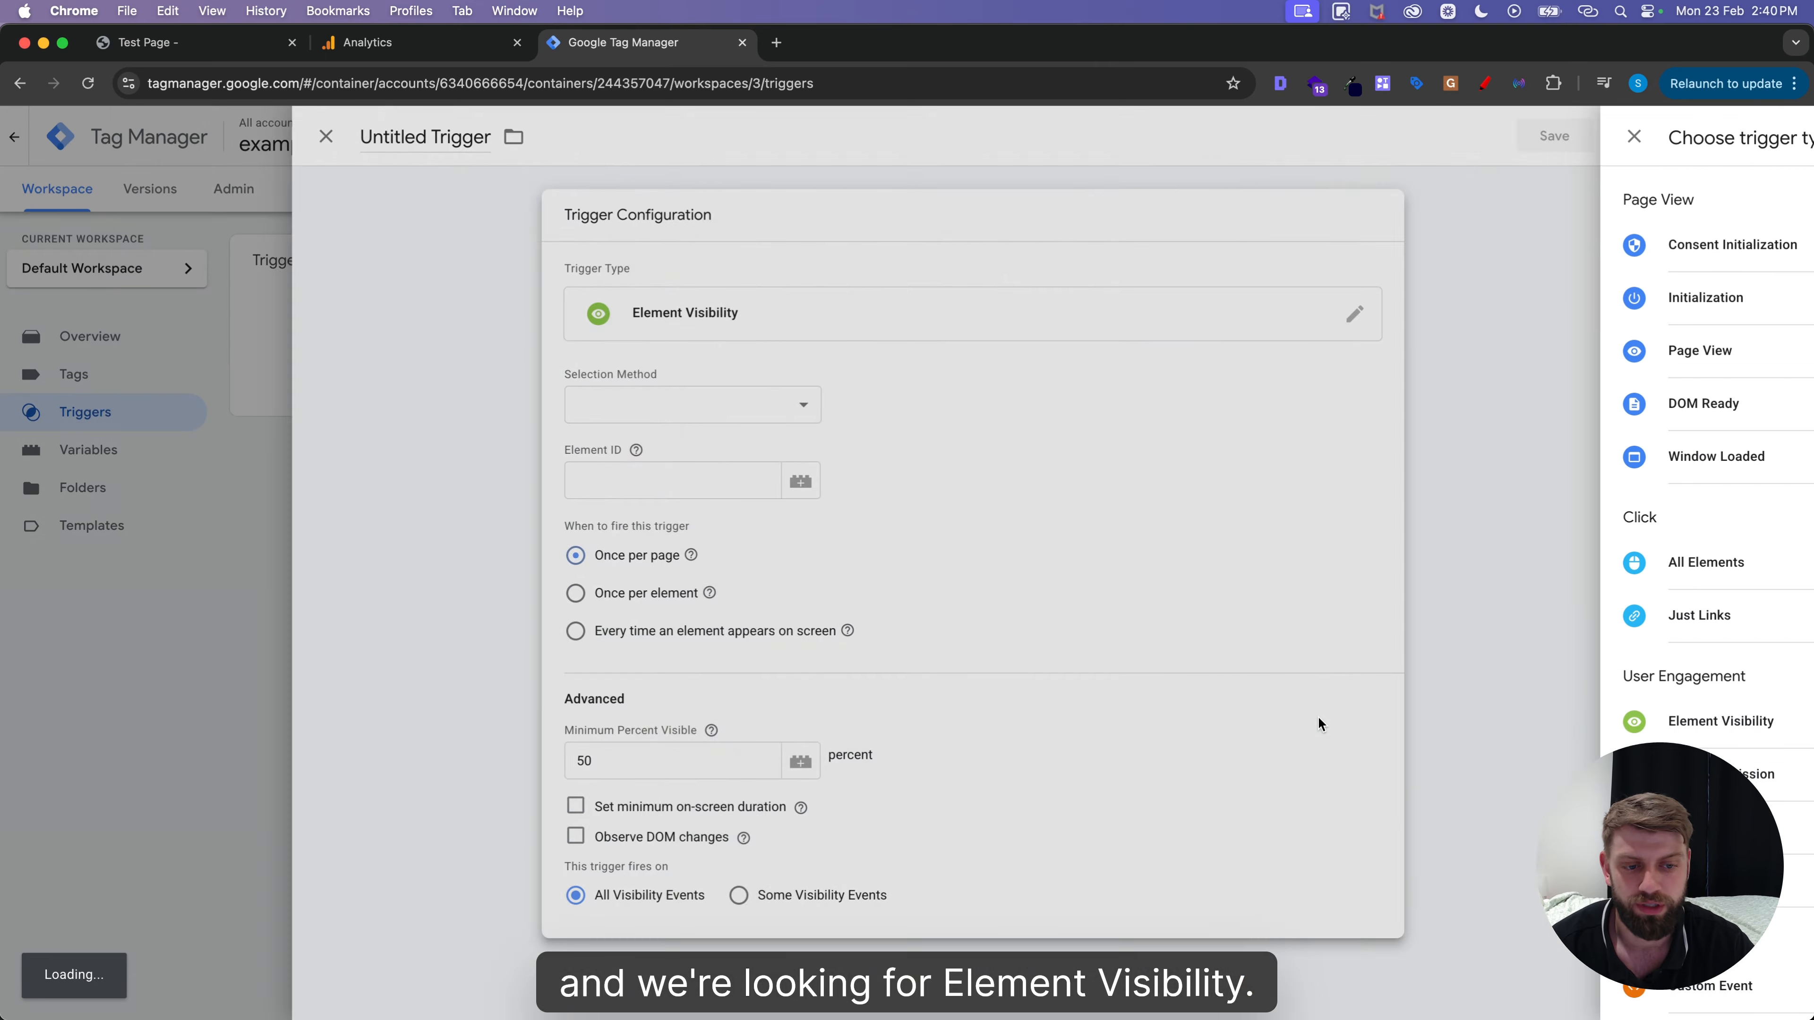
# Keep ID as the trigger's selection method and set the element ID to wpforms-confirmation-10.
pyautogui.click(963, 406)
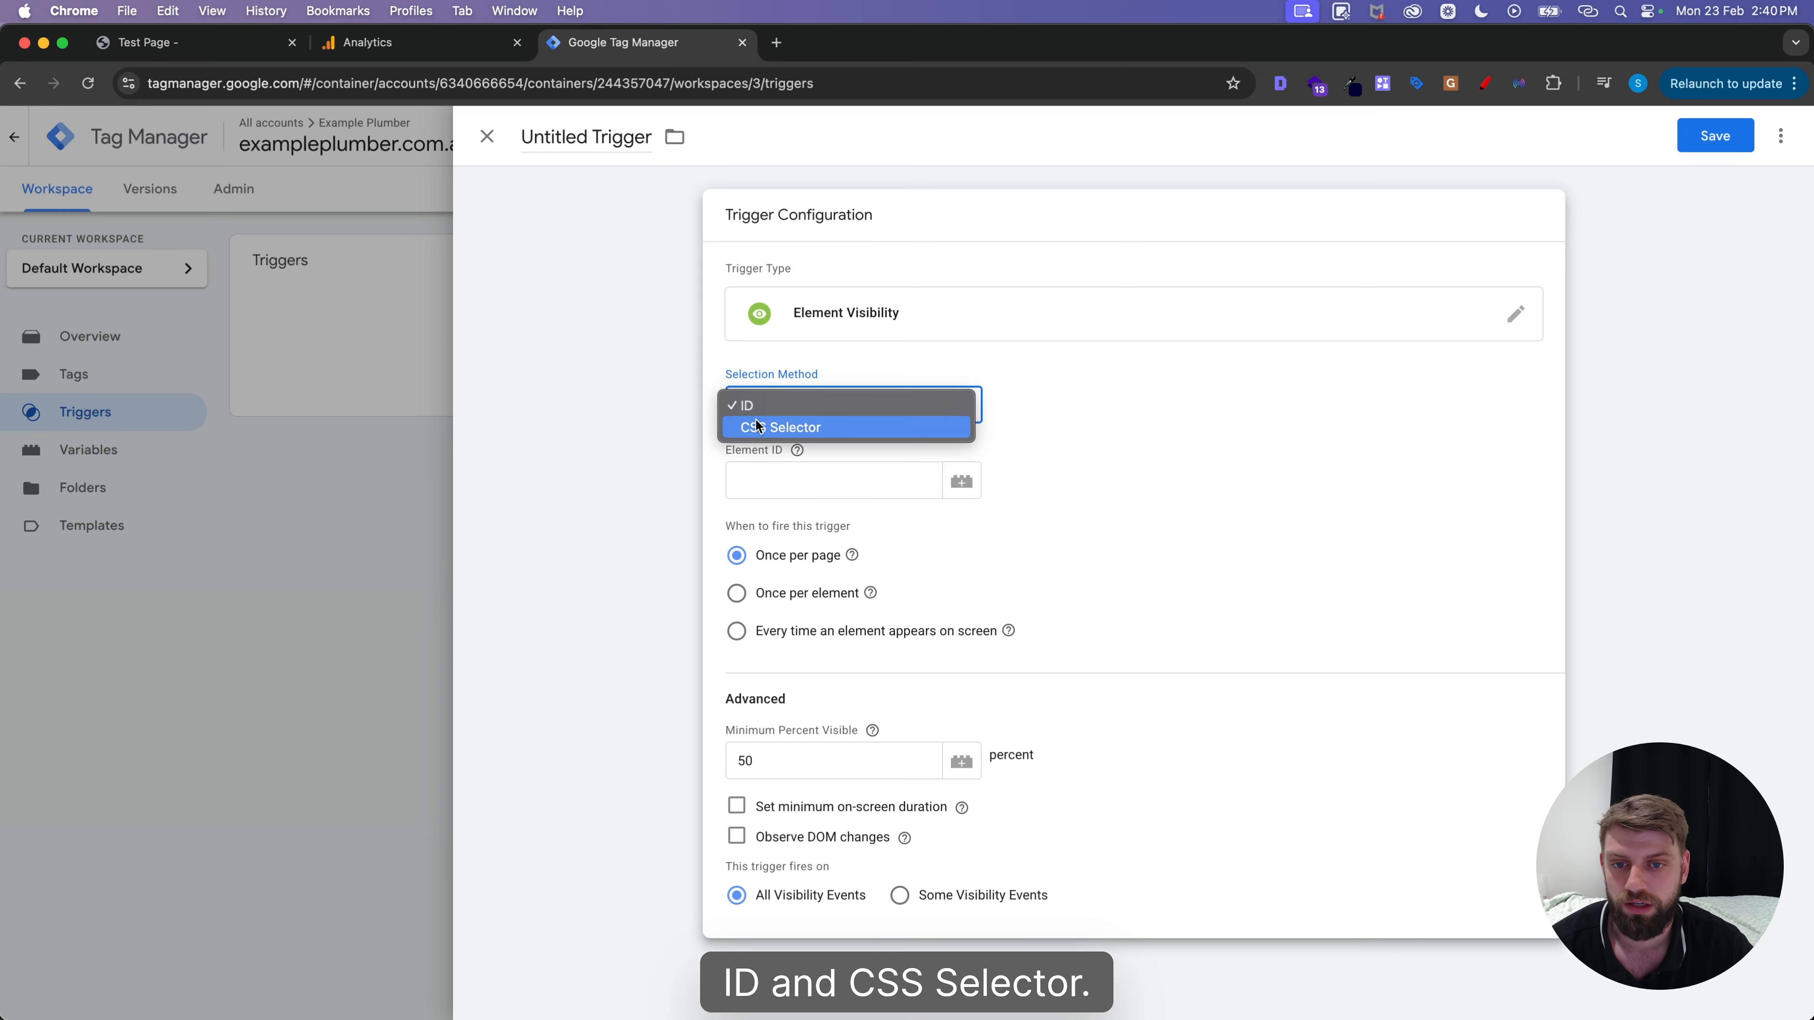
pyautogui.click(182, 43)
pyautogui.click(175, 43)
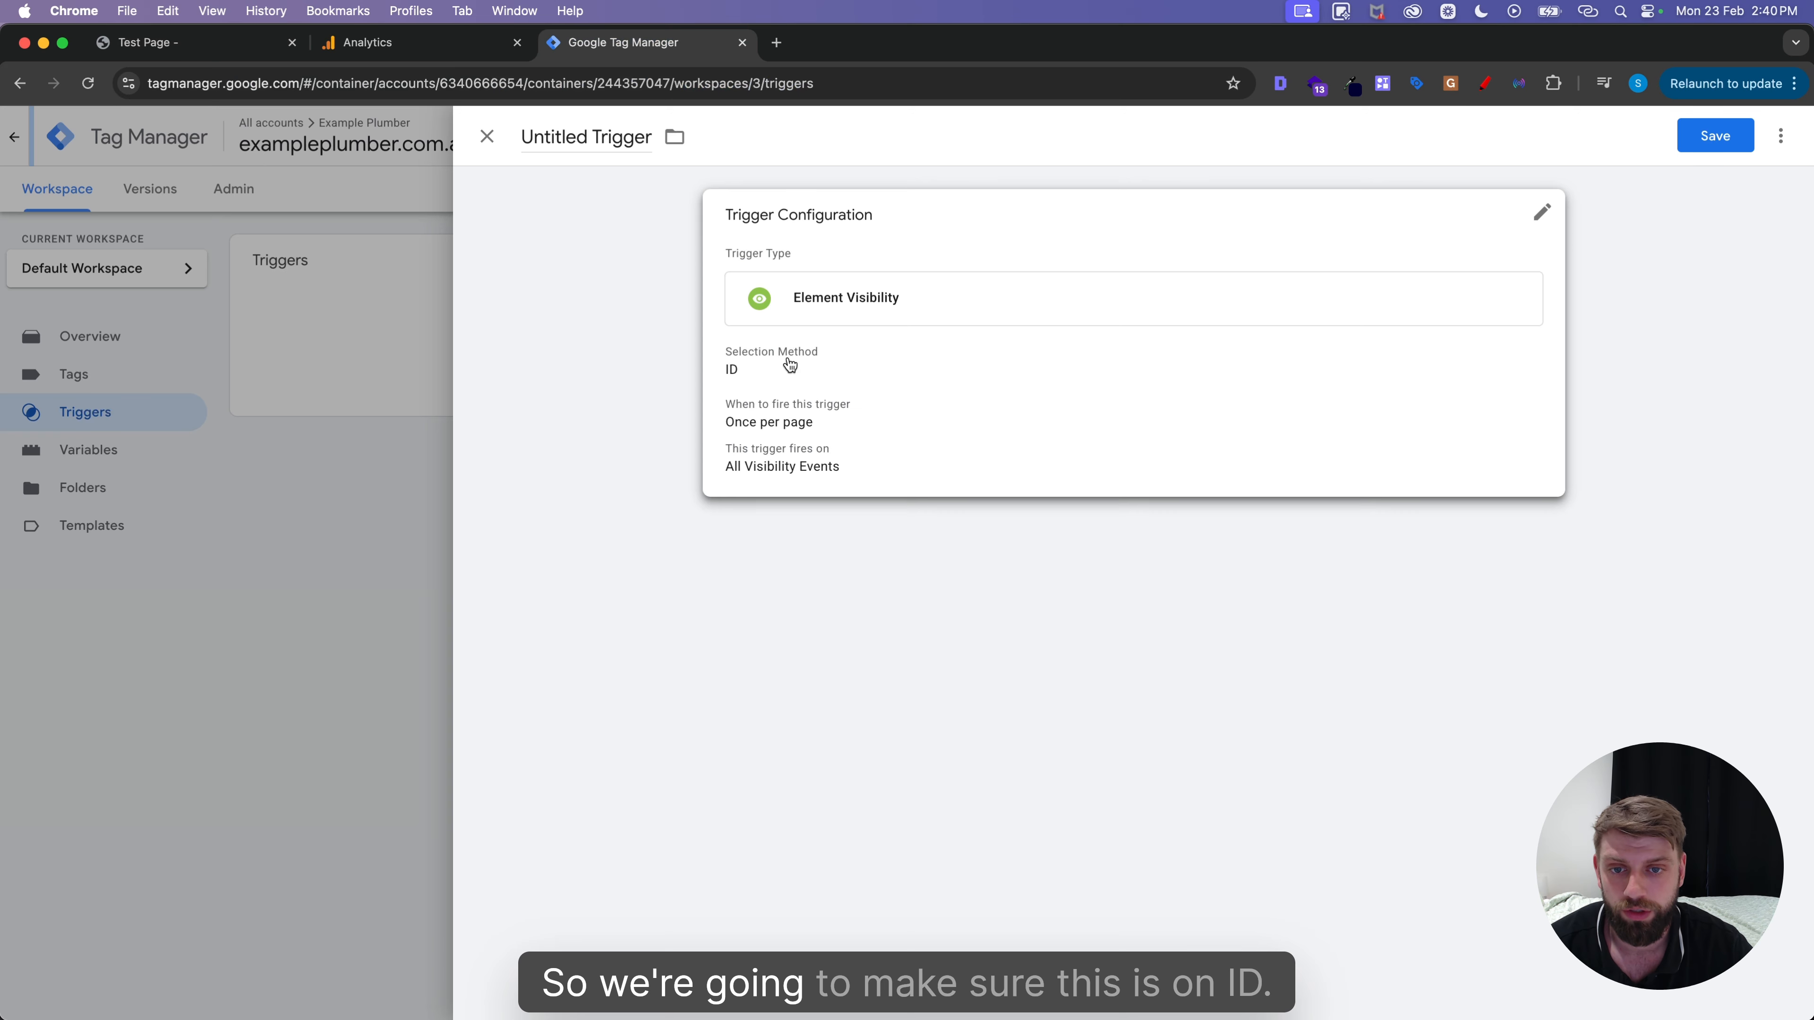
pyautogui.click(783, 405)
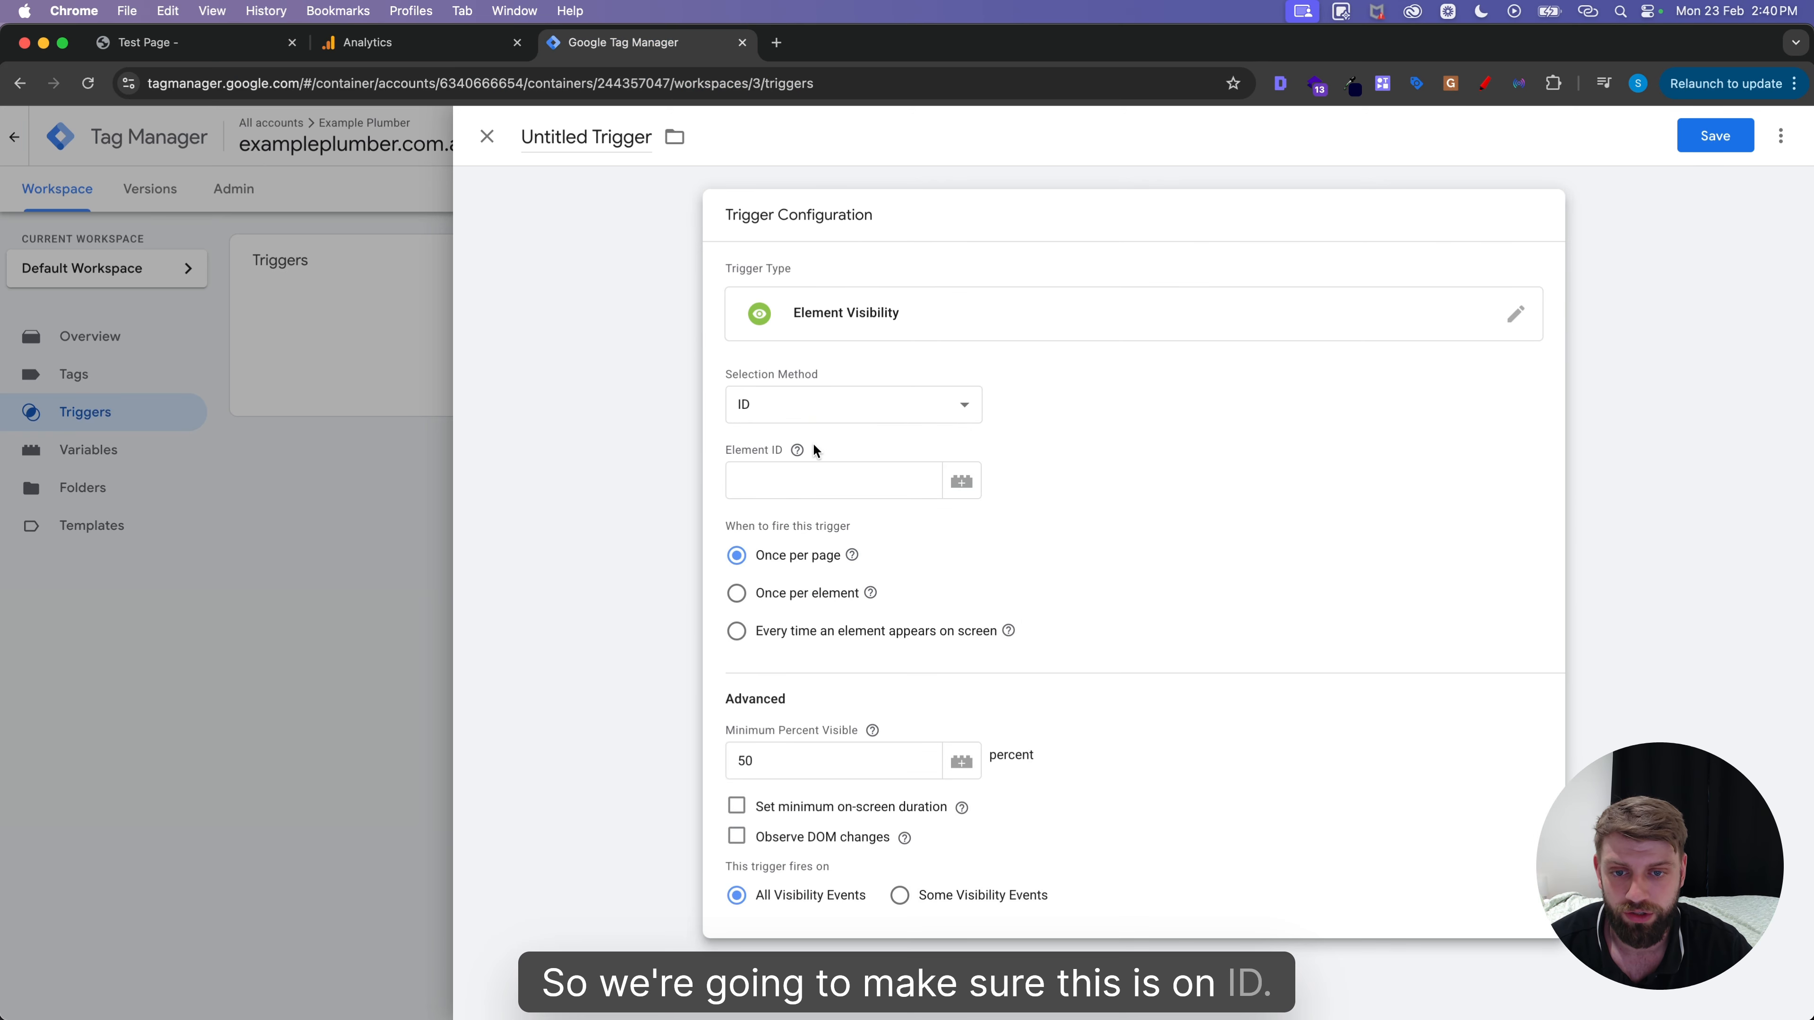
pyautogui.click(783, 477)
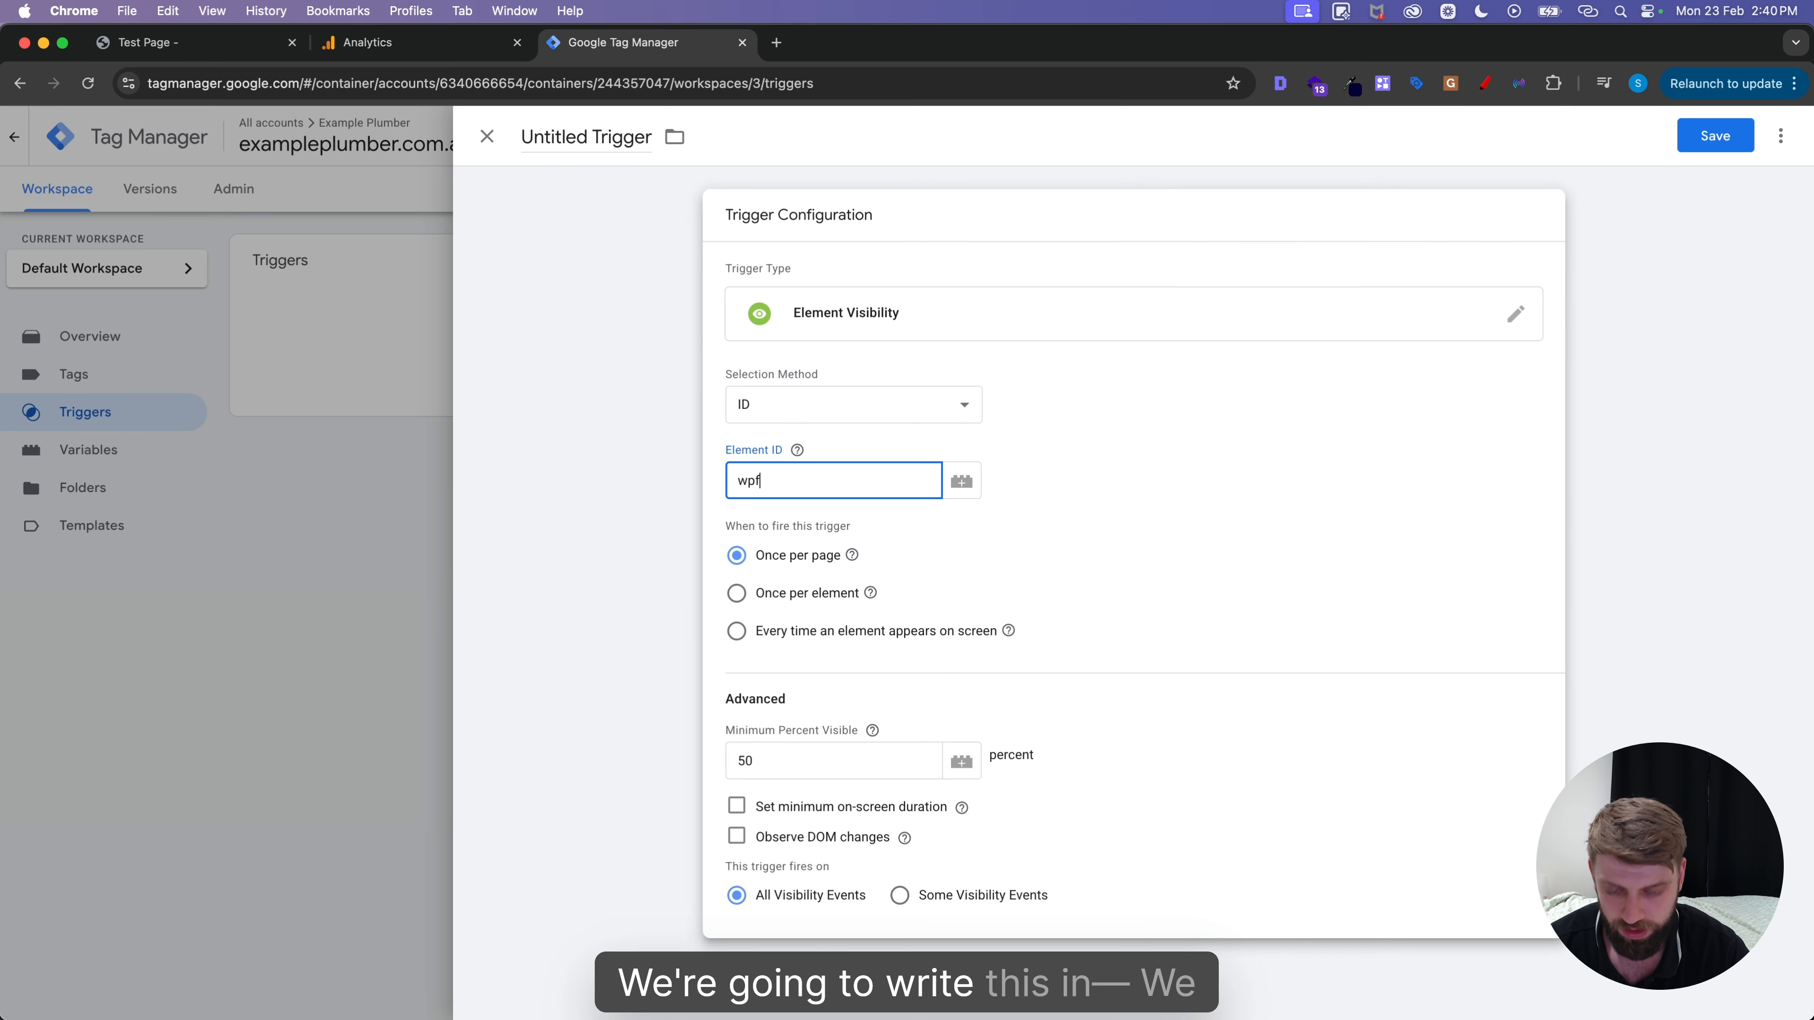
pyautogui.write('wpforms-confirmation-1')
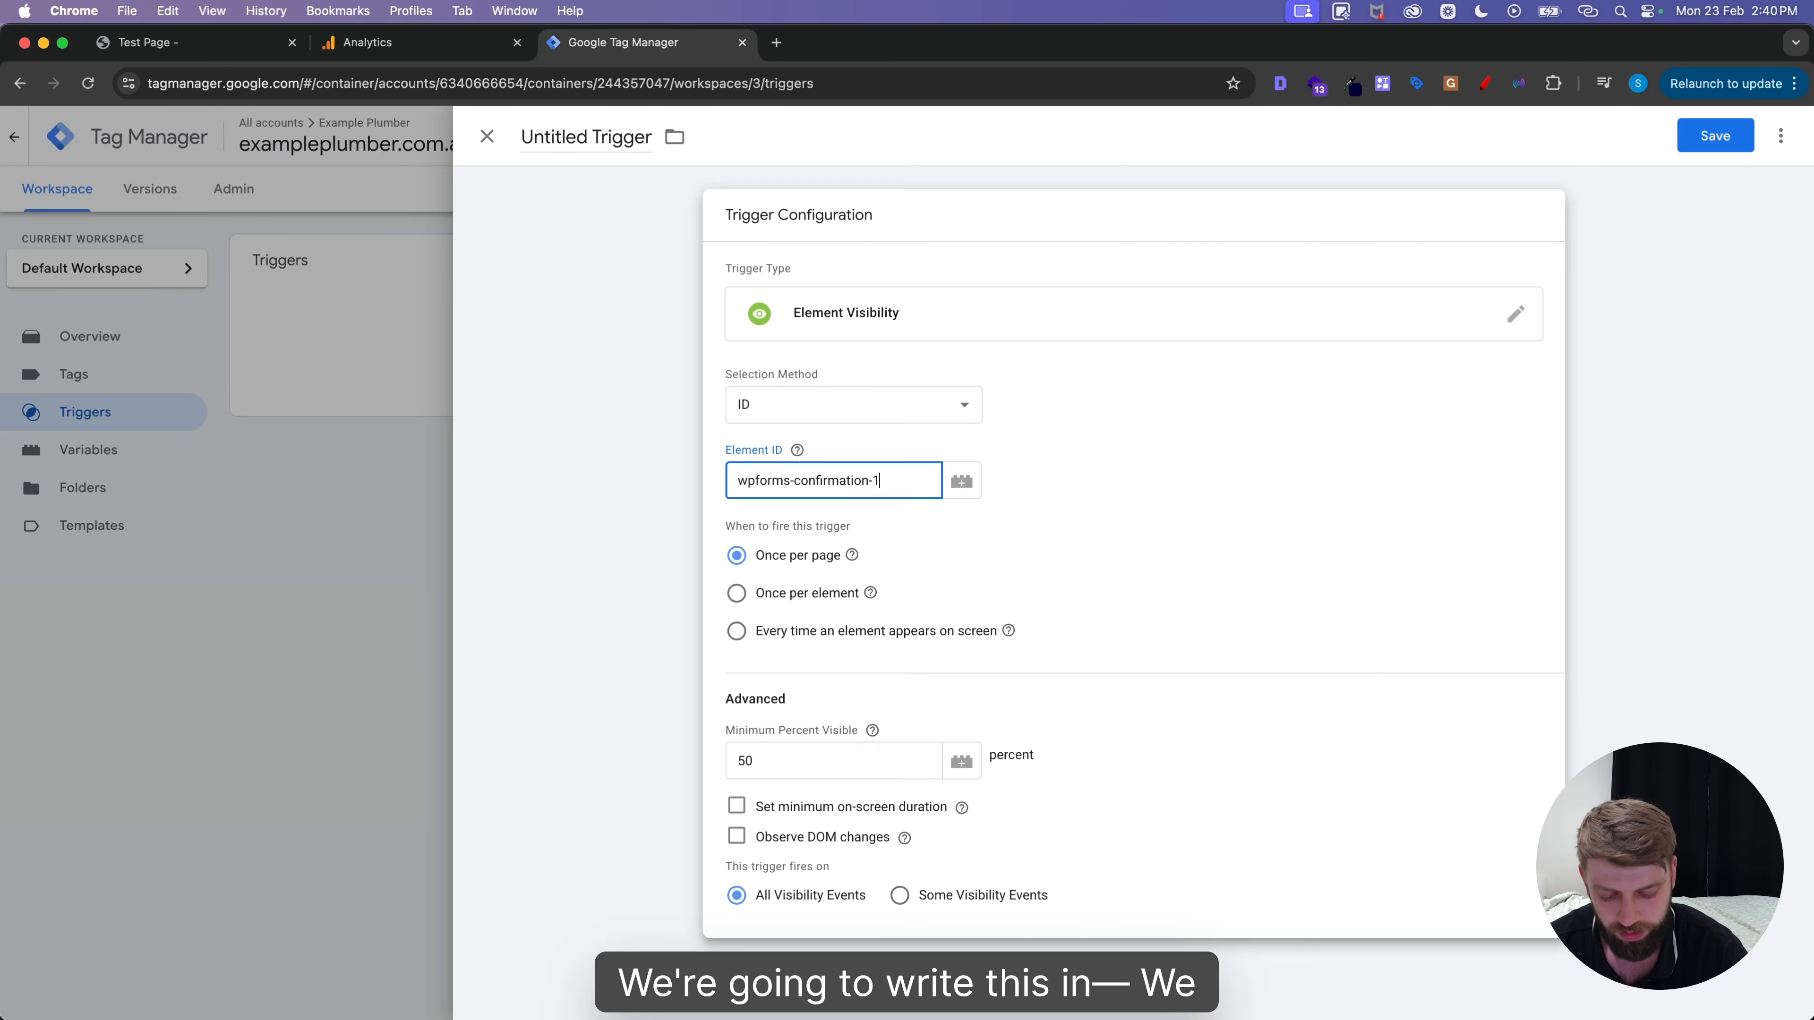
pyautogui.write('0')
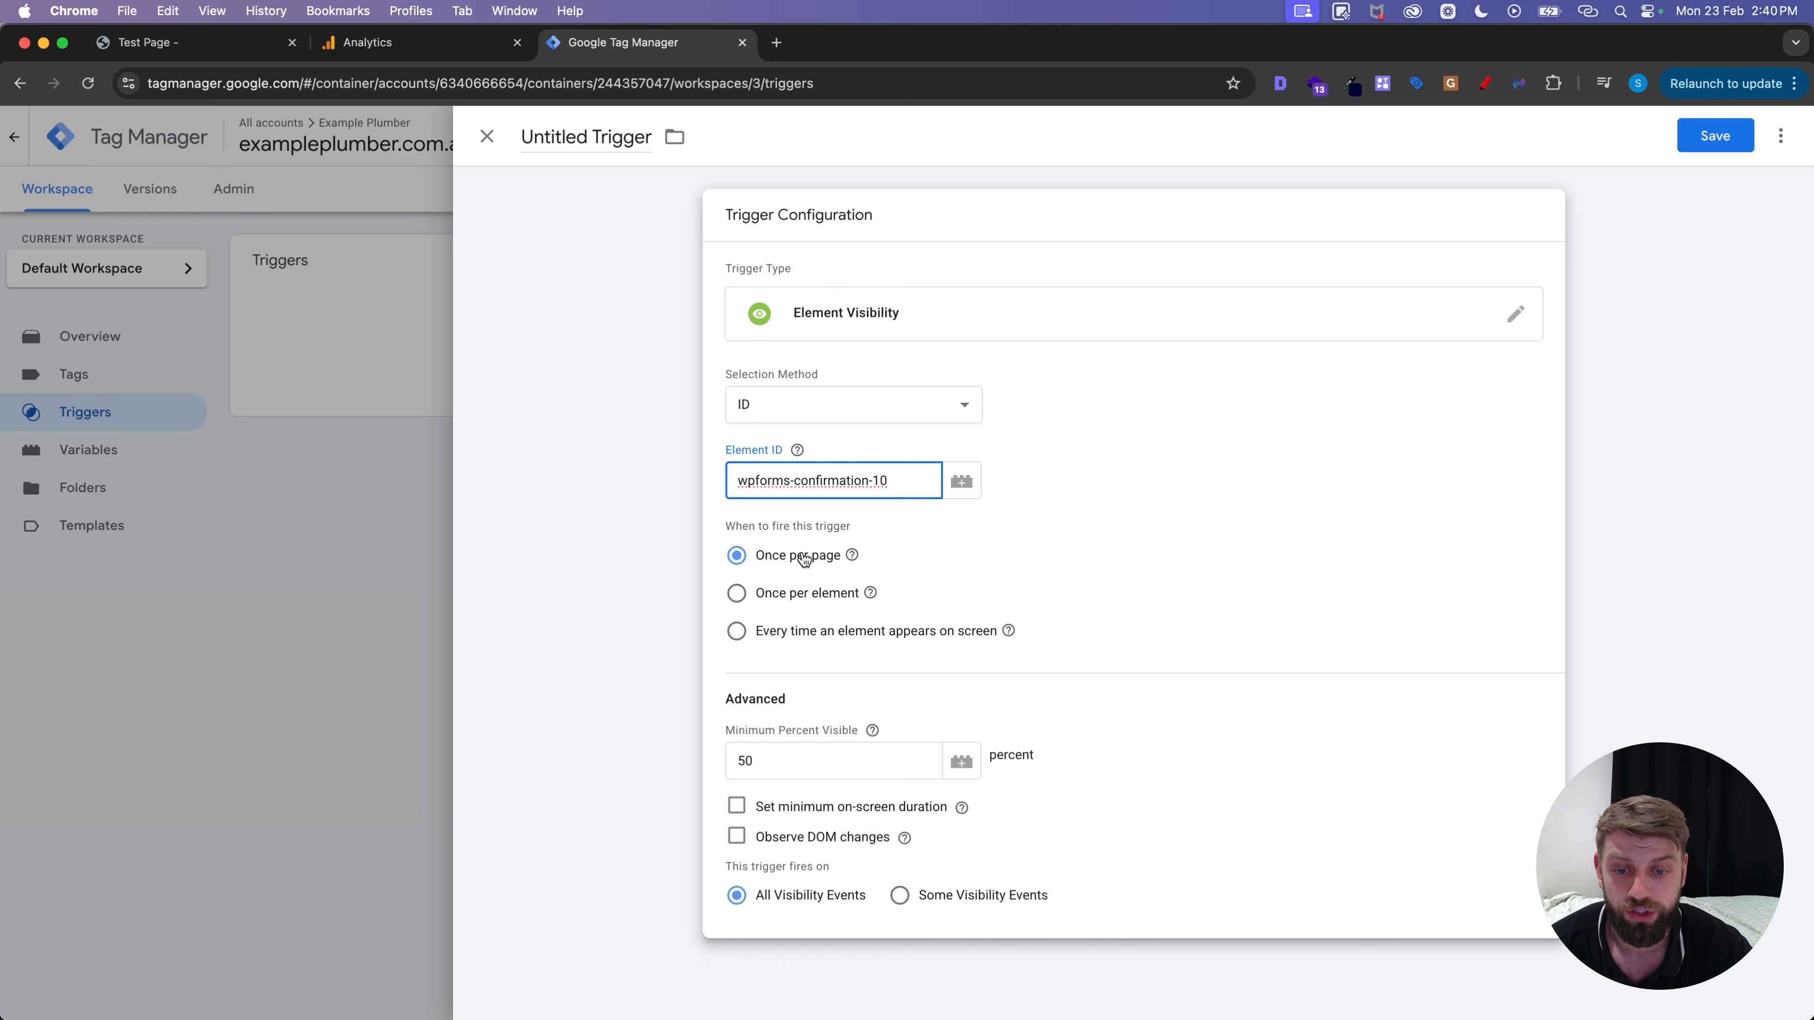
# Set the trigger's minimum percent visible to 1 and enable Observe DOM changes.
pyautogui.click(776, 763)
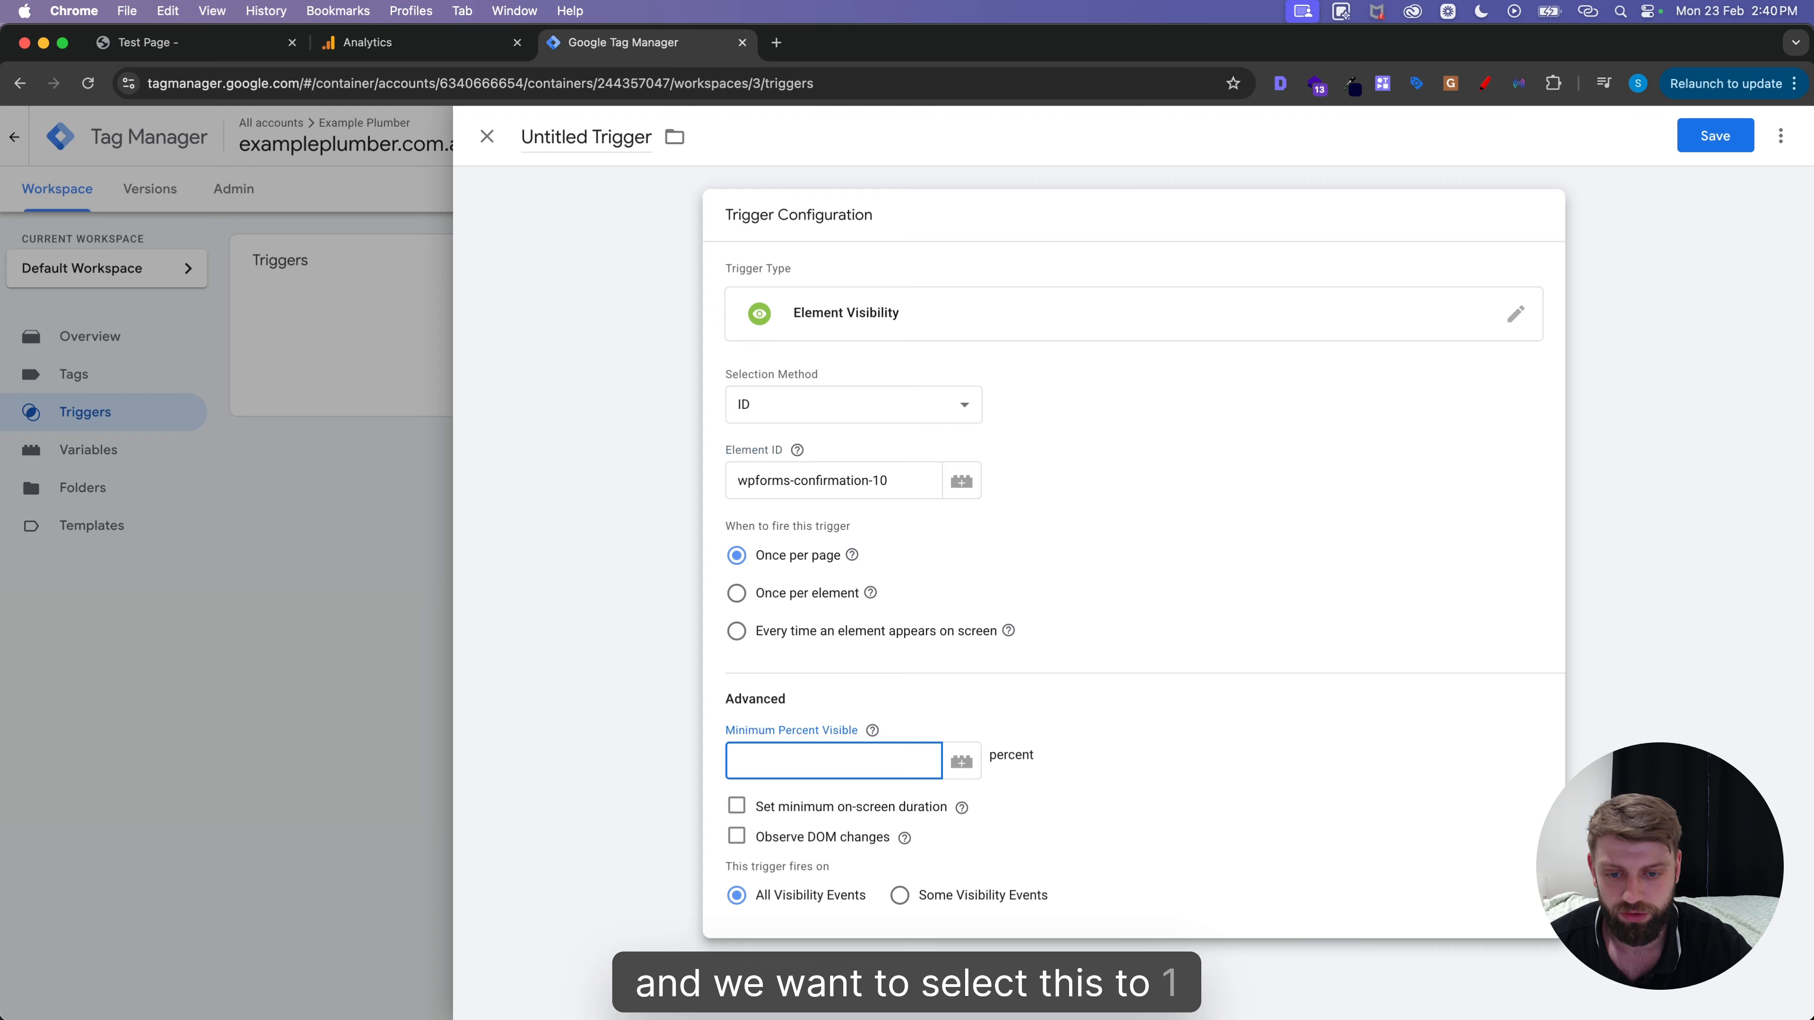
pyautogui.write('1')
pyautogui.click(737, 837)
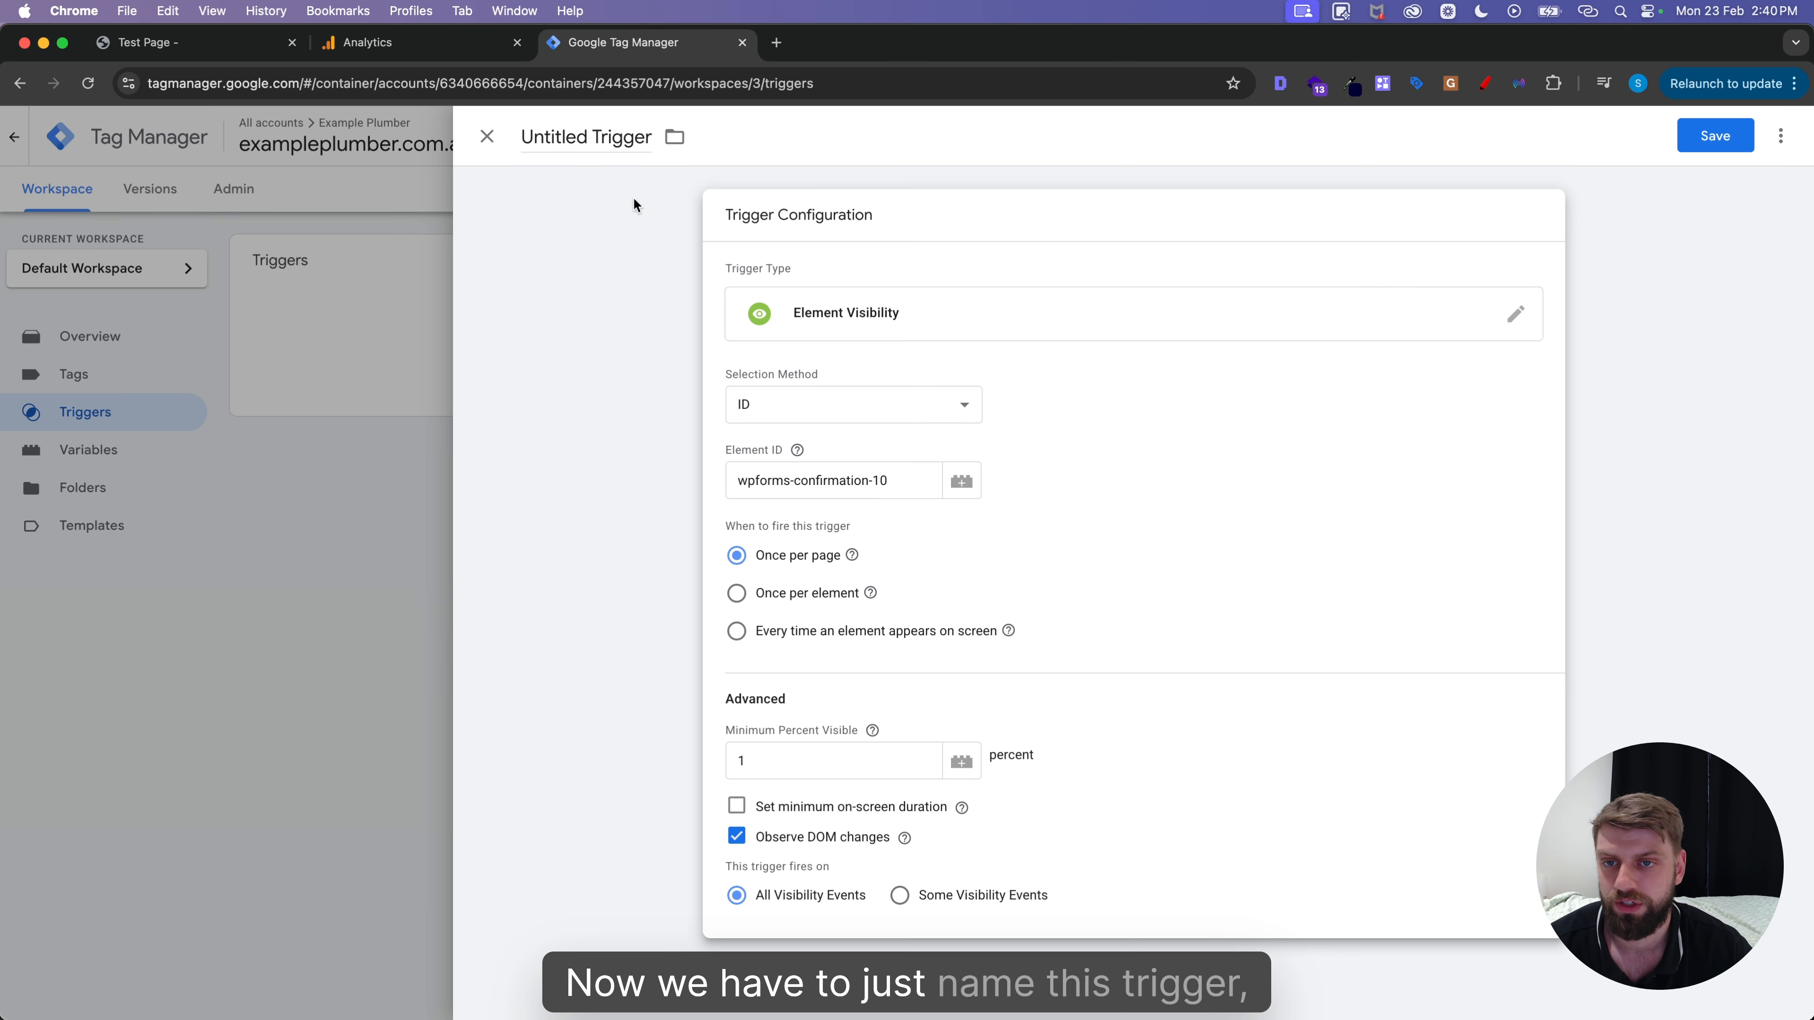
# Name the trigger "Visibility - Form Success" and save it.
pyautogui.click(571, 137)
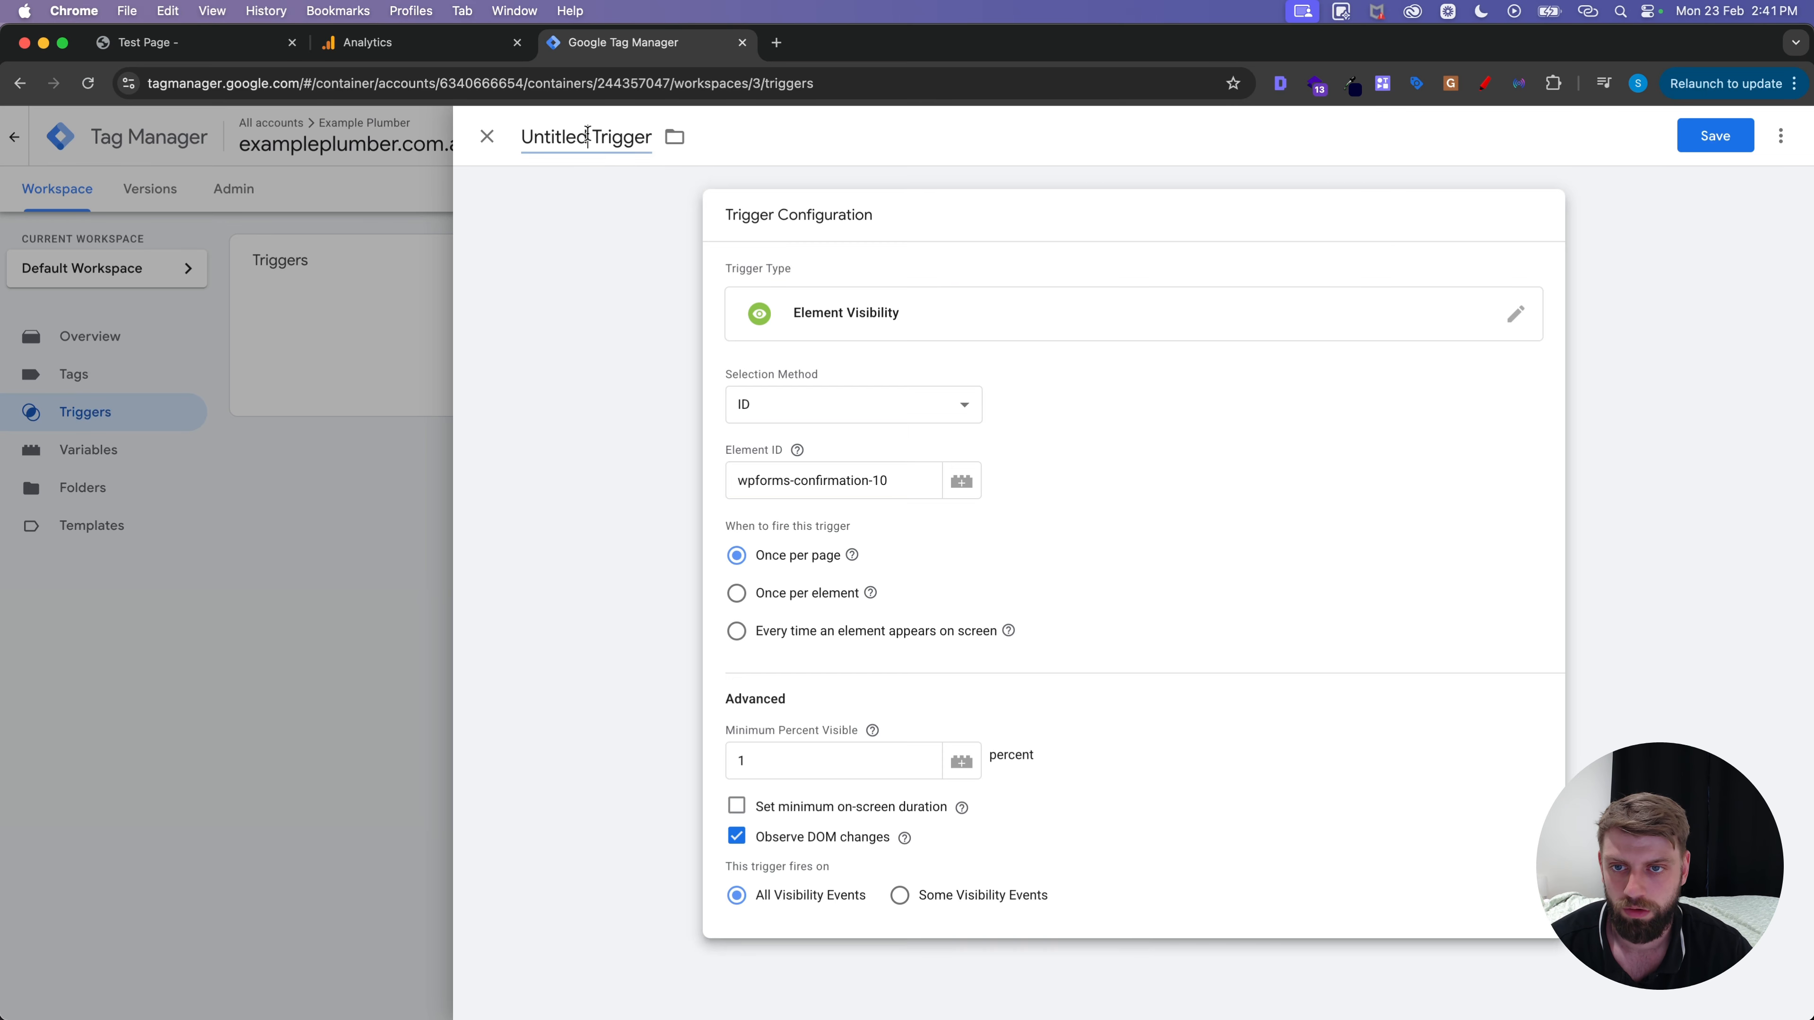
pyautogui.press('super+a')
pyautogui.write('Visibility - Form Success')
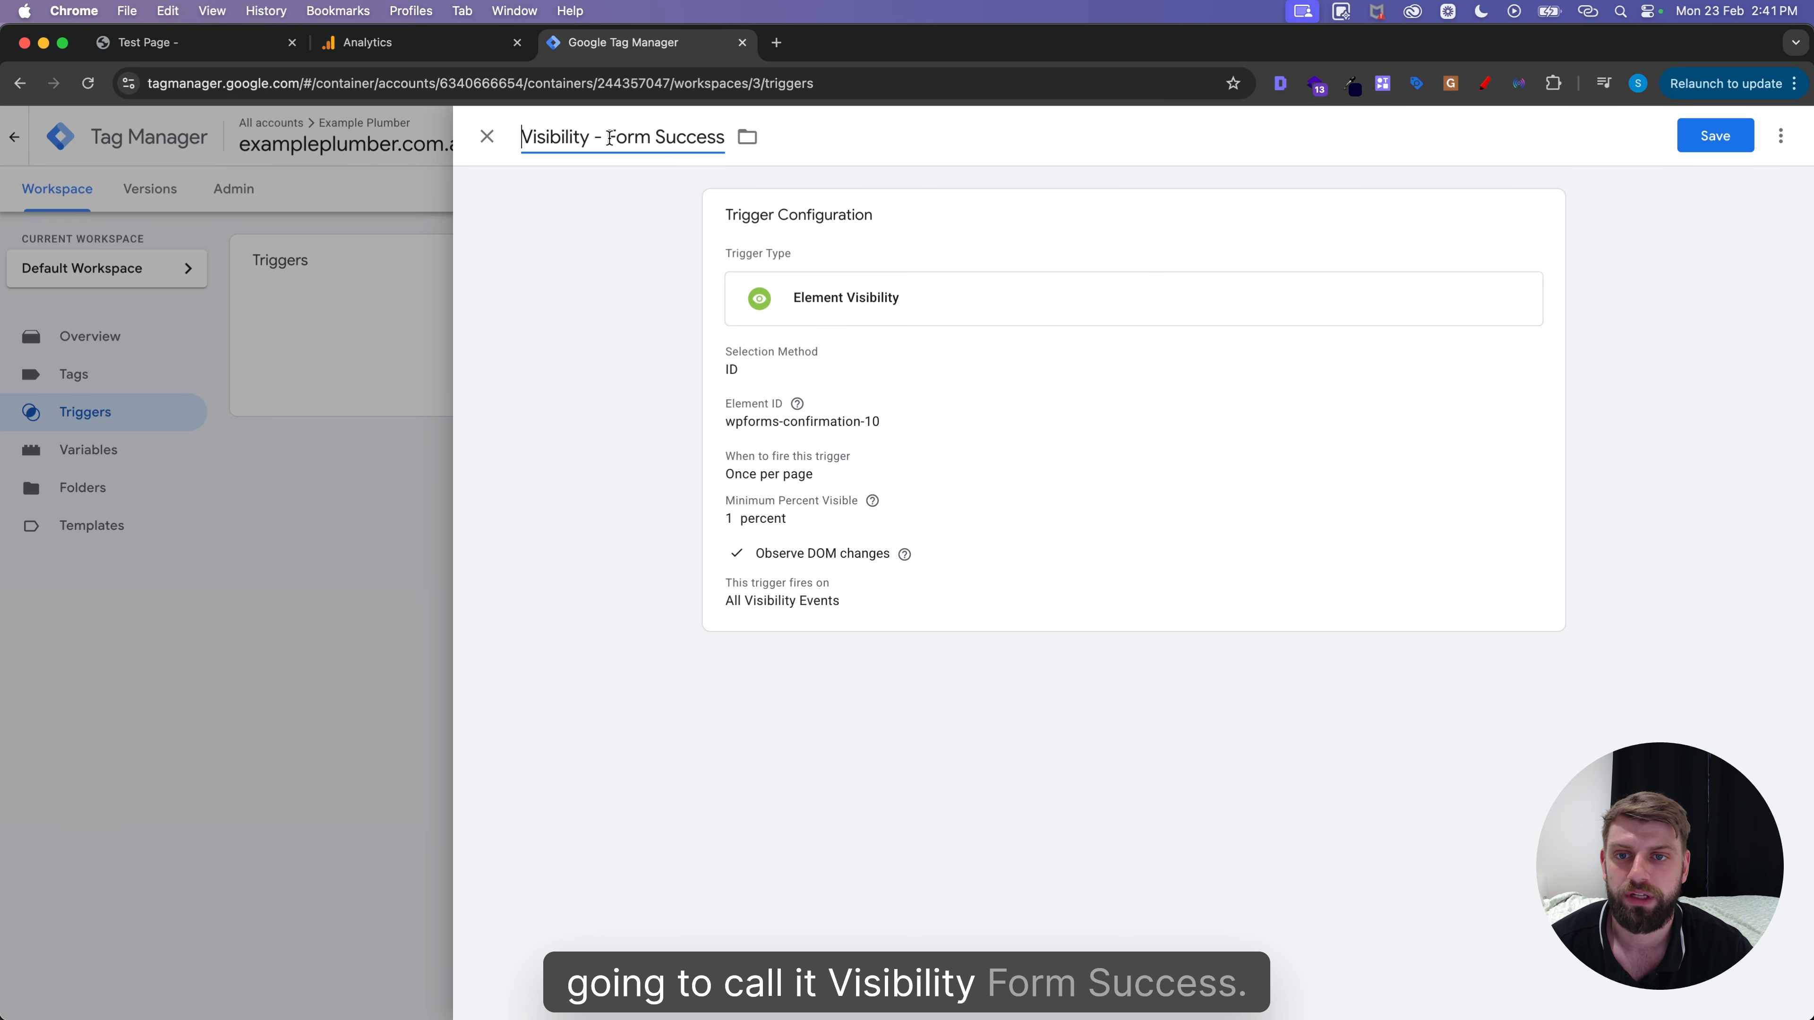
pyautogui.click(1712, 136)
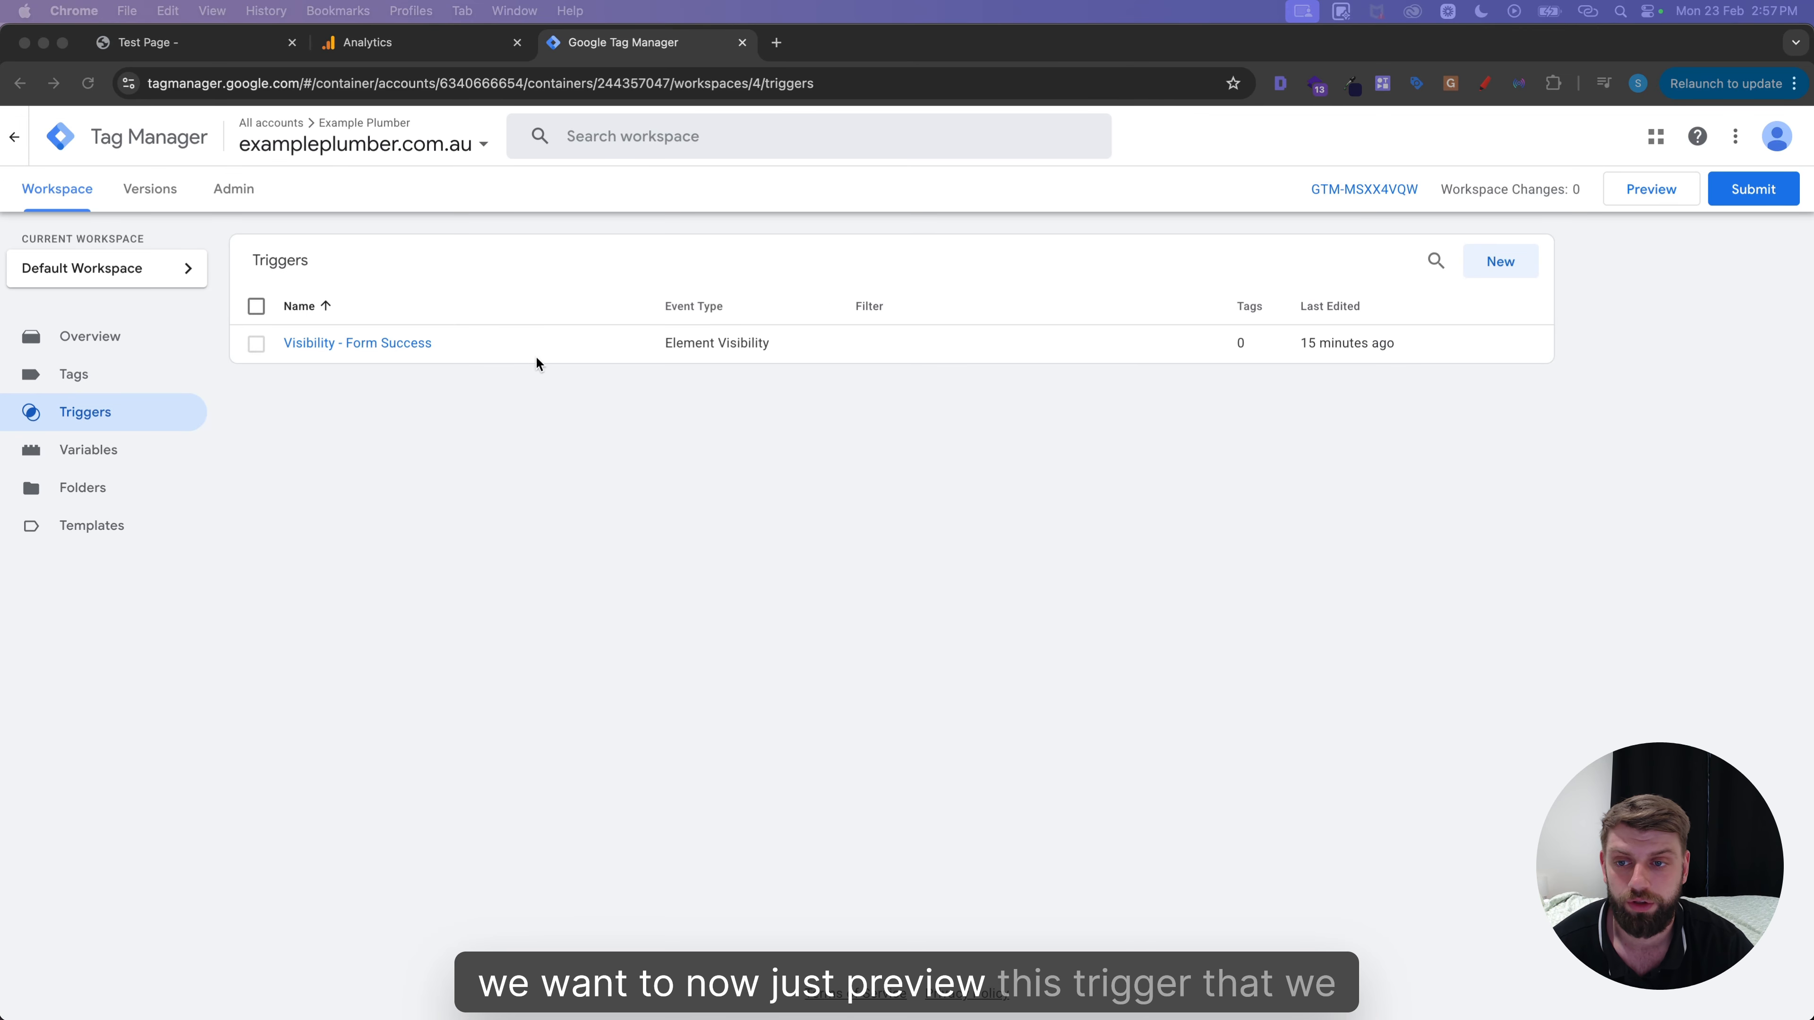
pyautogui.click(1652, 186)
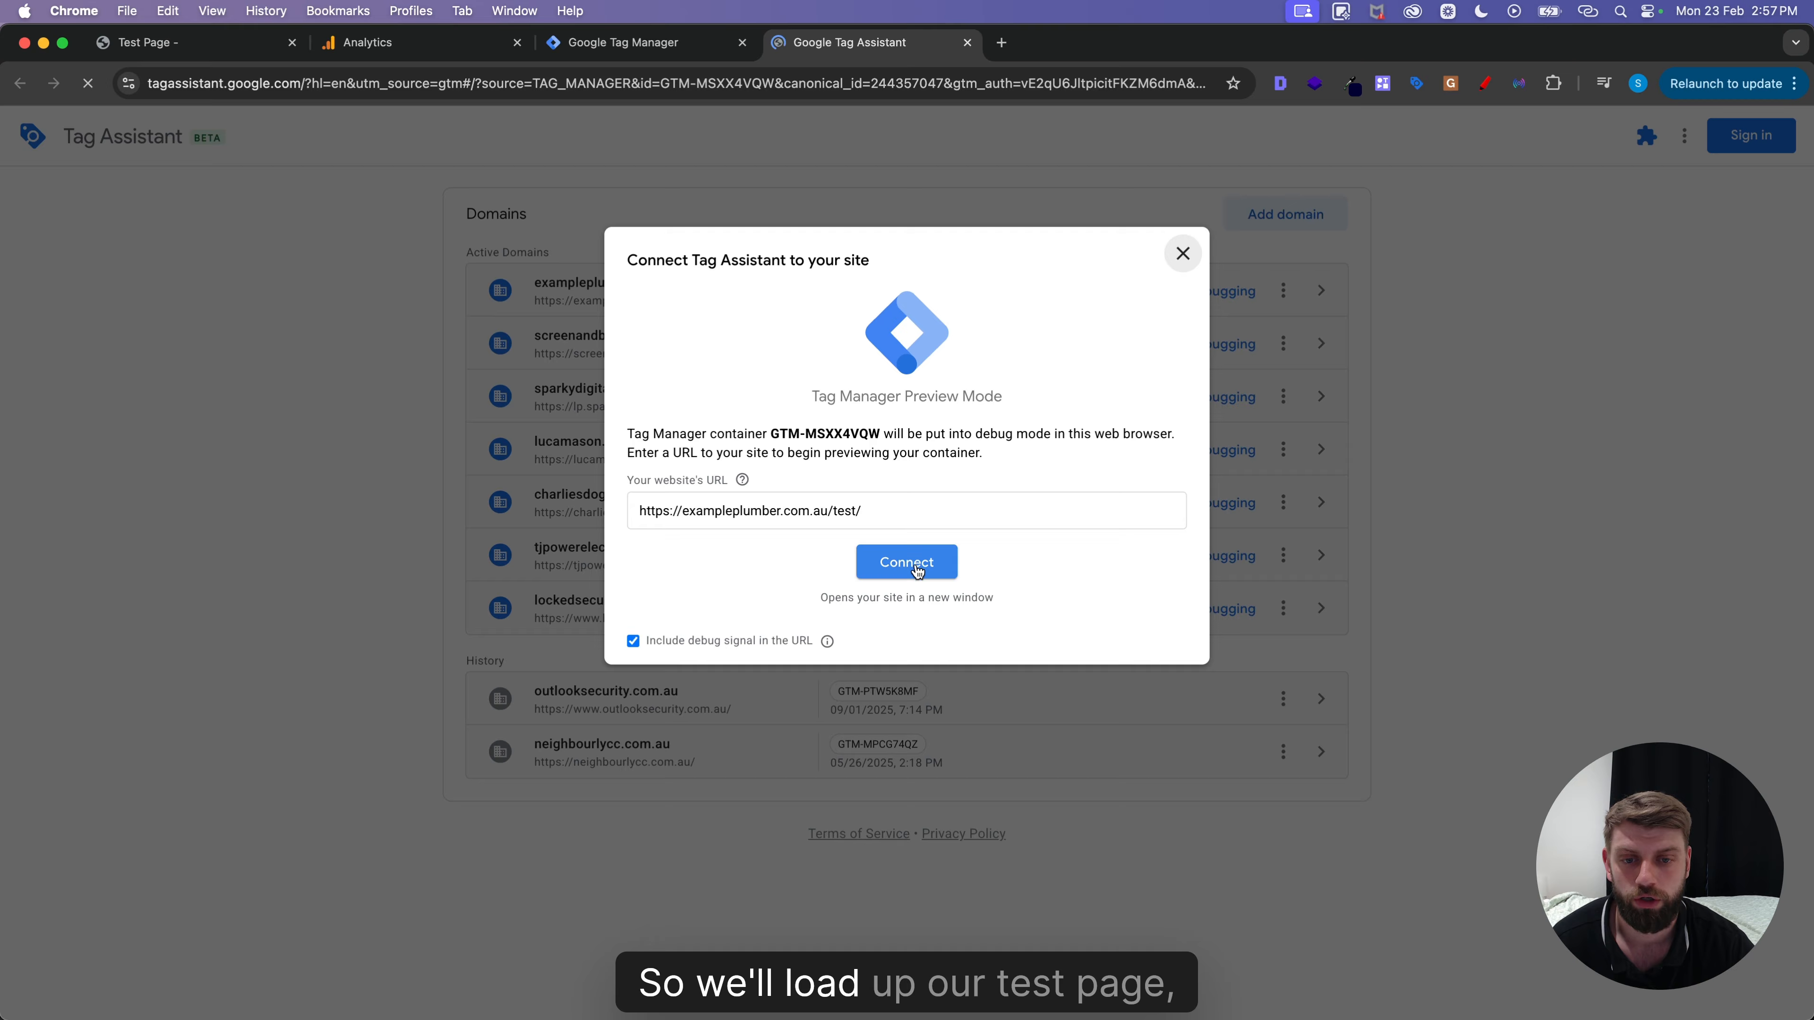
pyautogui.click(885, 558)
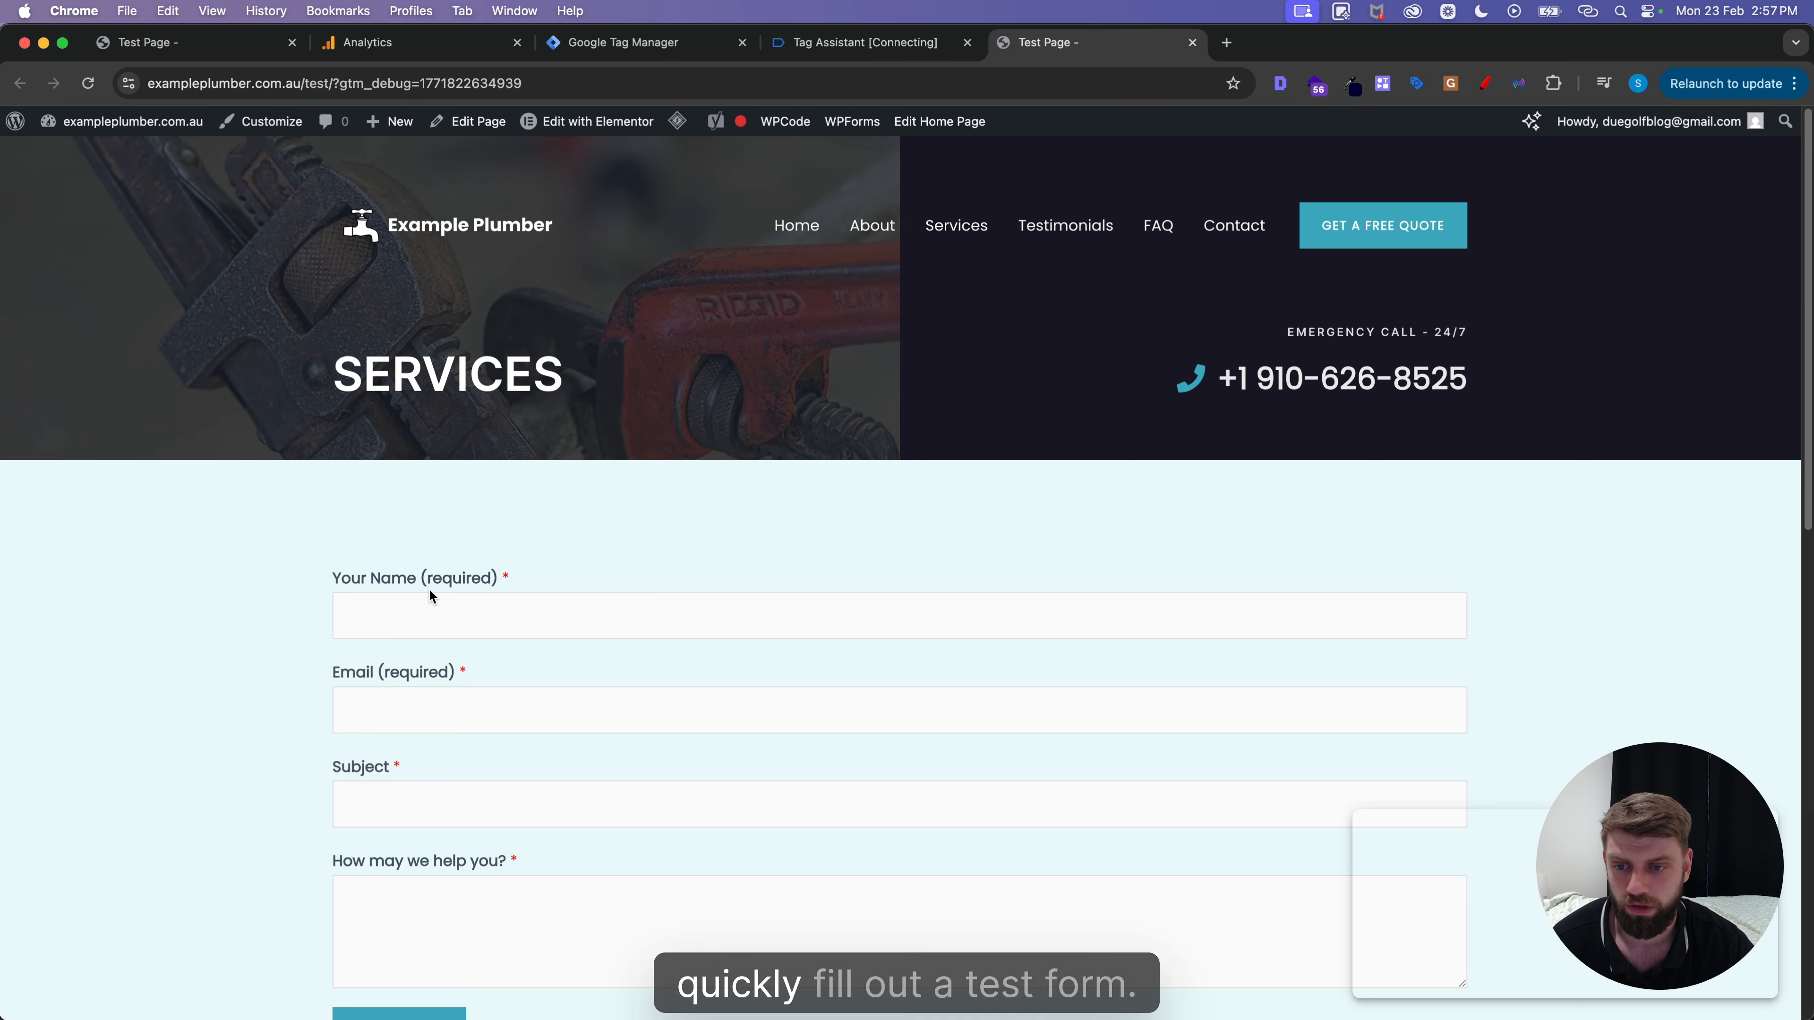
# Fill in the test page form's name field with "test" and enter the test e-mail address.
pyautogui.click(453, 614)
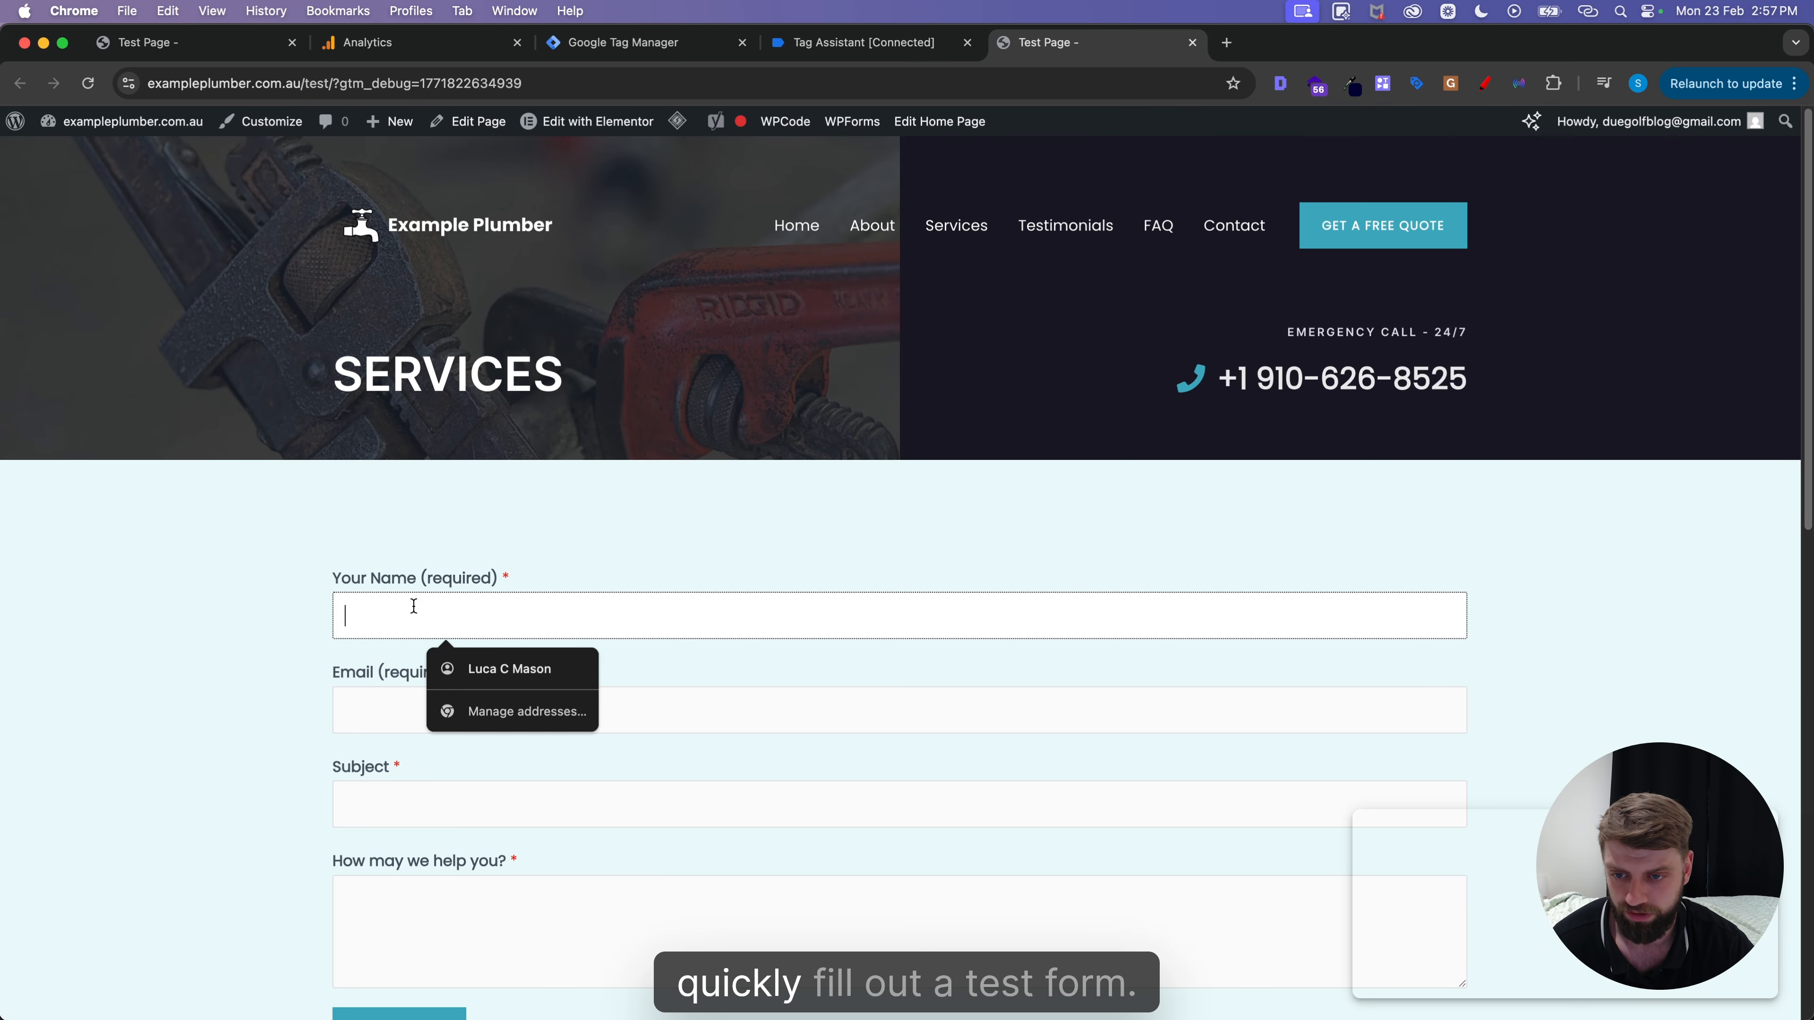
pyautogui.click(452, 586)
pyautogui.write('t')
pyautogui.click(451, 641)
pyautogui.click(457, 680)
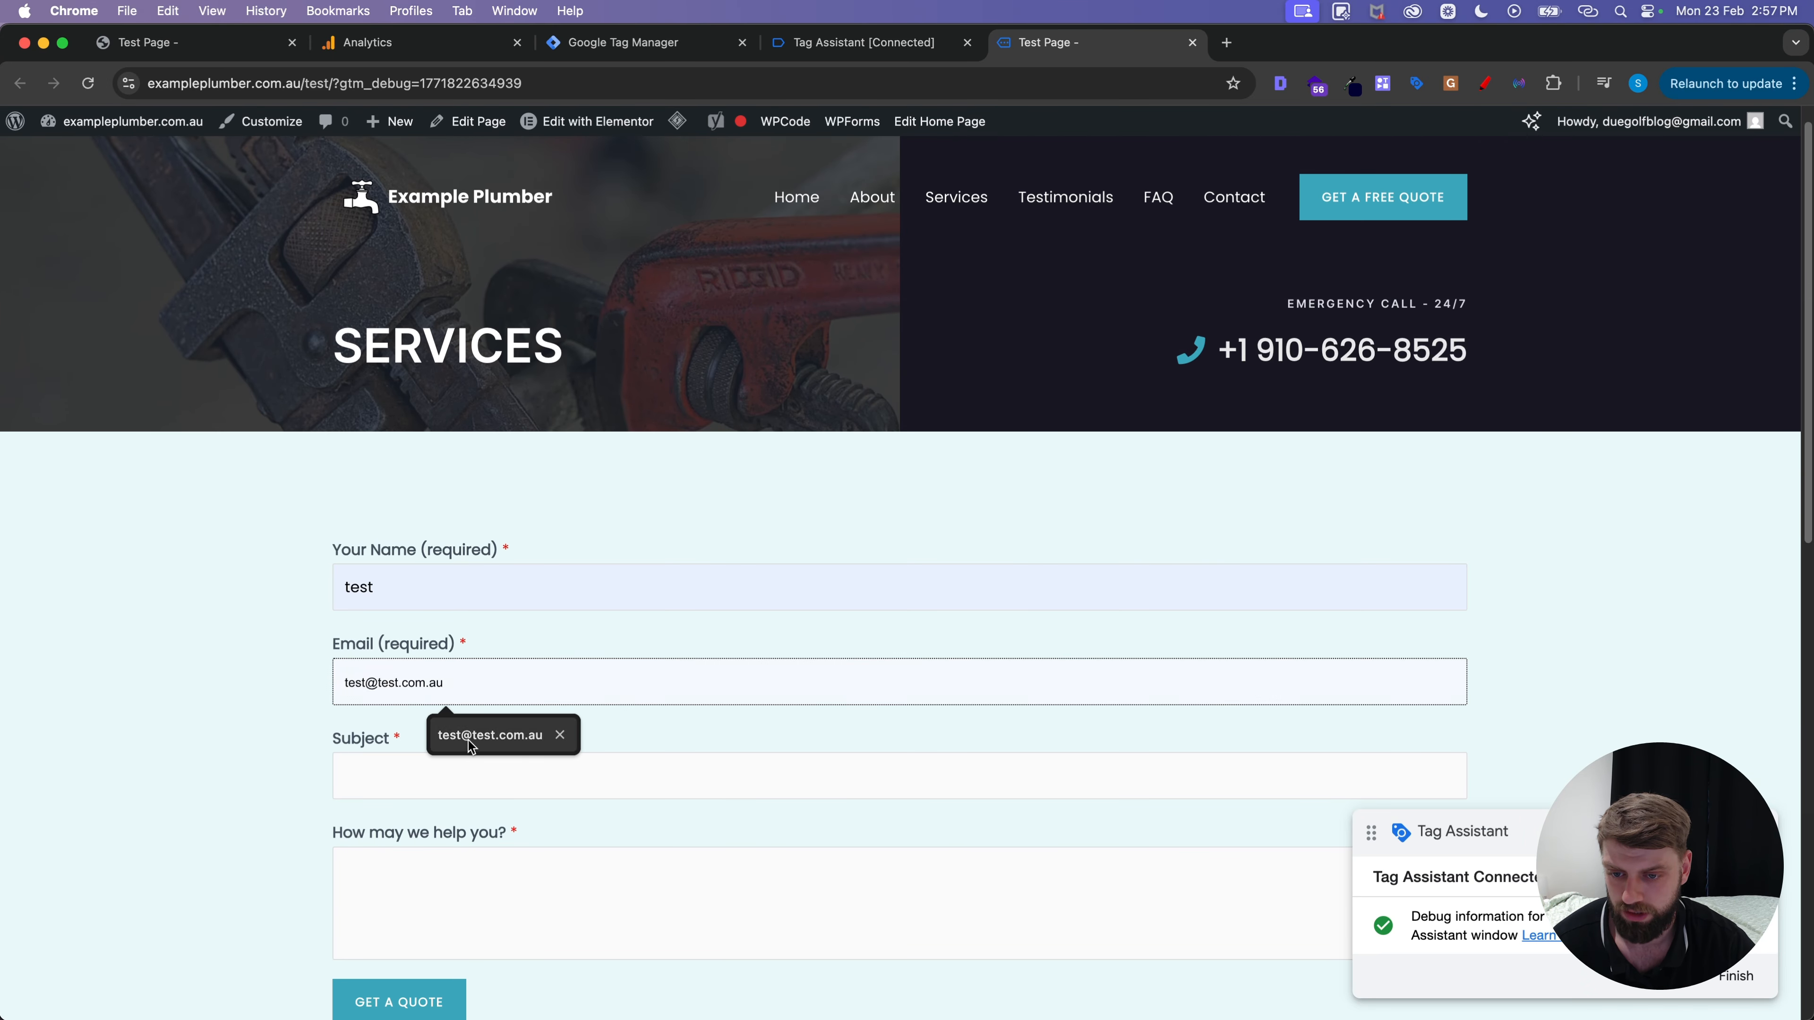
pyautogui.click(470, 740)
# Enter "test" as both the subject and the help message, and submit the quote form.
pyautogui.click(395, 779)
pyautogui.write('test')
pyautogui.click(453, 831)
pyautogui.click(369, 879)
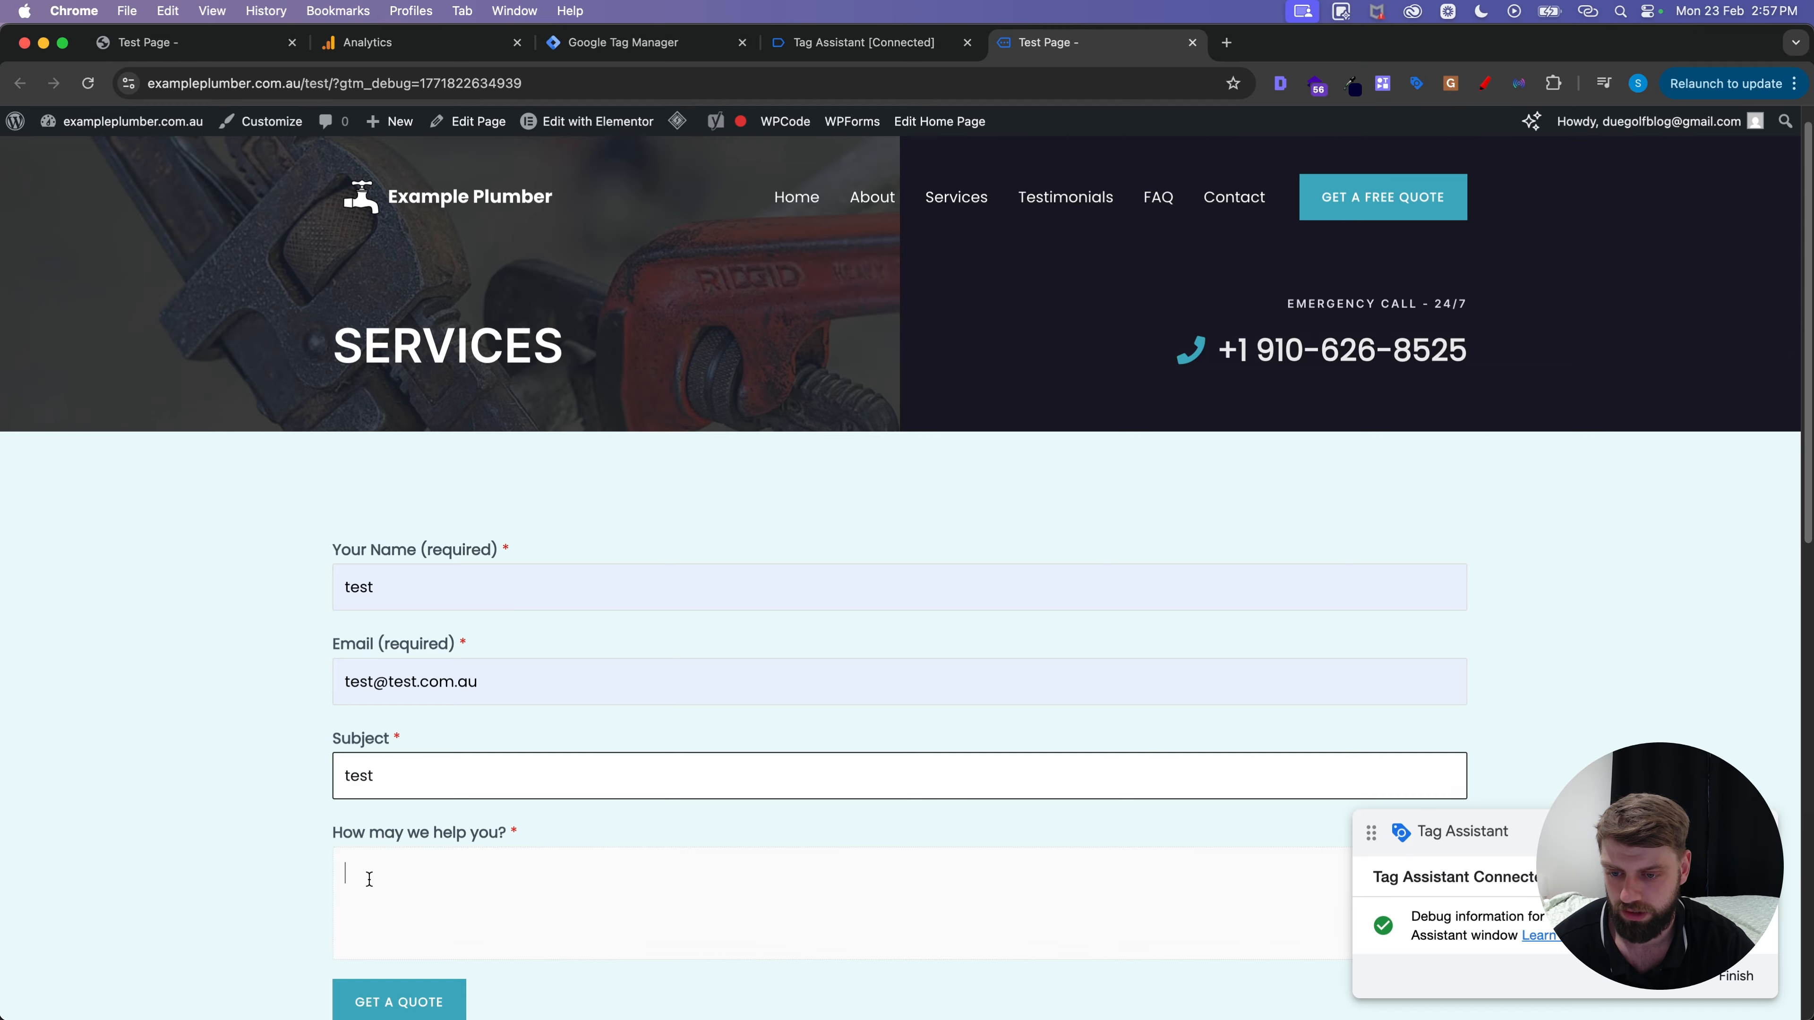
pyautogui.write('test')
pyautogui.click(399, 1002)
pyautogui.scroll(-5, 336, 558)
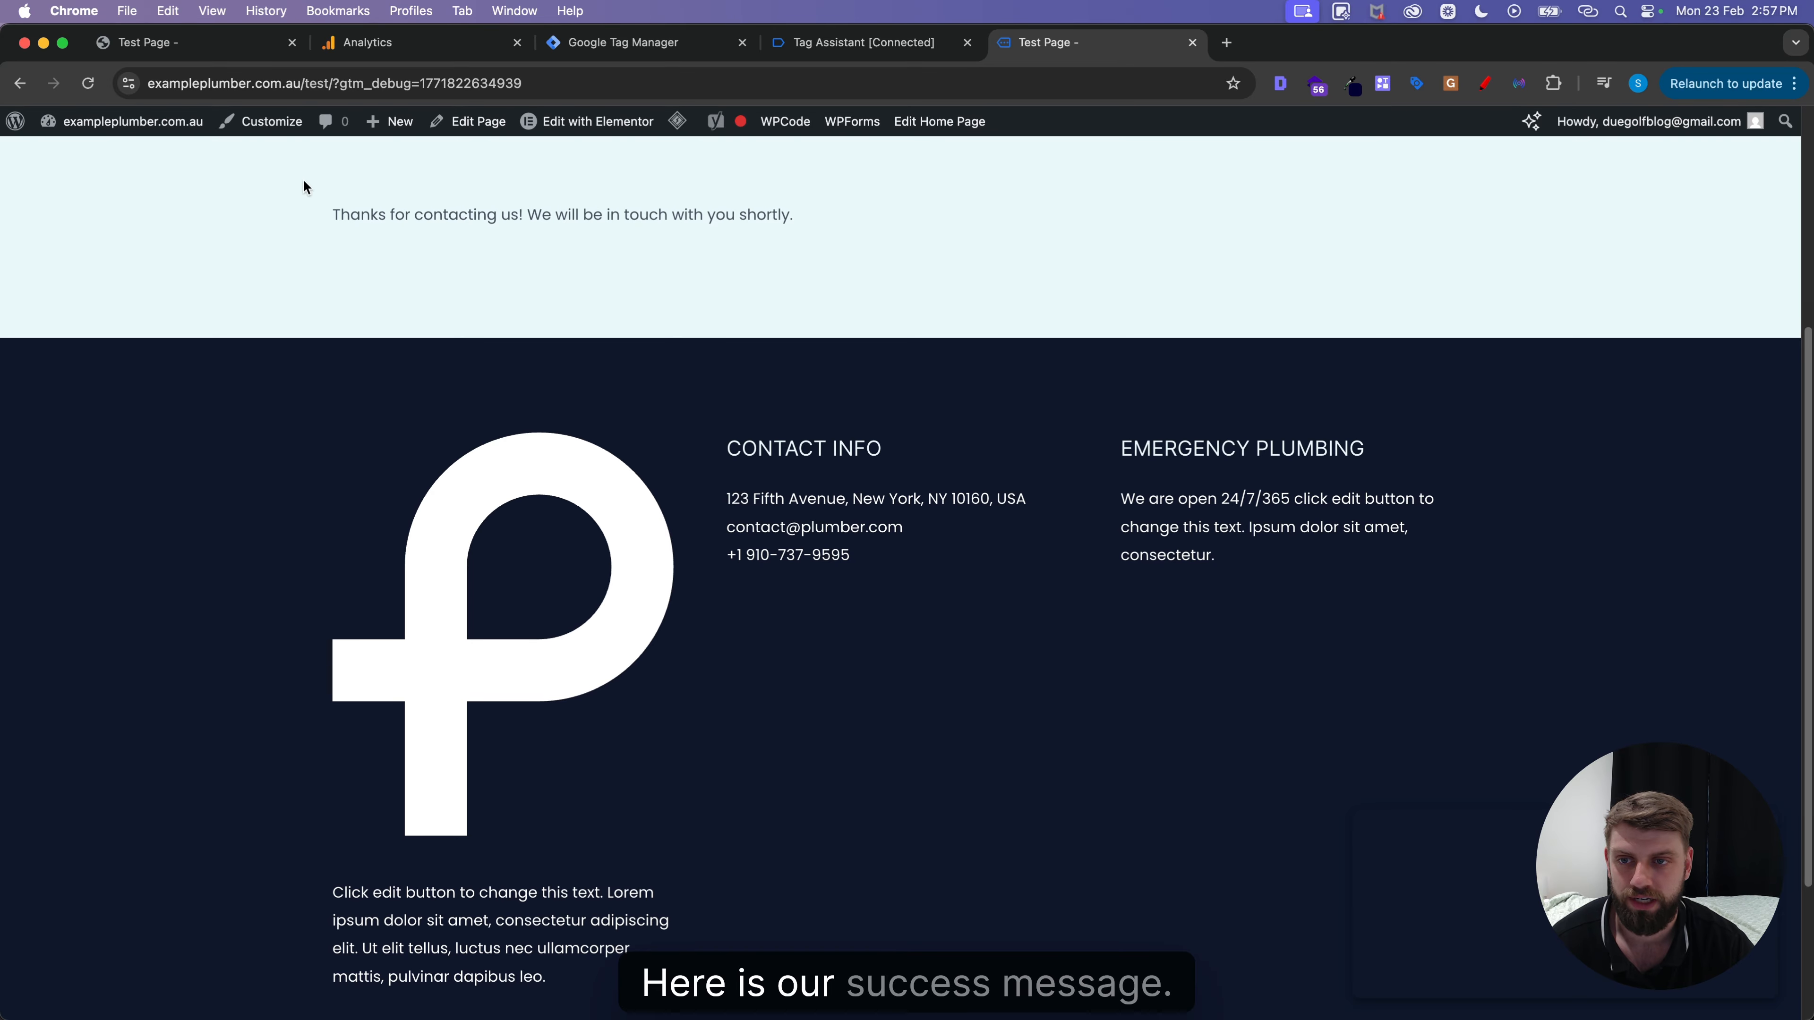
pyautogui.moveTo(304, 182); pyautogui.dragTo(892, 208)
# Switch to Tag Assistant and check the Element Visibility event recorded for the test page.
pyautogui.click(868, 45)
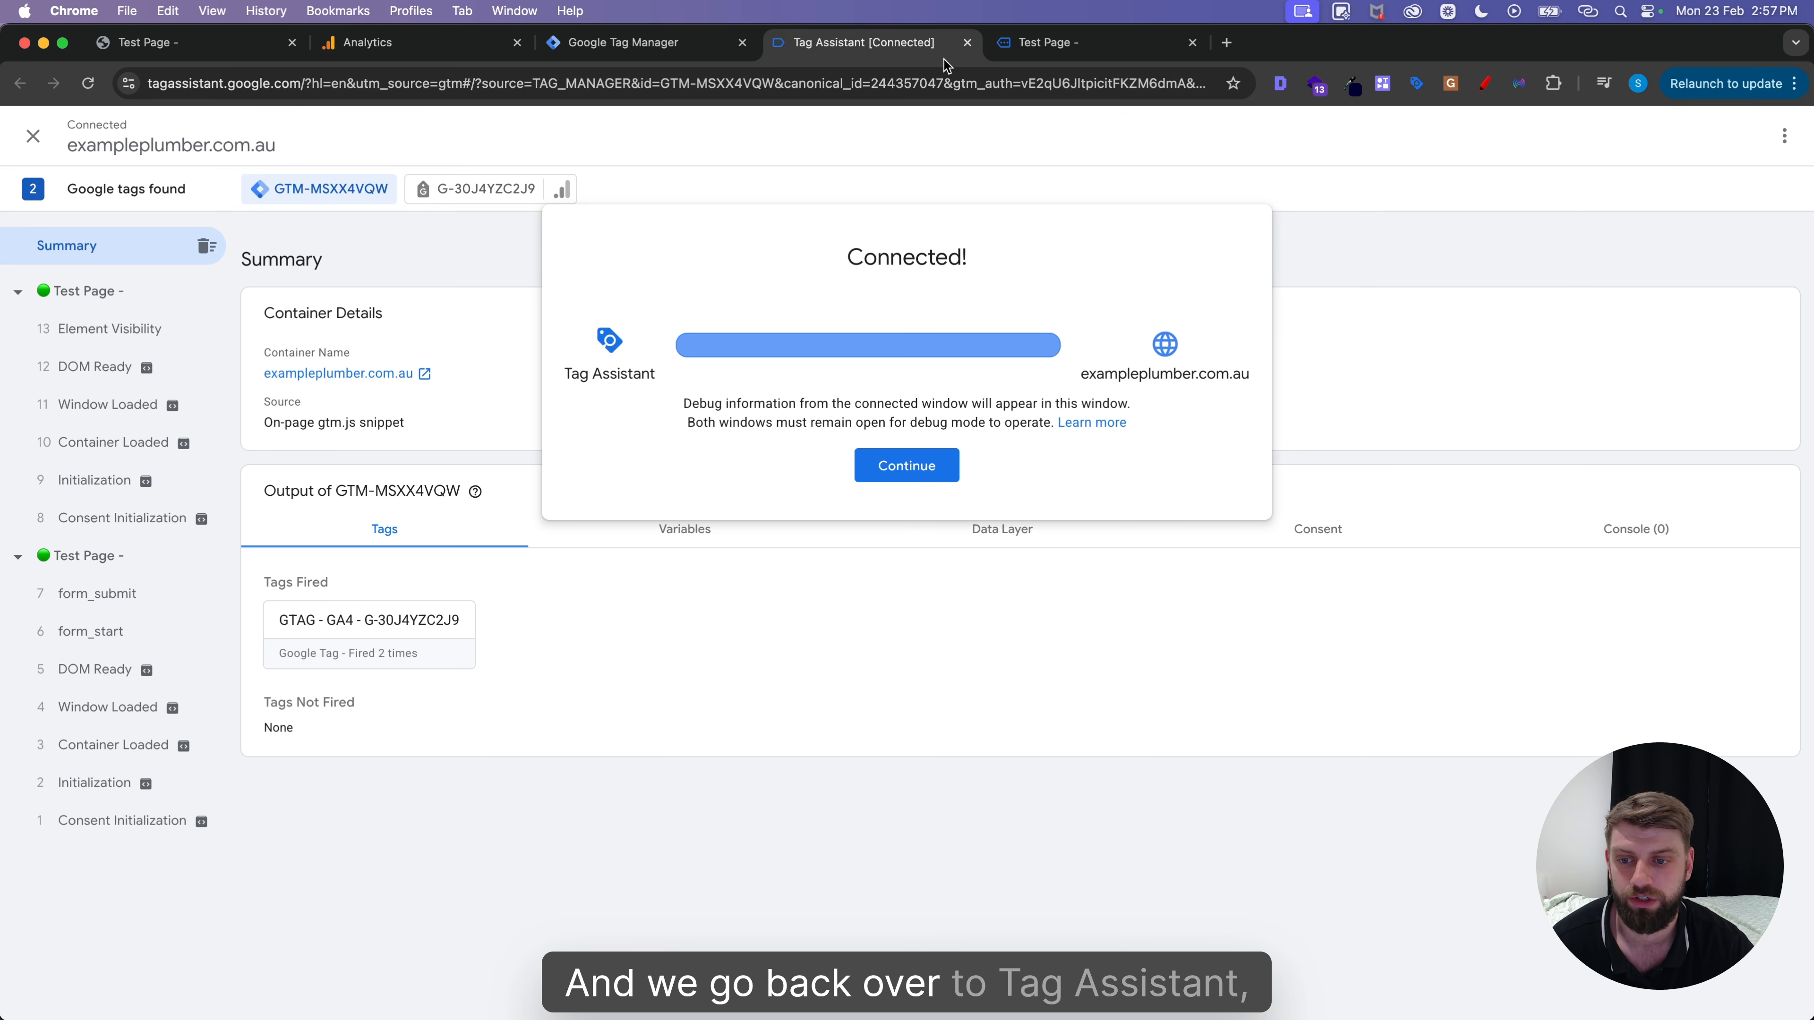
pyautogui.click(954, 462)
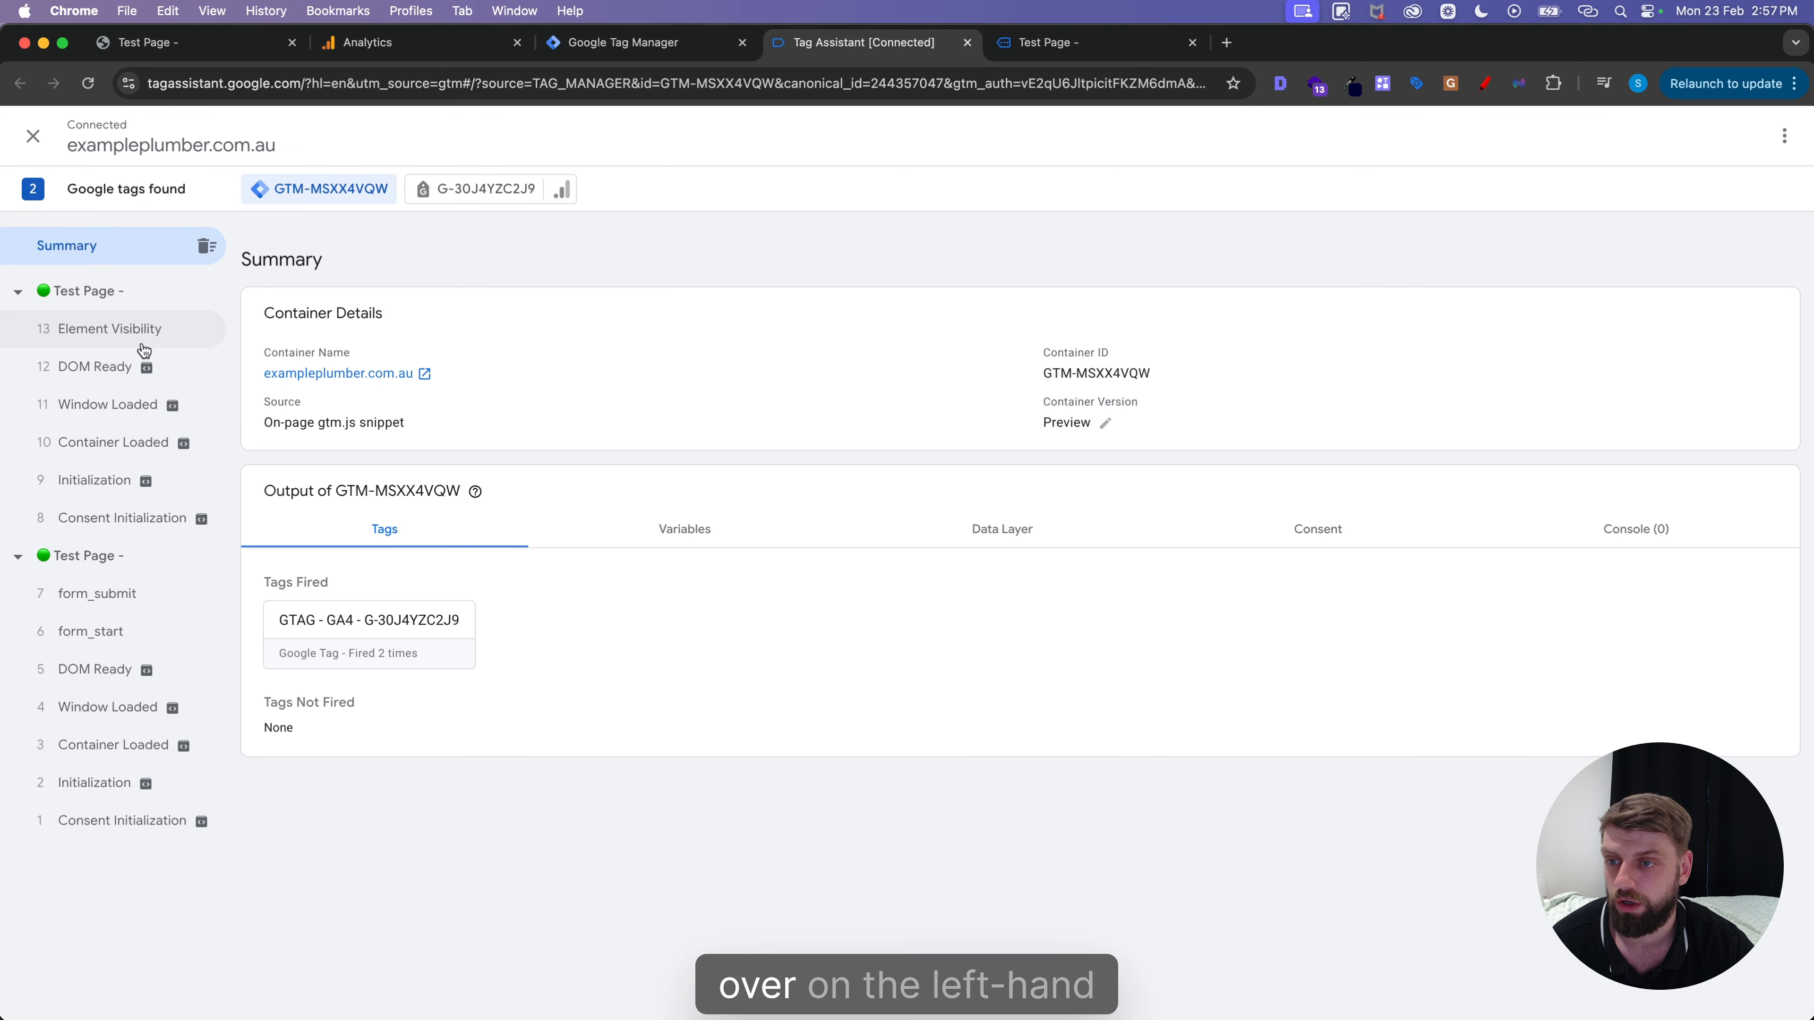
pyautogui.click(71, 332)
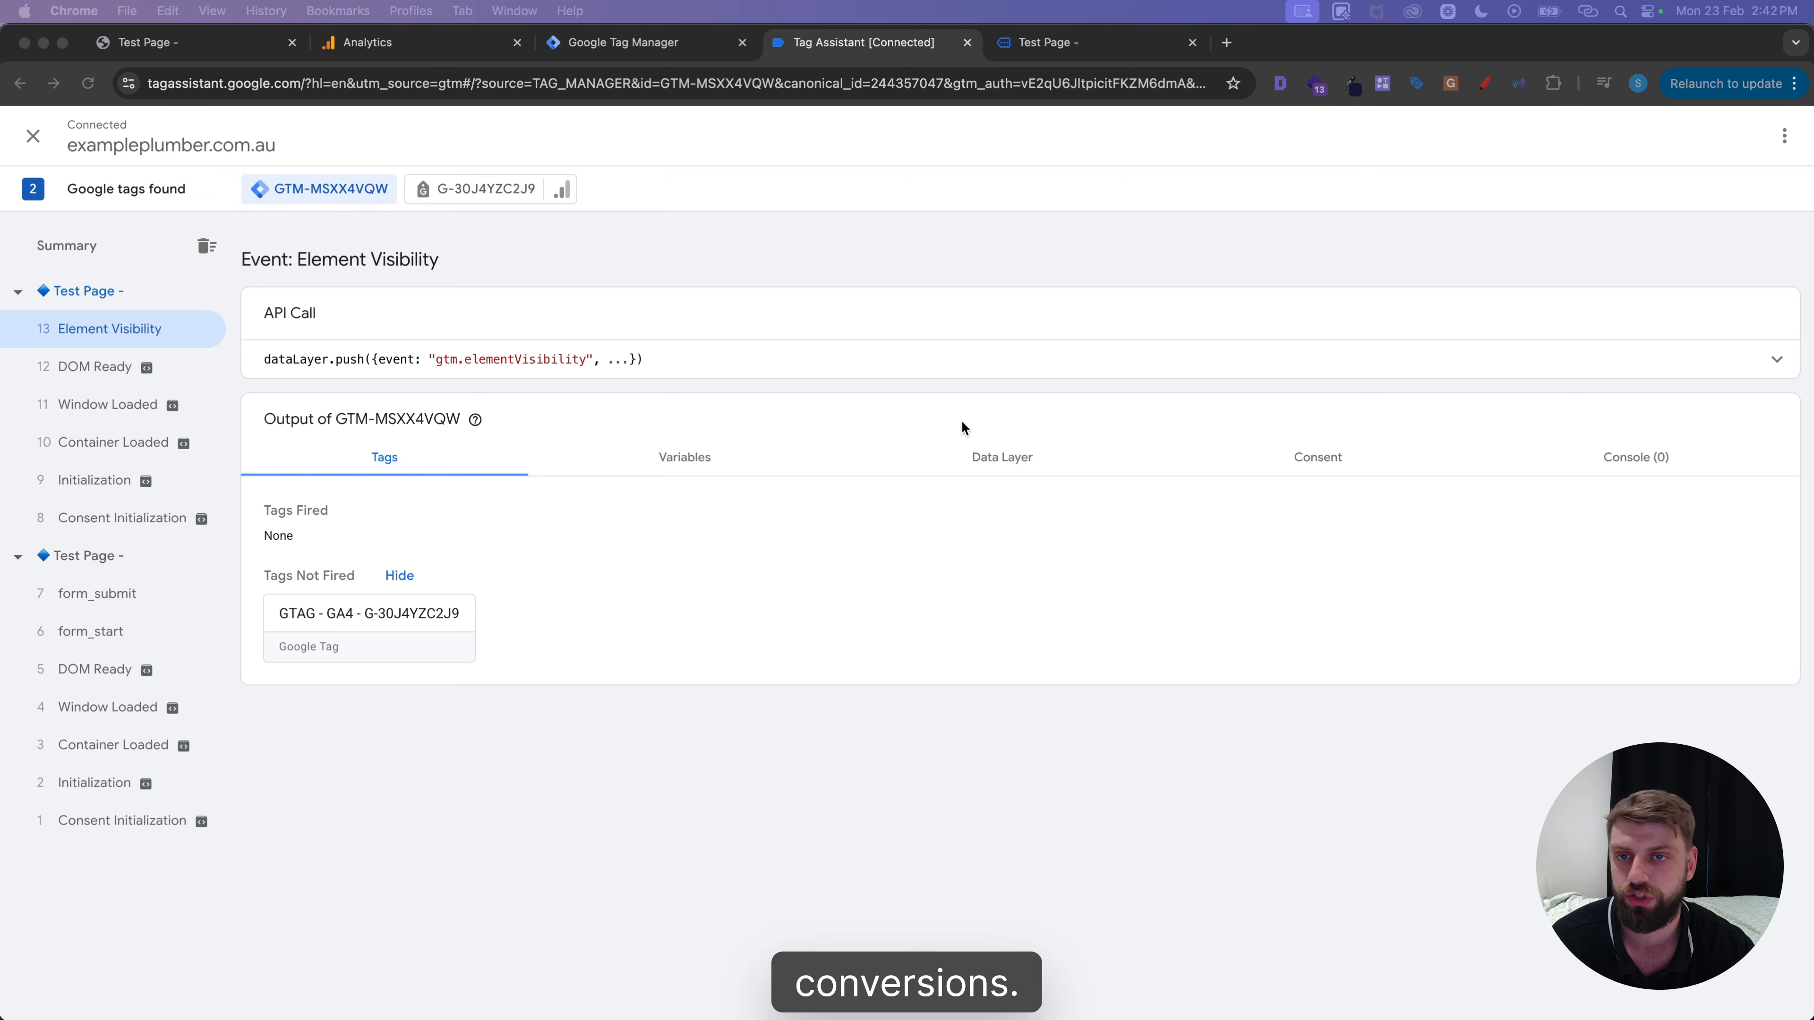
# Return to Google Tag Manager and create a new tag of type Google Analytics: GA4 Event.
pyautogui.click(599, 45)
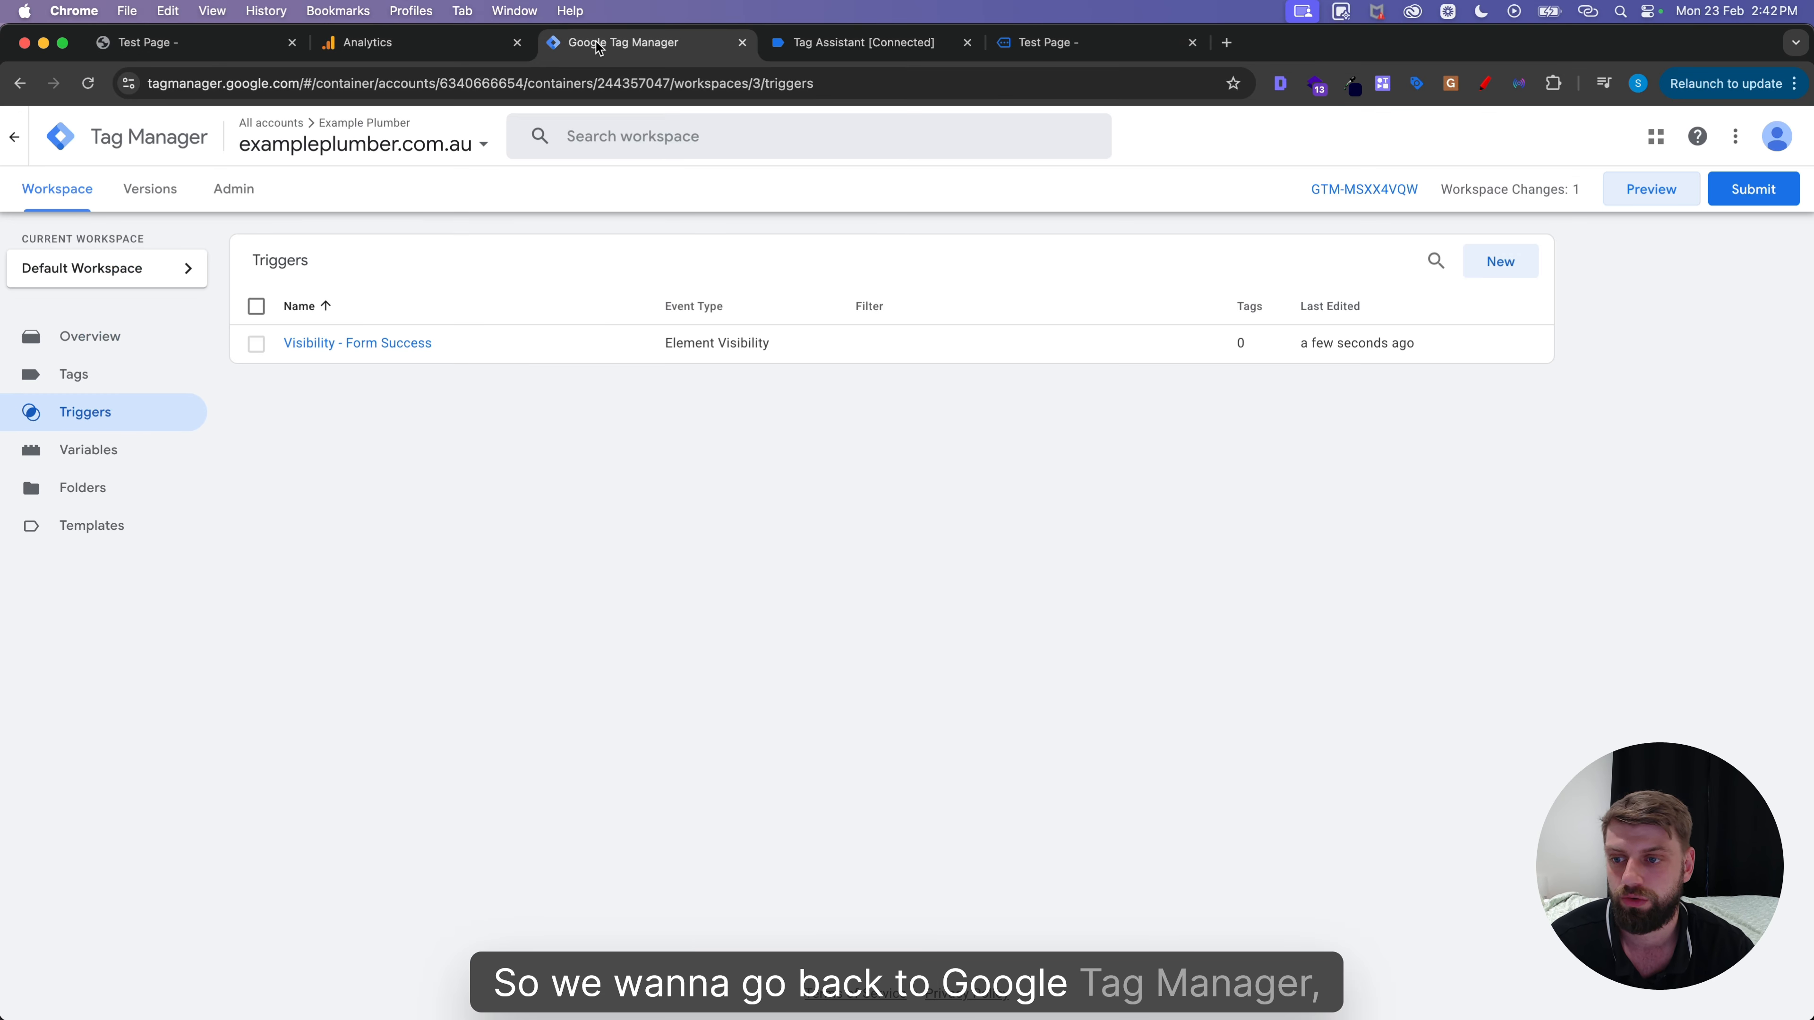
pyautogui.click(78, 380)
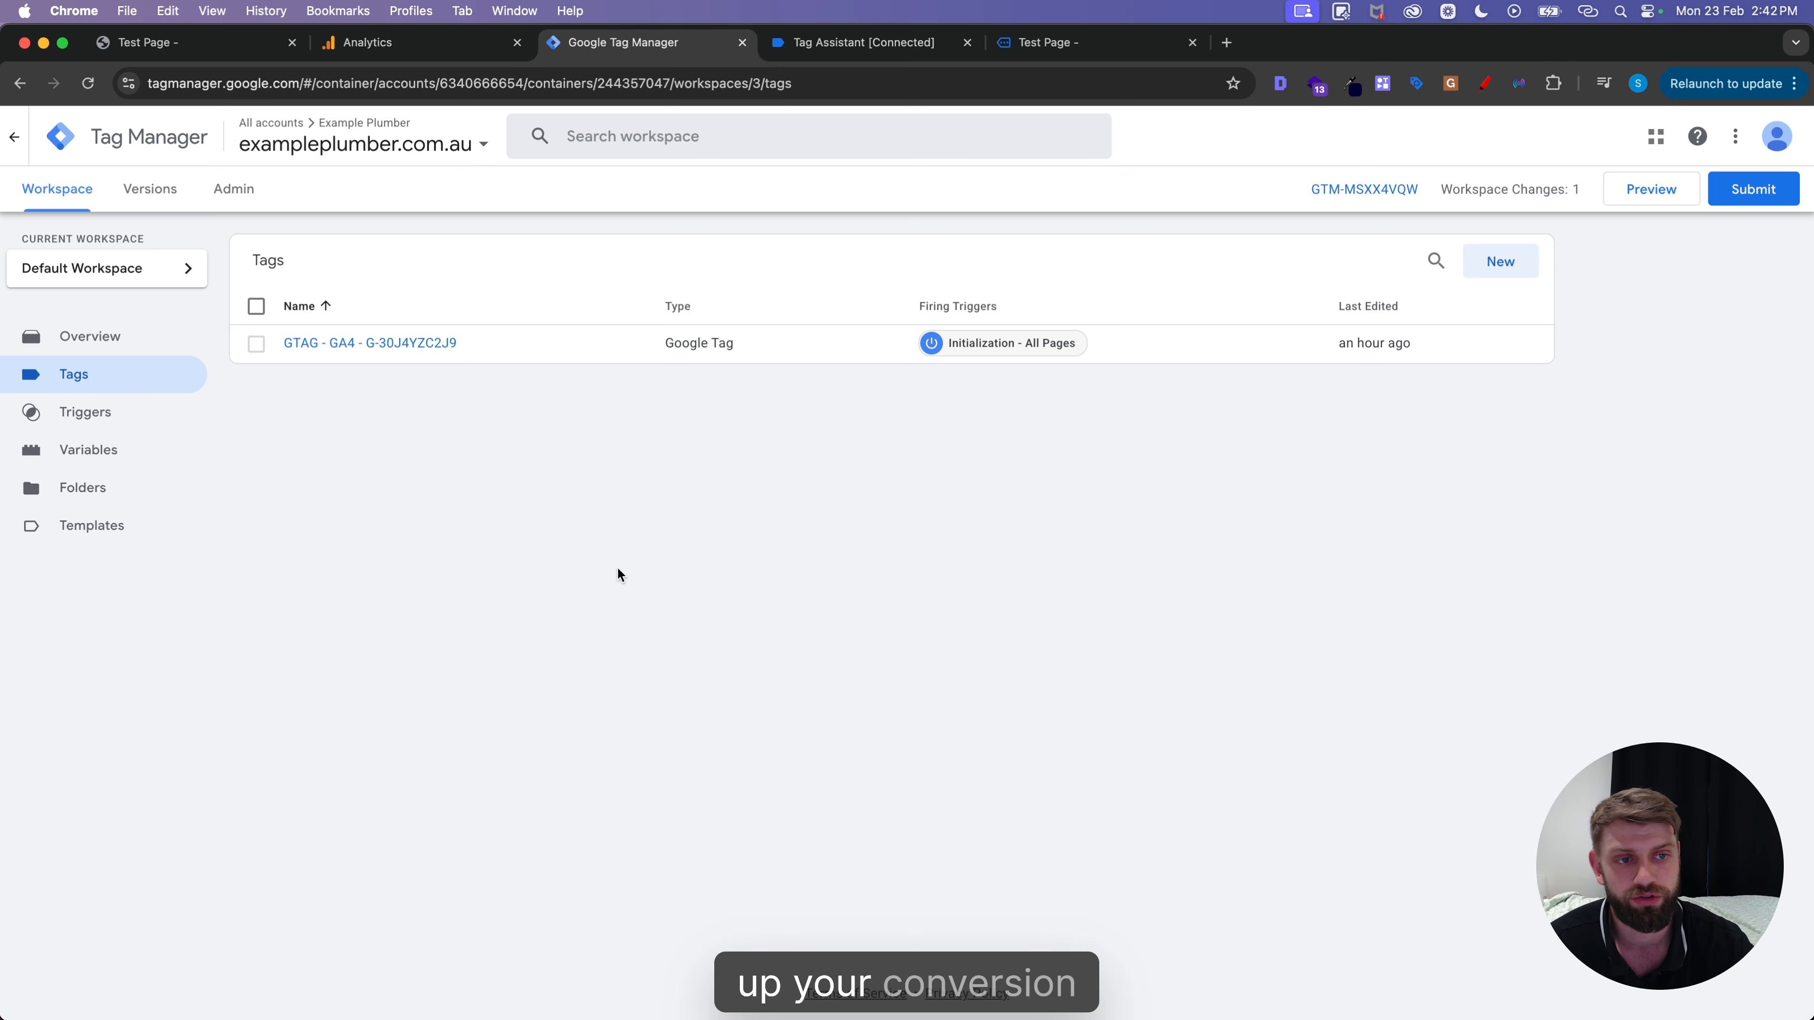
pyautogui.click(1500, 263)
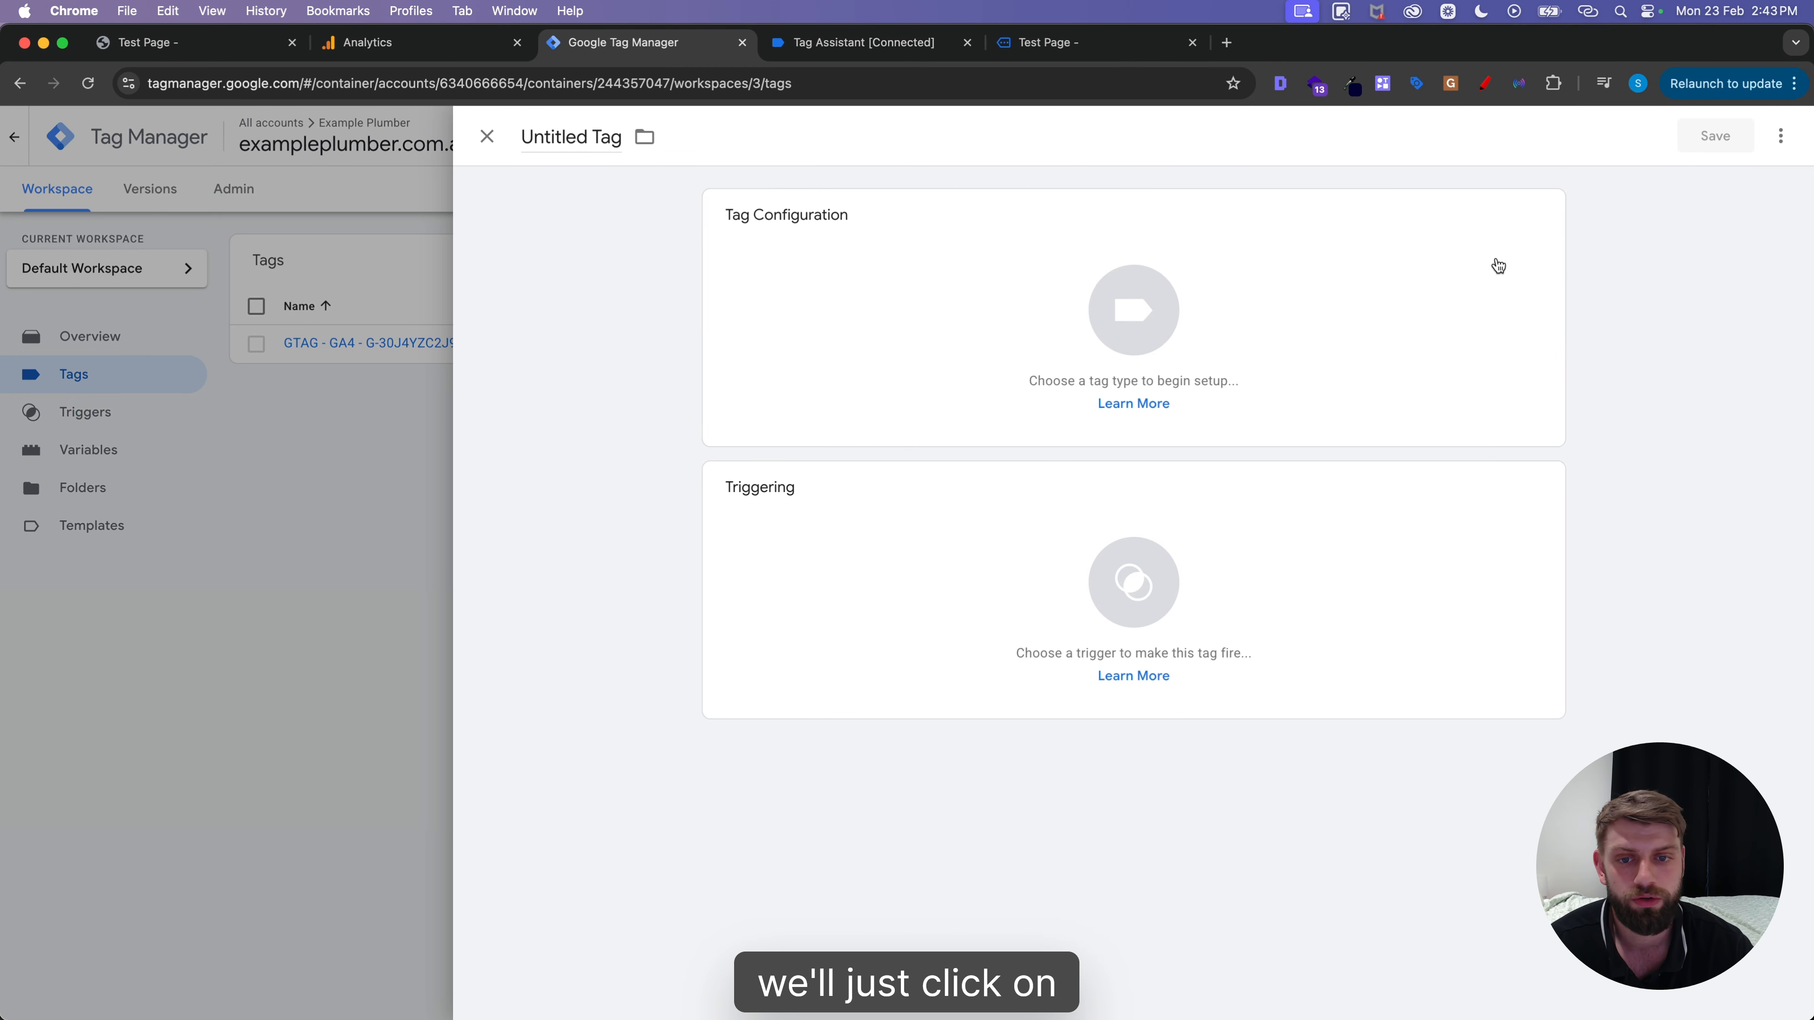
pyautogui.click(903, 247)
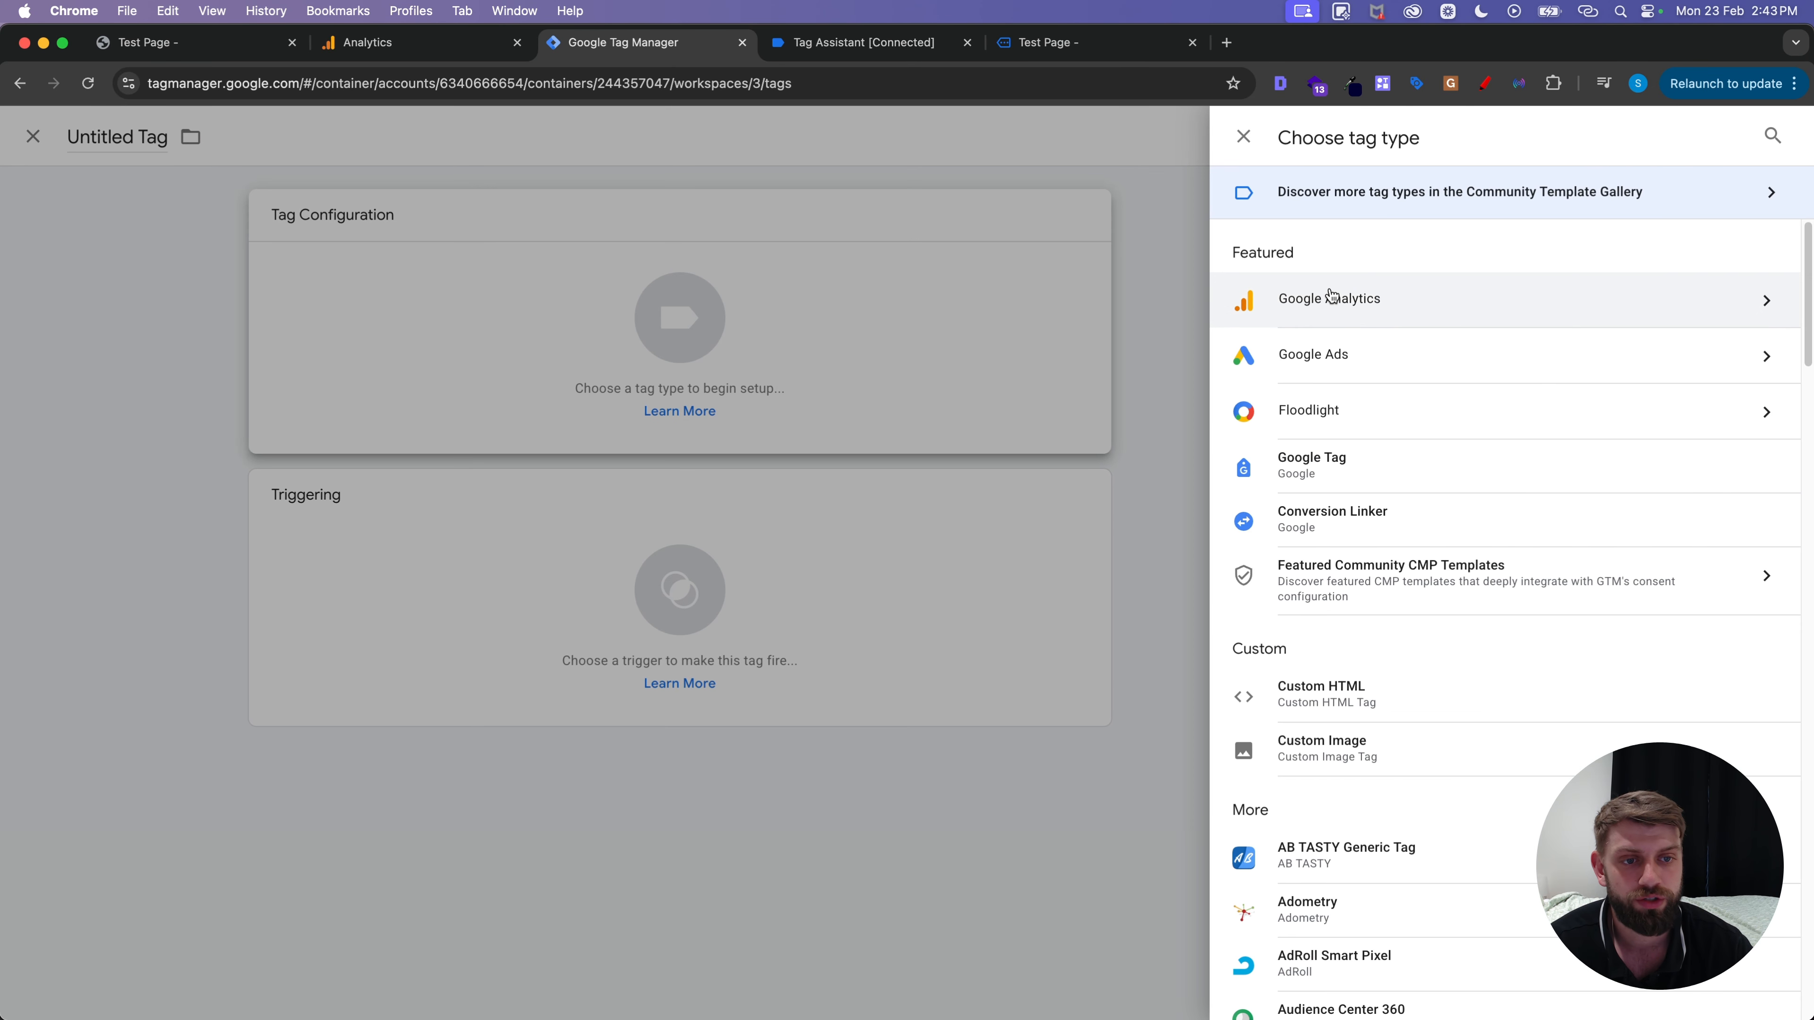
pyautogui.click(1321, 300)
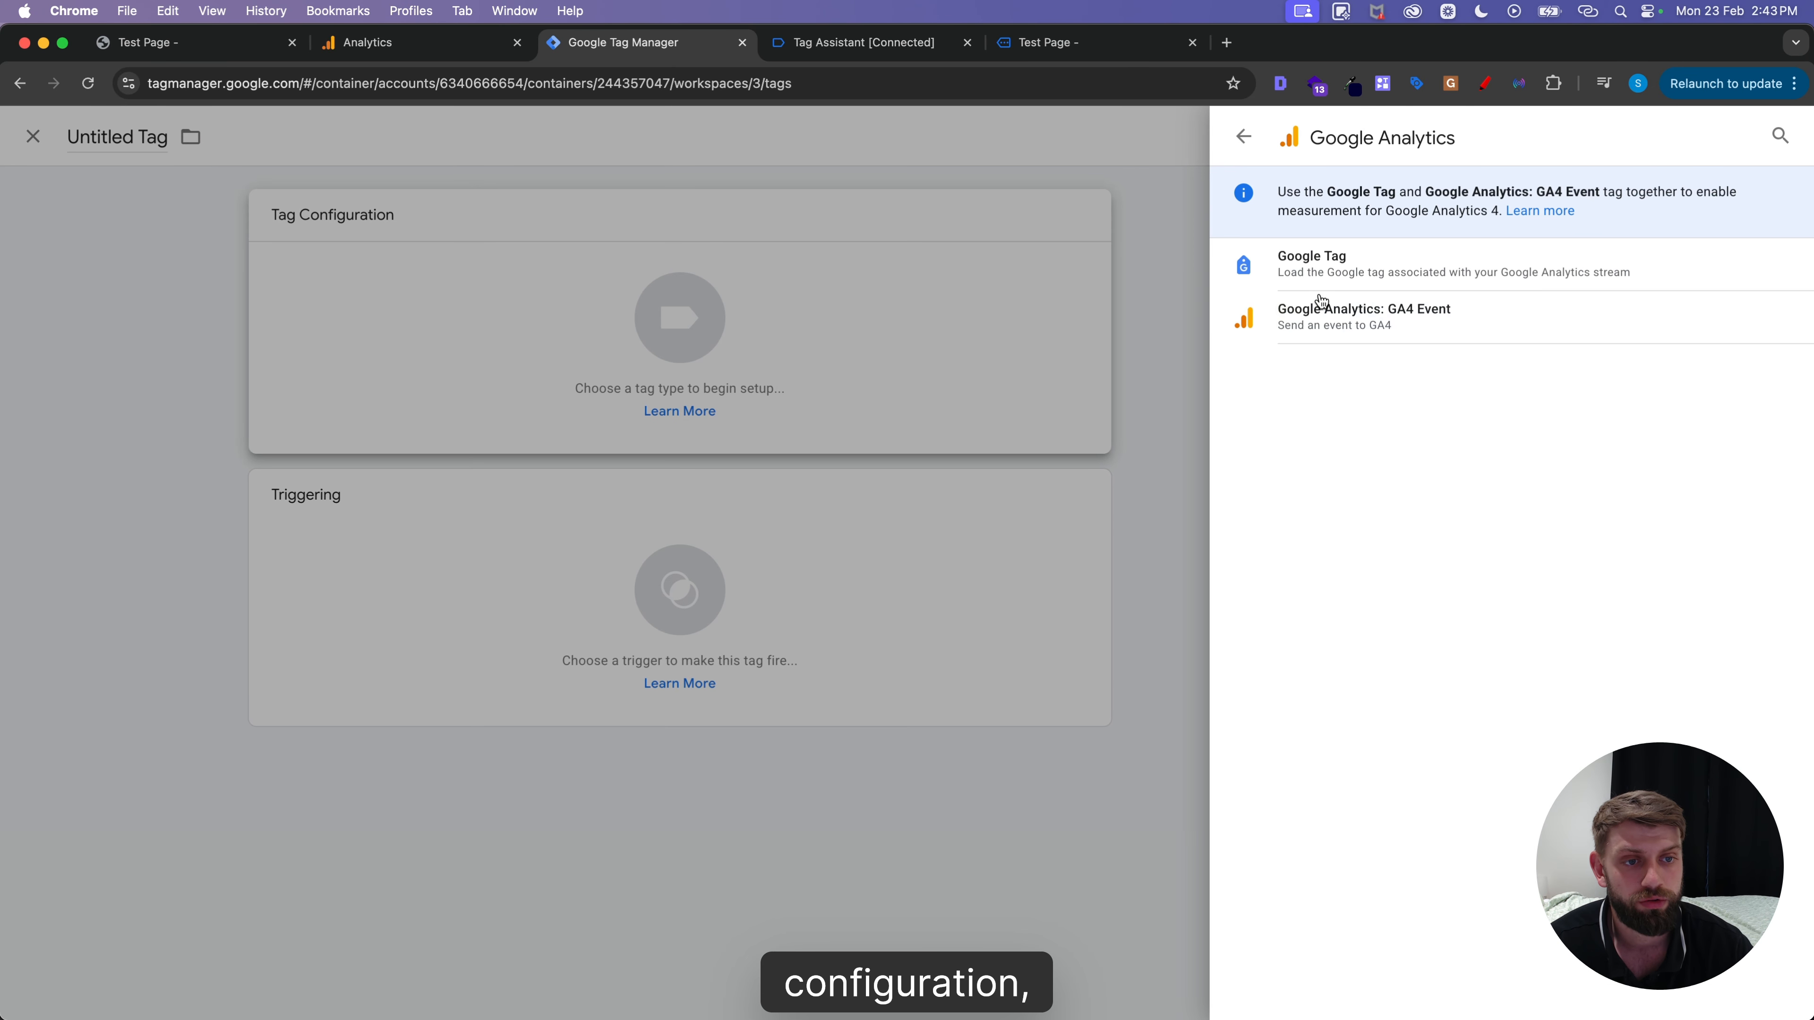
pyautogui.click(1403, 320)
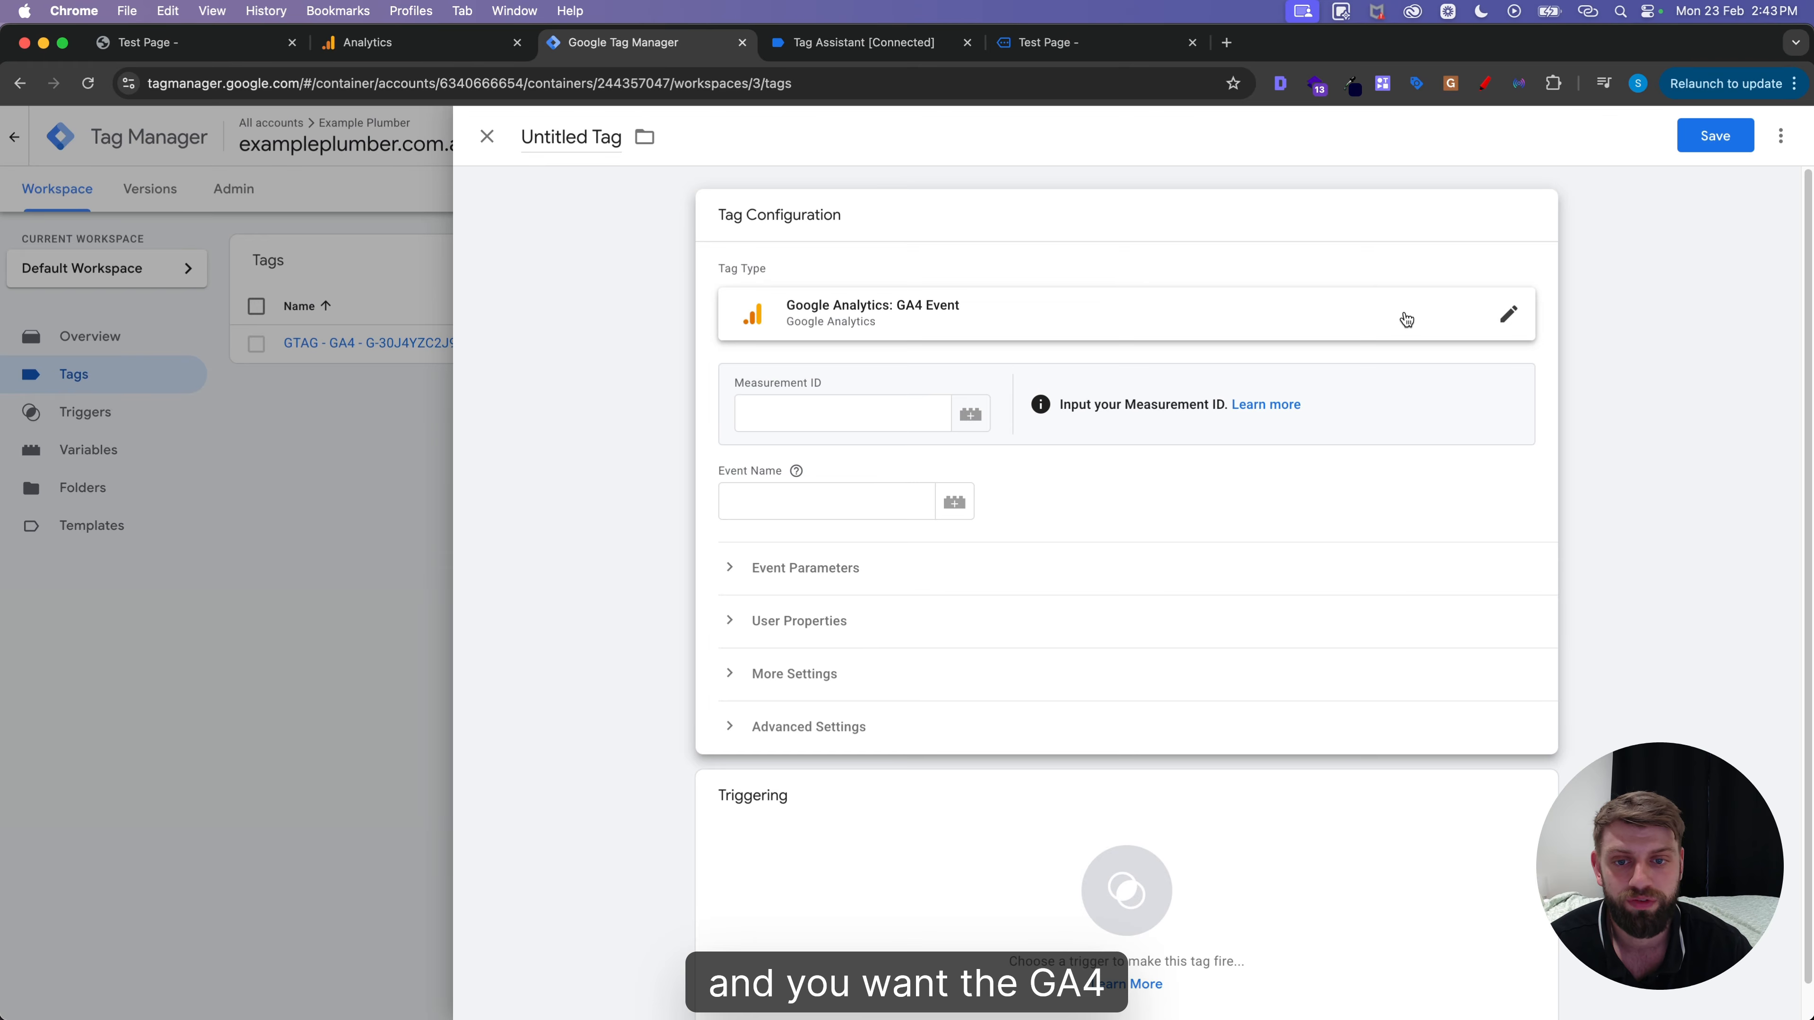
# Switch to Google Analytics and copy the measurement ID from the Example Plumber web data stream's details.
pyautogui.click(784, 411)
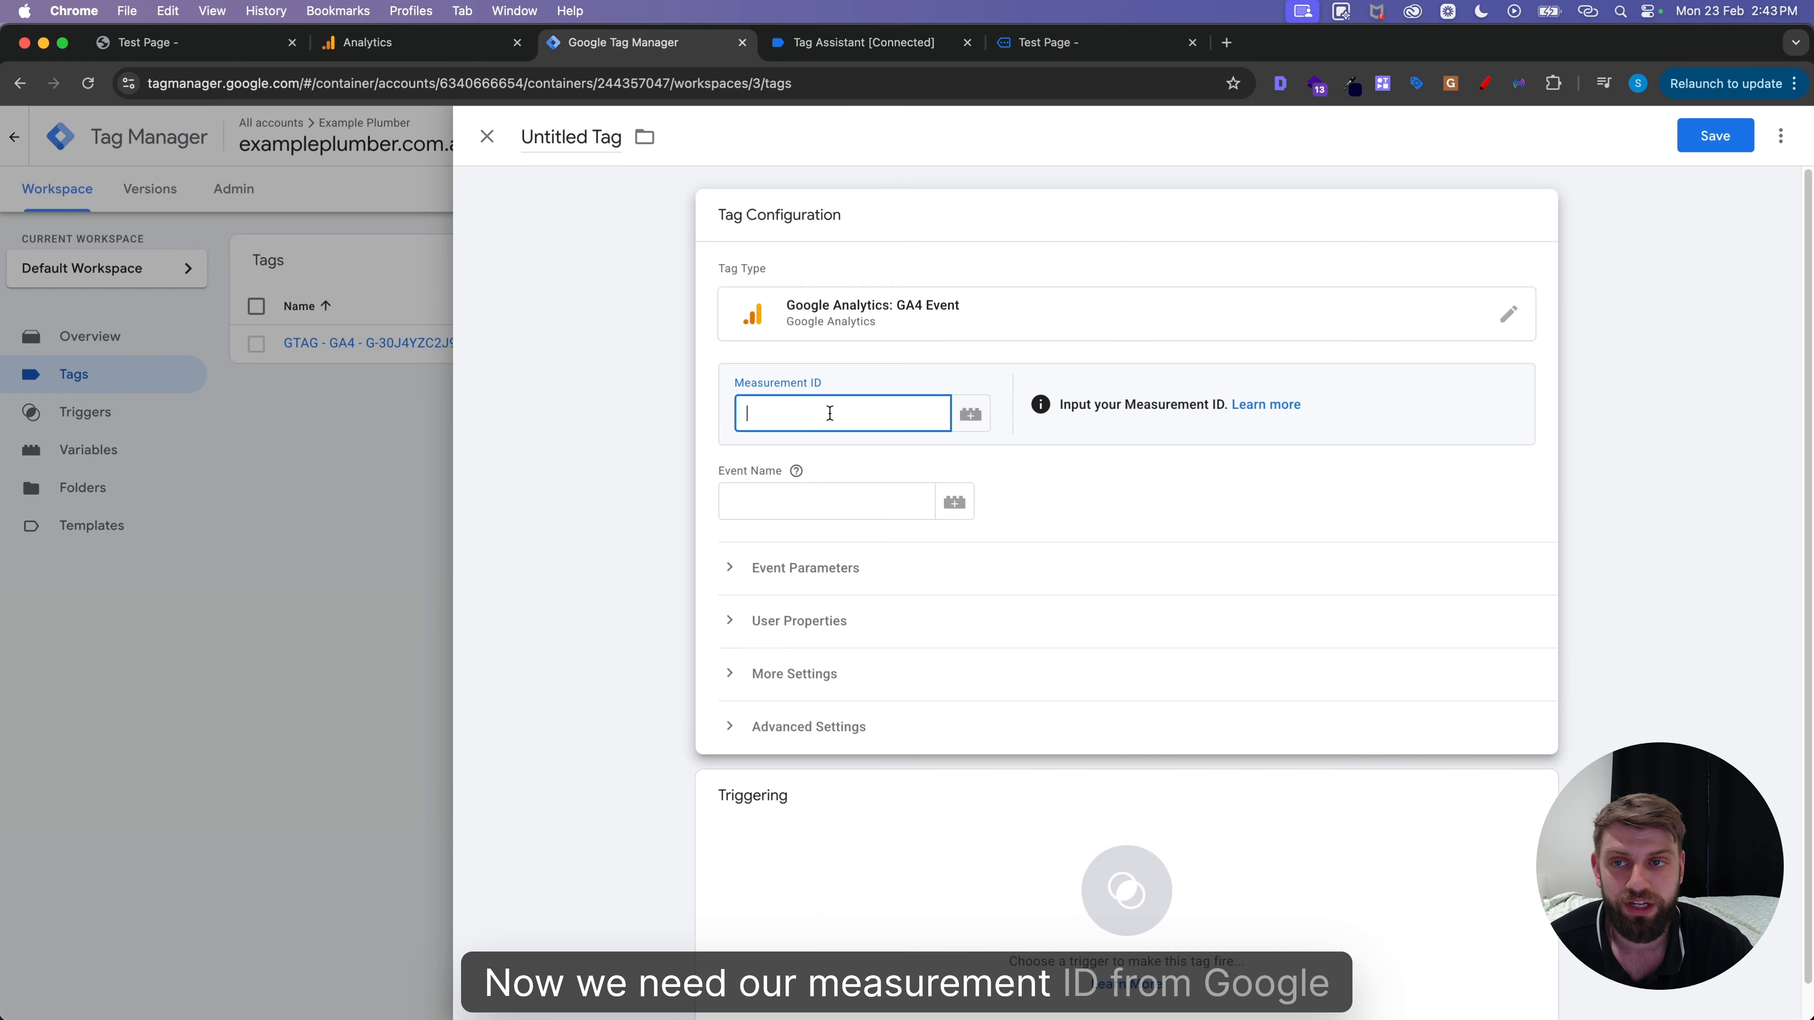
pyautogui.click(359, 50)
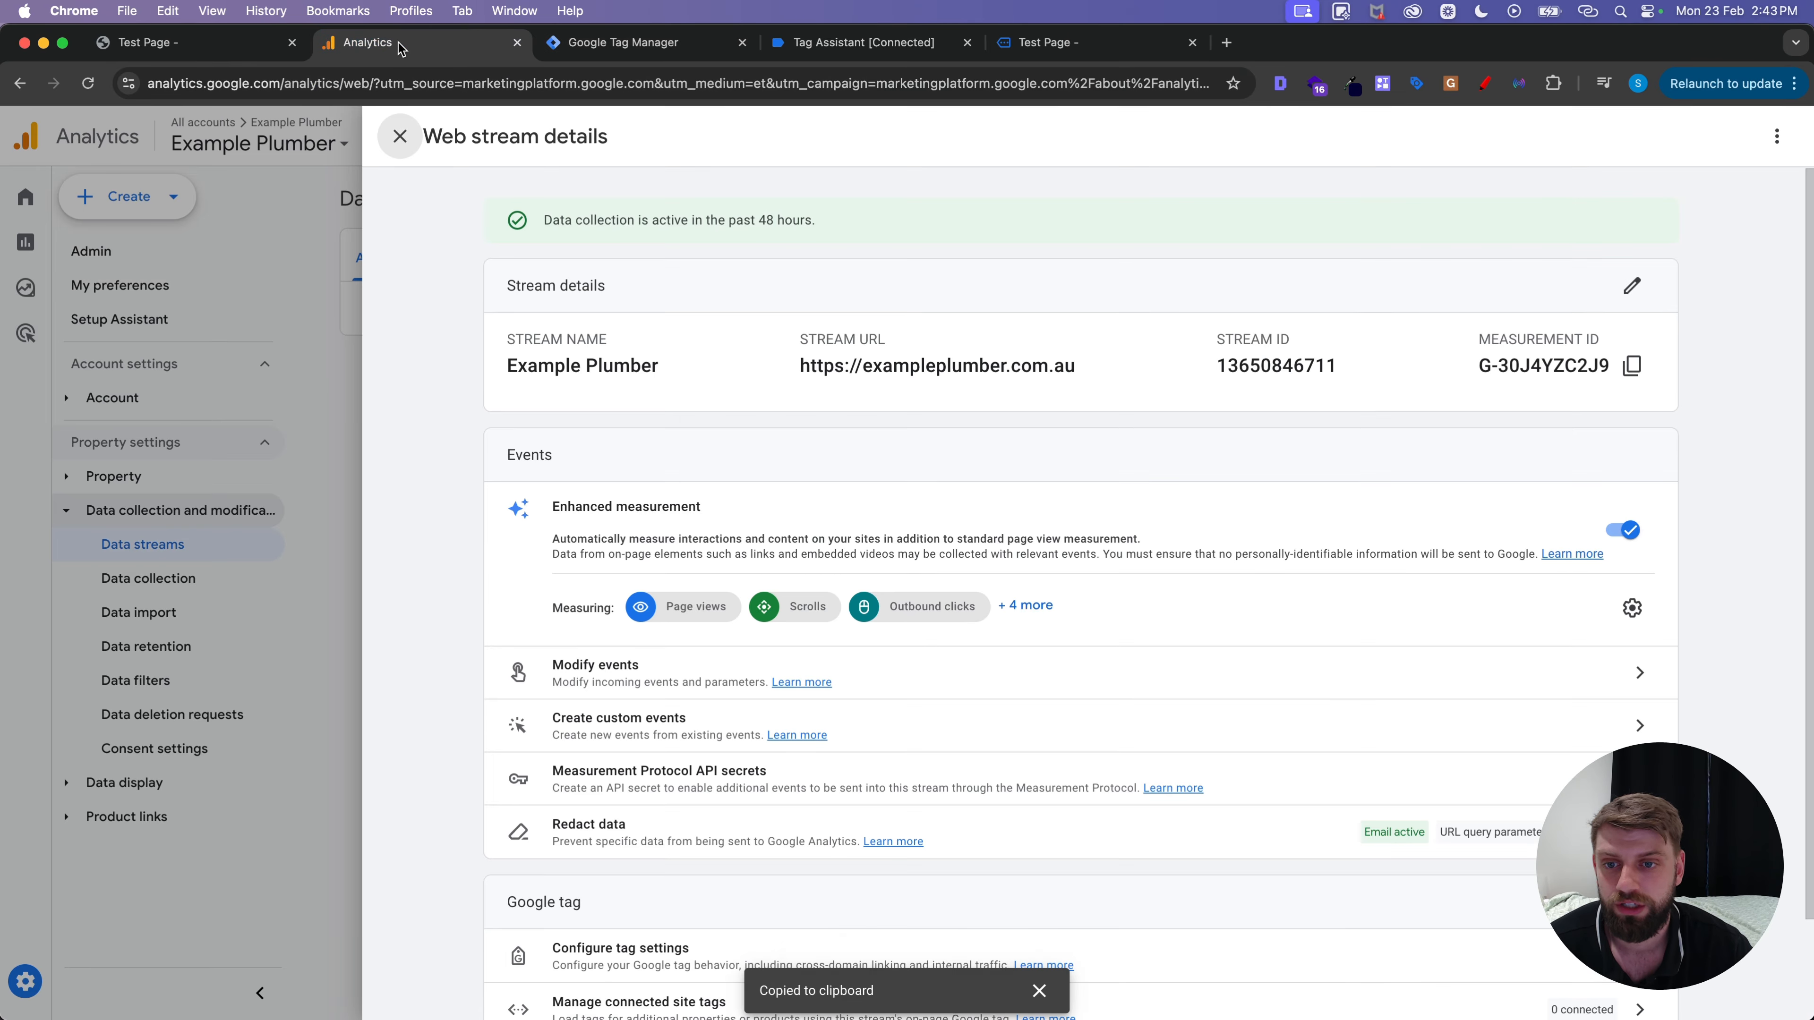
pyautogui.click(400, 136)
pyautogui.click(102, 981)
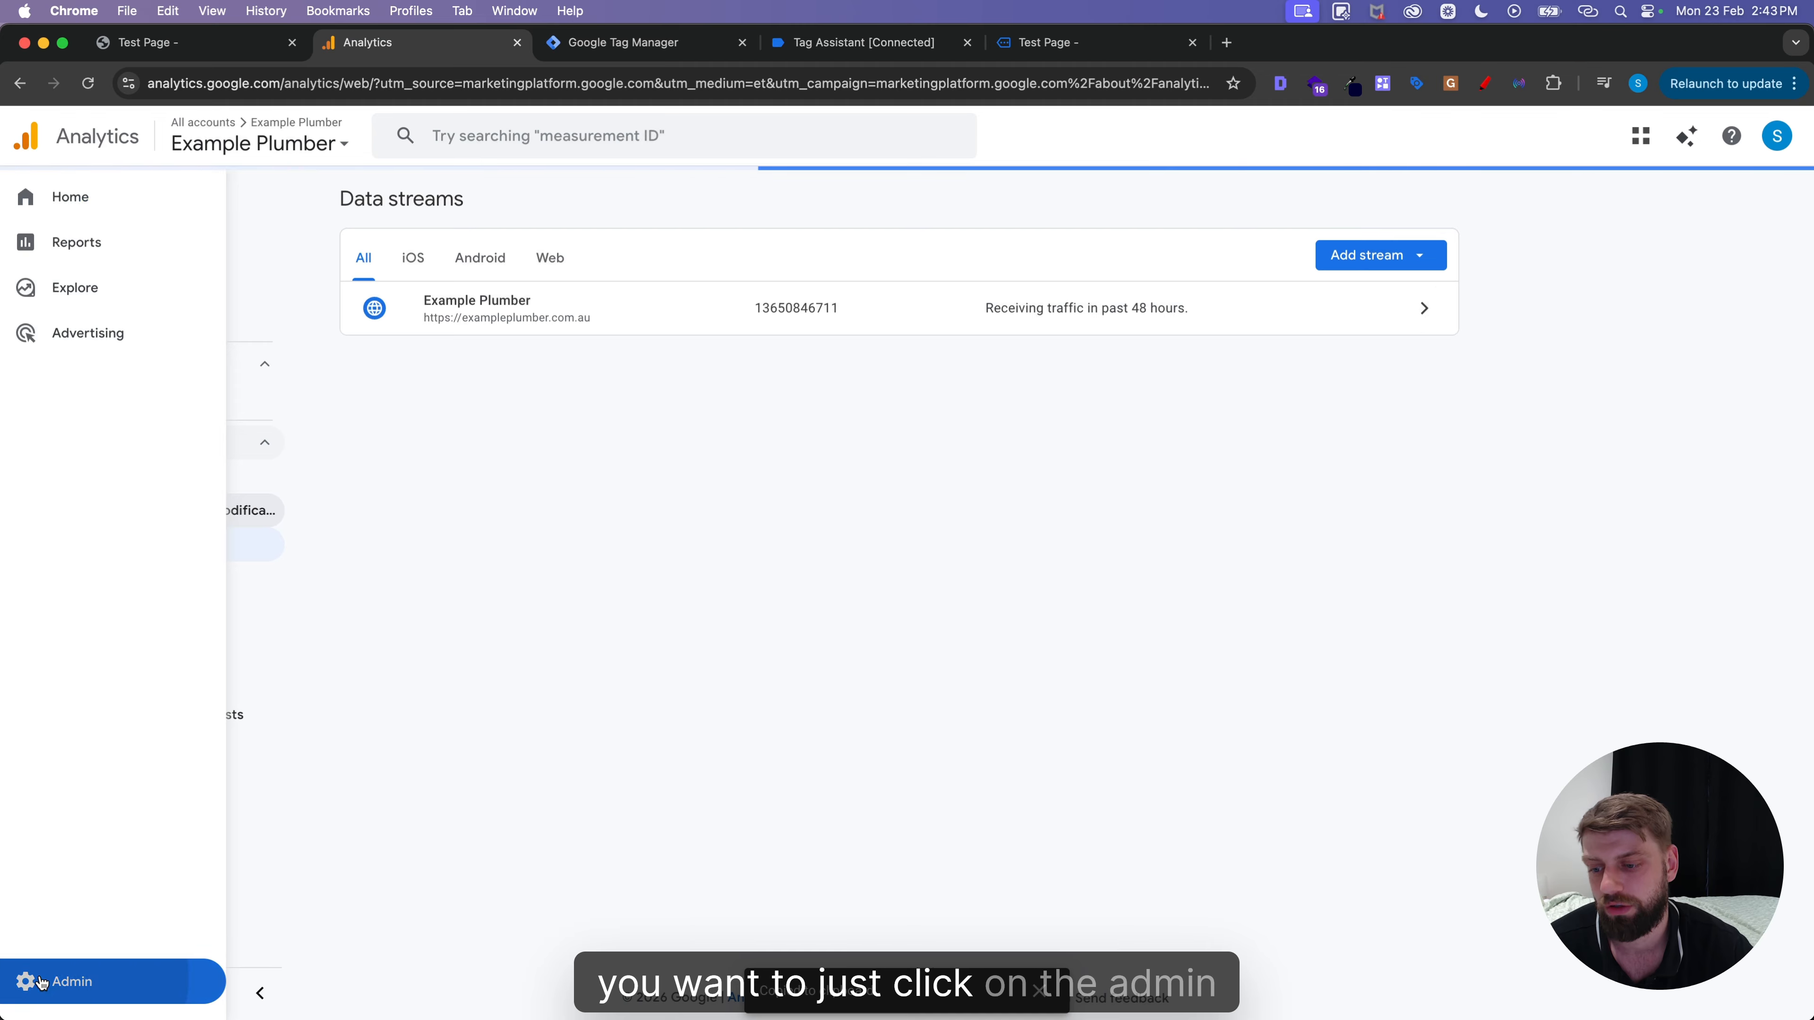
pyautogui.click(871, 642)
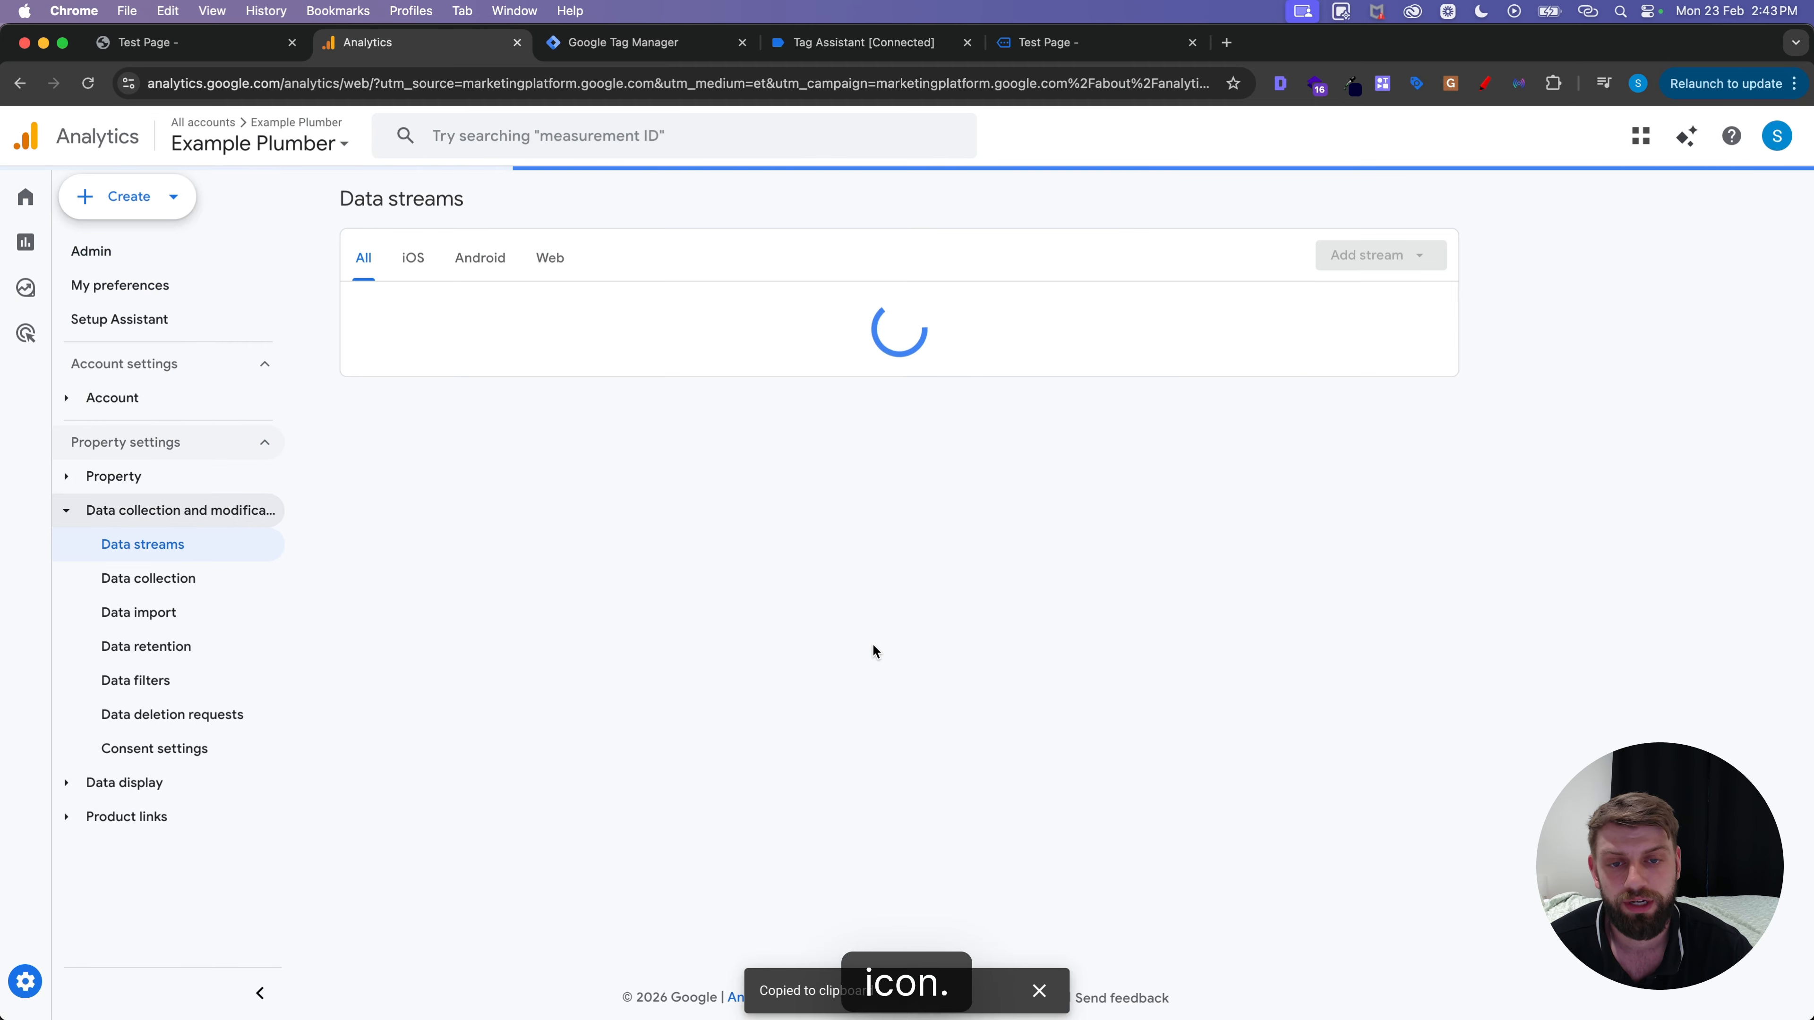
pyautogui.click(1421, 312)
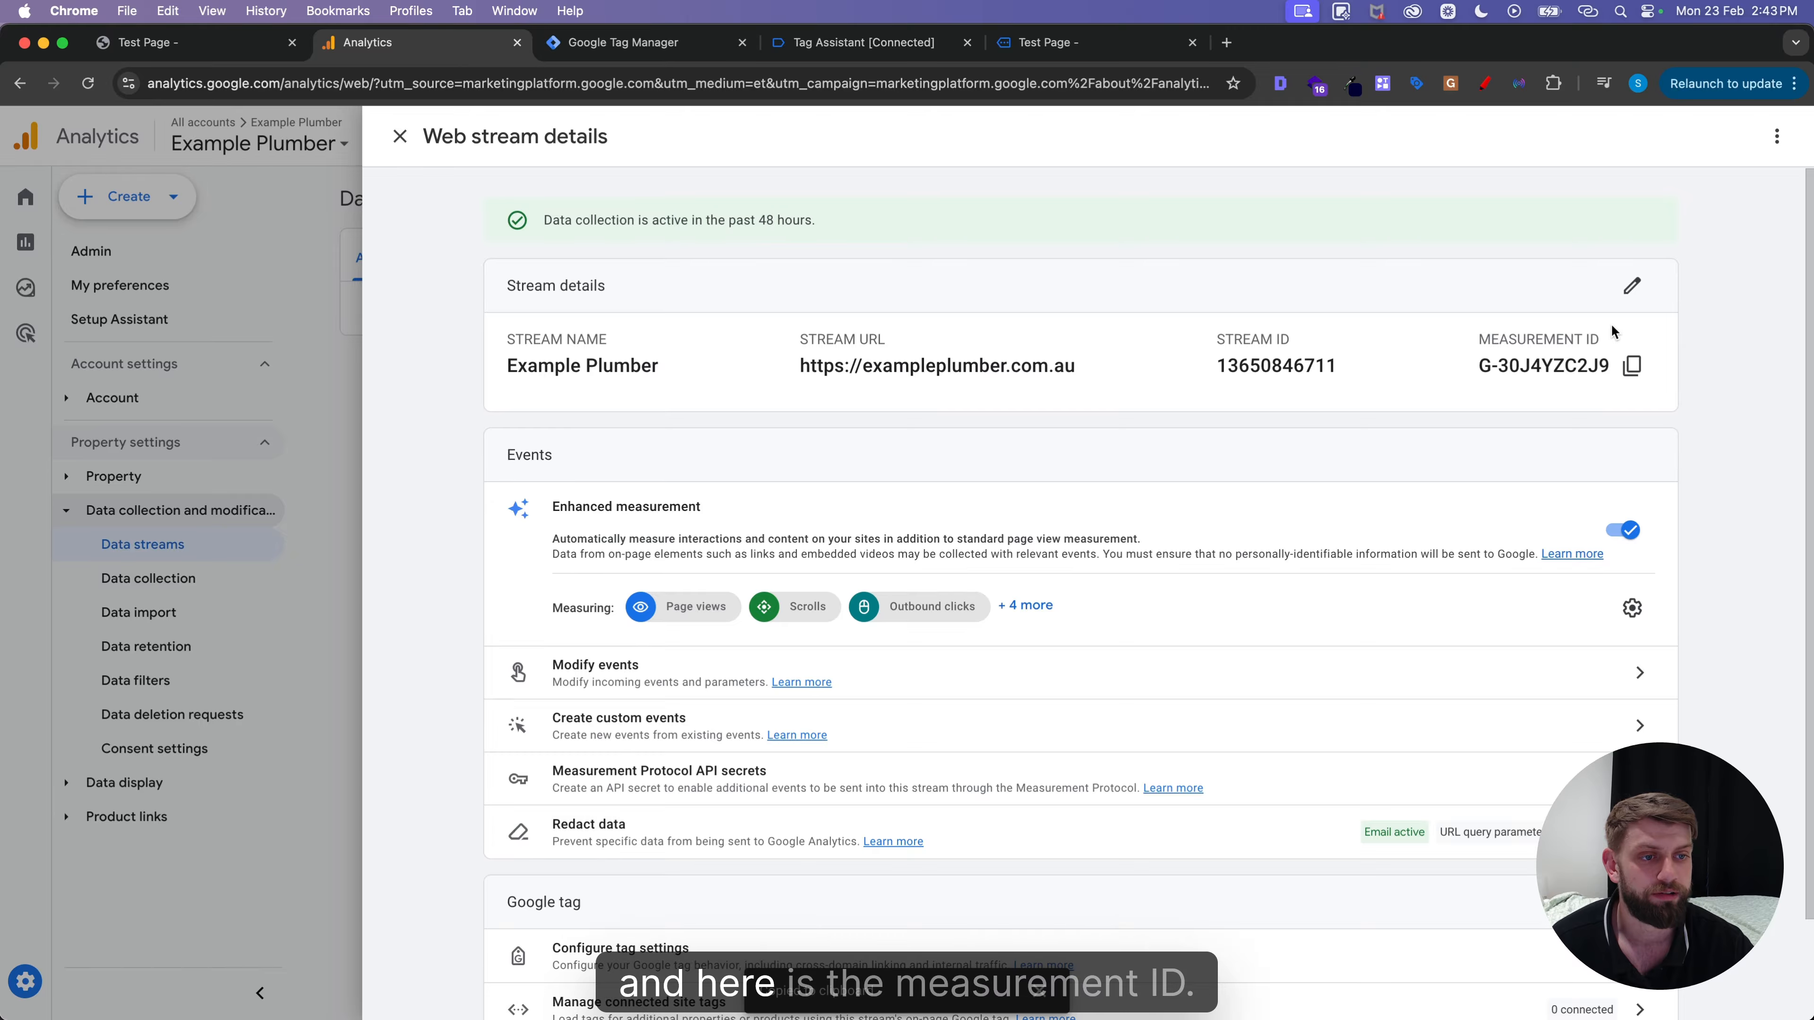
pyautogui.click(1635, 365)
# Return to Google Tag Manager and set the tag's measurement ID to G-30J4YZC2J9 and its event name to form_submission.
pyautogui.click(623, 42)
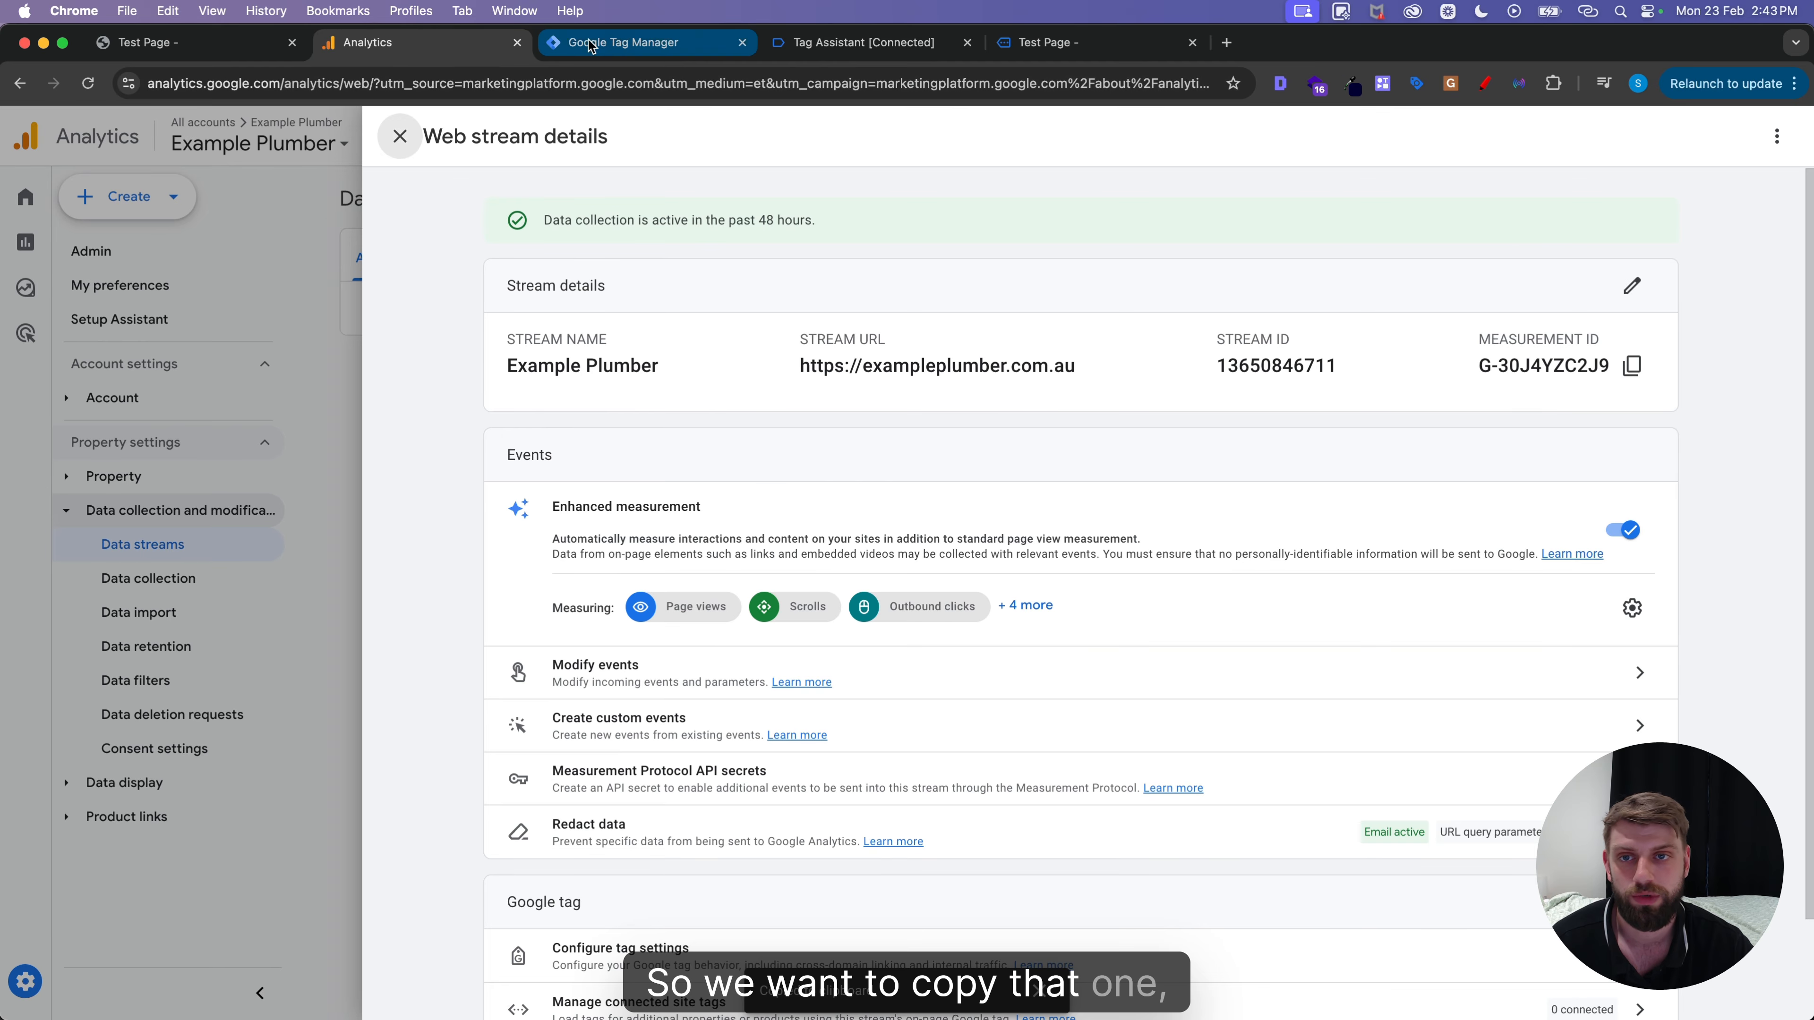
pyautogui.click(845, 414)
pyautogui.write('G-30J4YZC2J9')
pyautogui.click(812, 503)
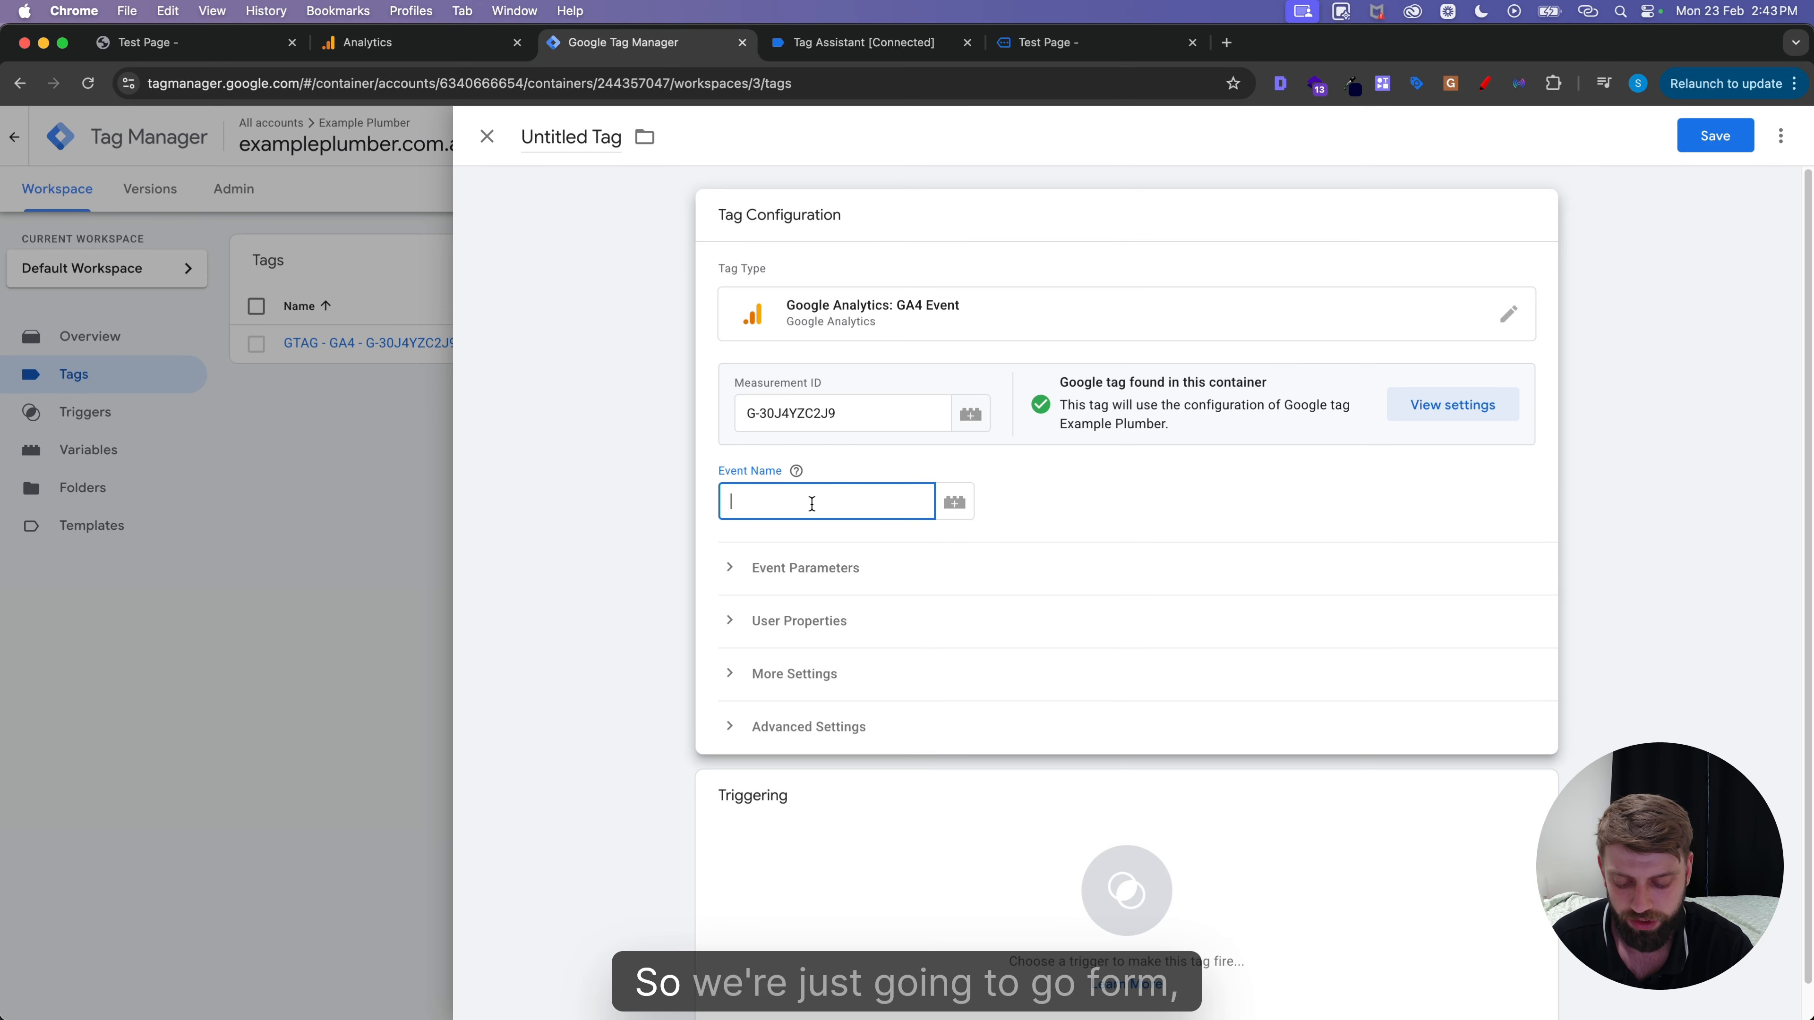
pyautogui.write('form_submission')
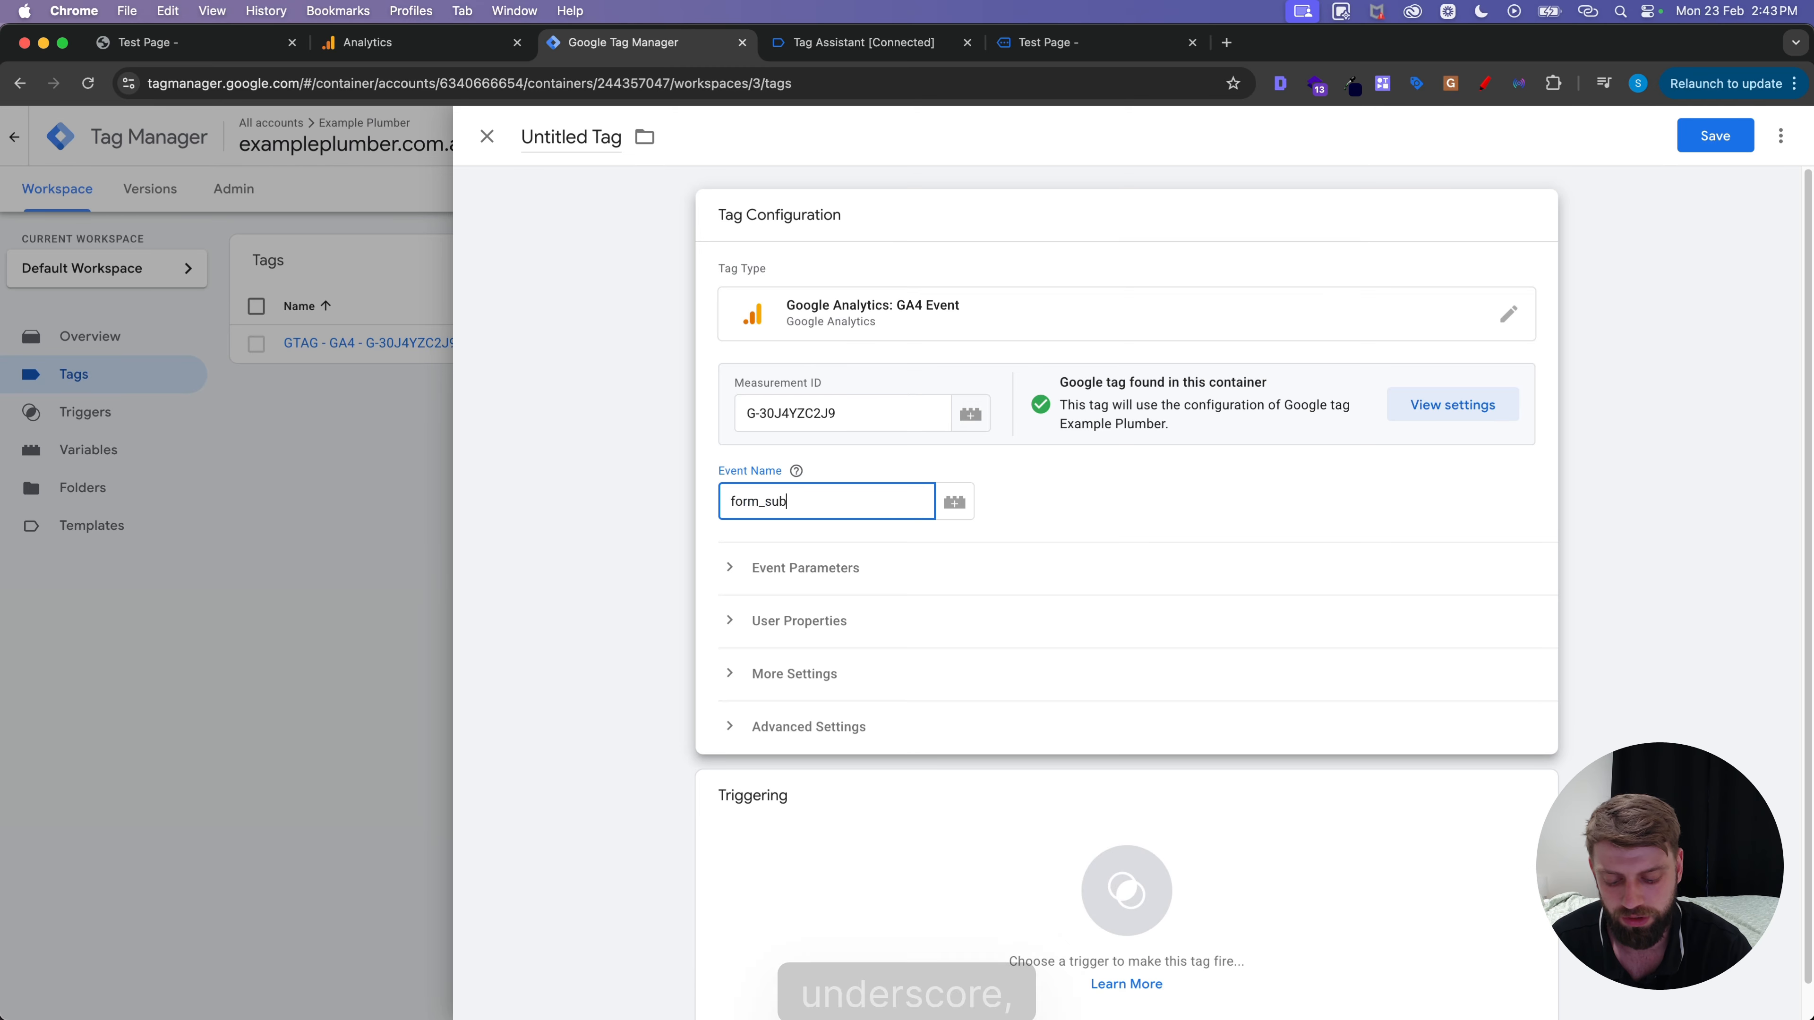
# Assign the "Visibility - Form Success" trigger to the GA4 event tag and save the tag as form_submission.
pyautogui.scroll(-1, 917, 762)
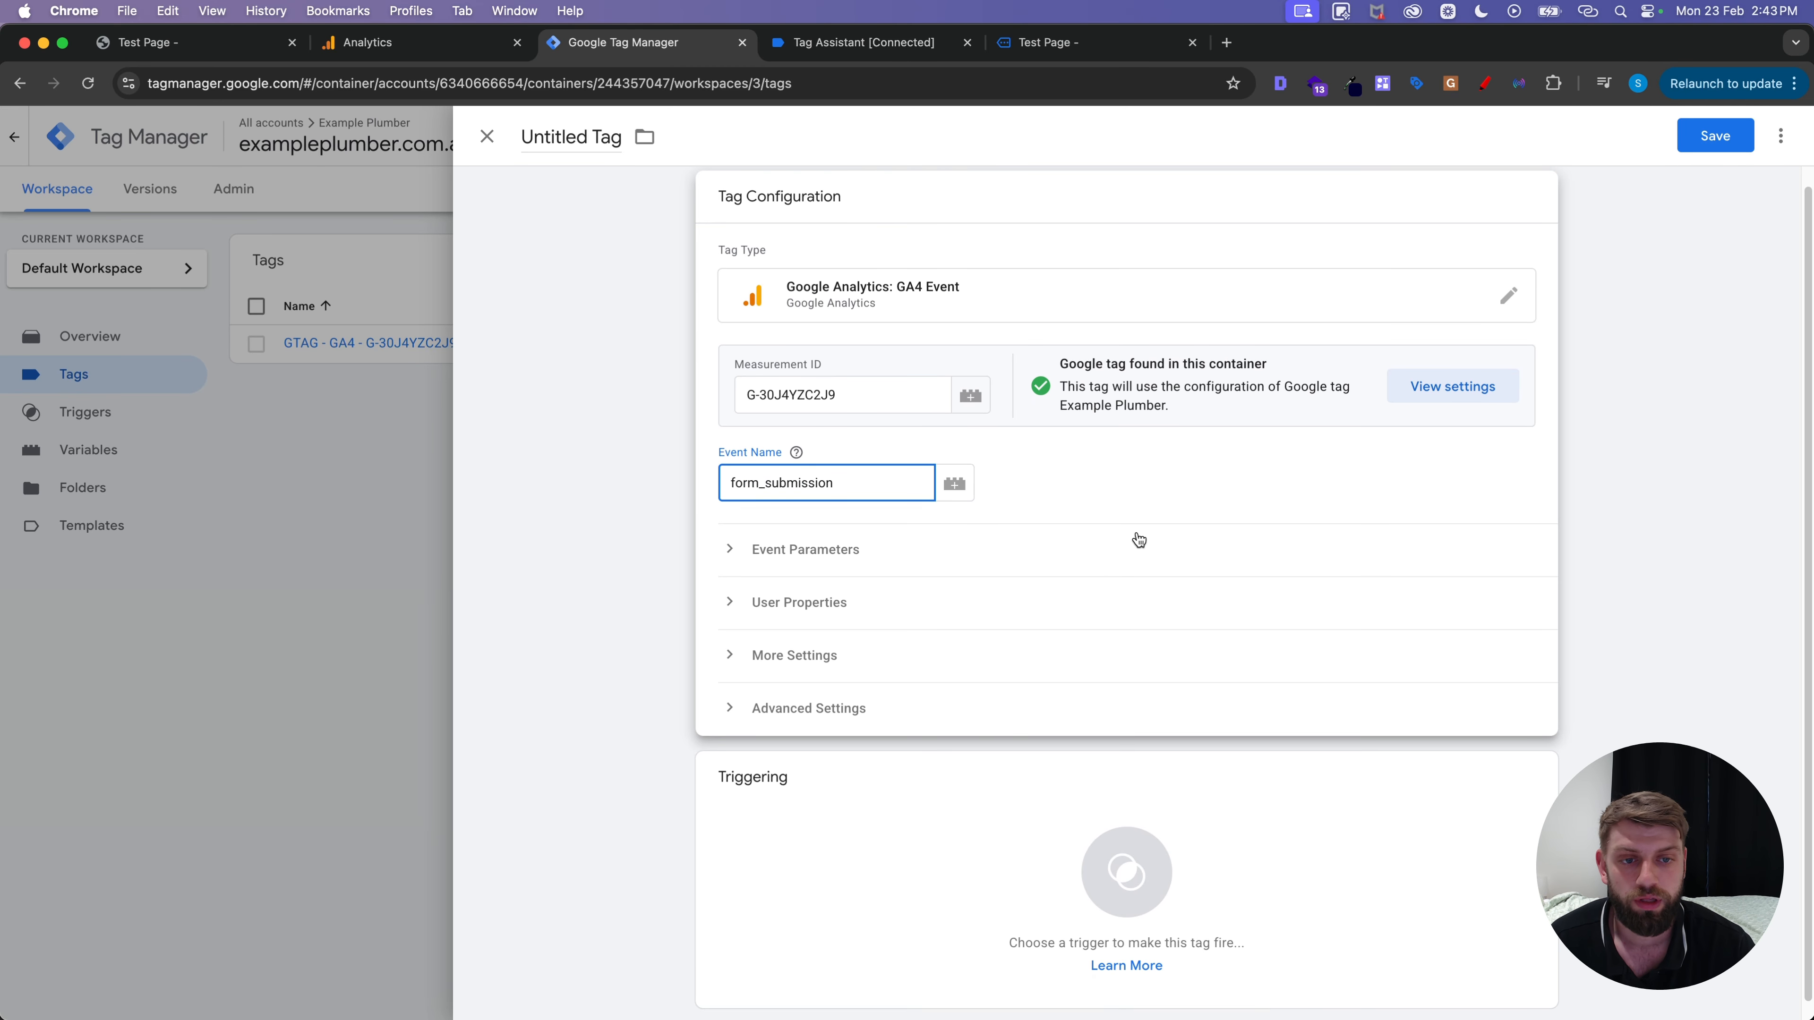
pyautogui.click(798, 756)
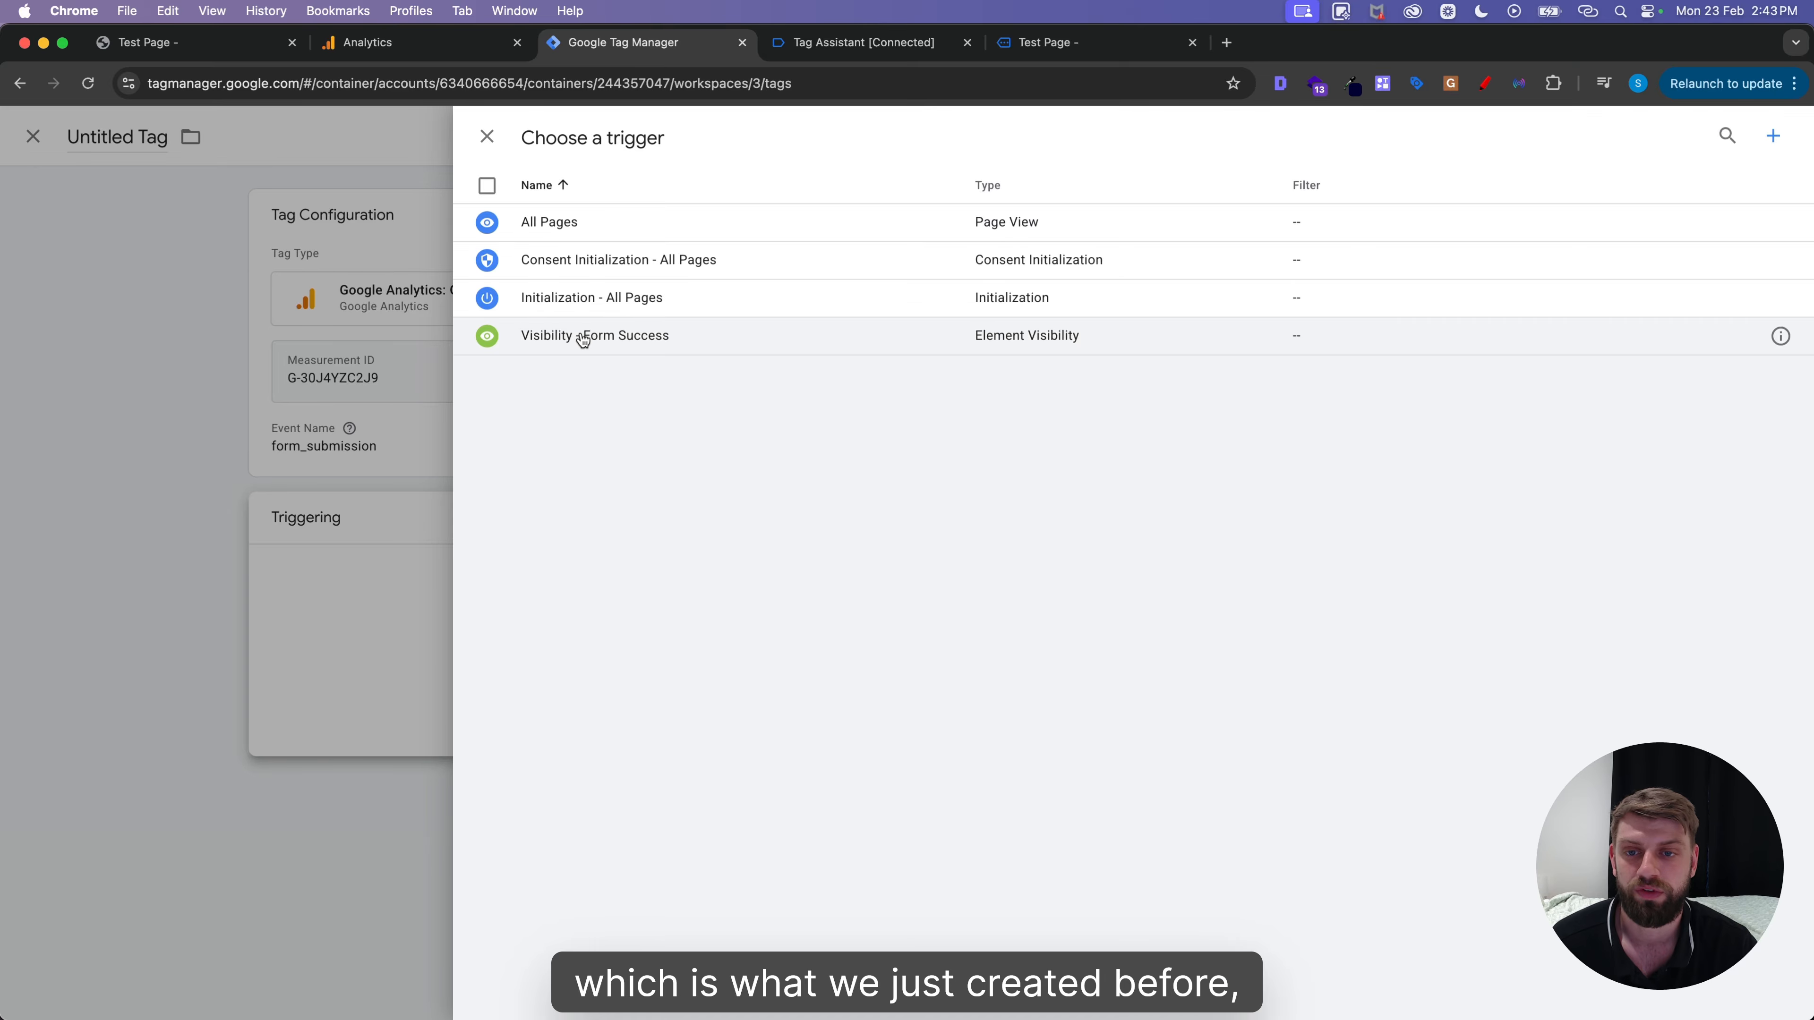
pyautogui.click(587, 335)
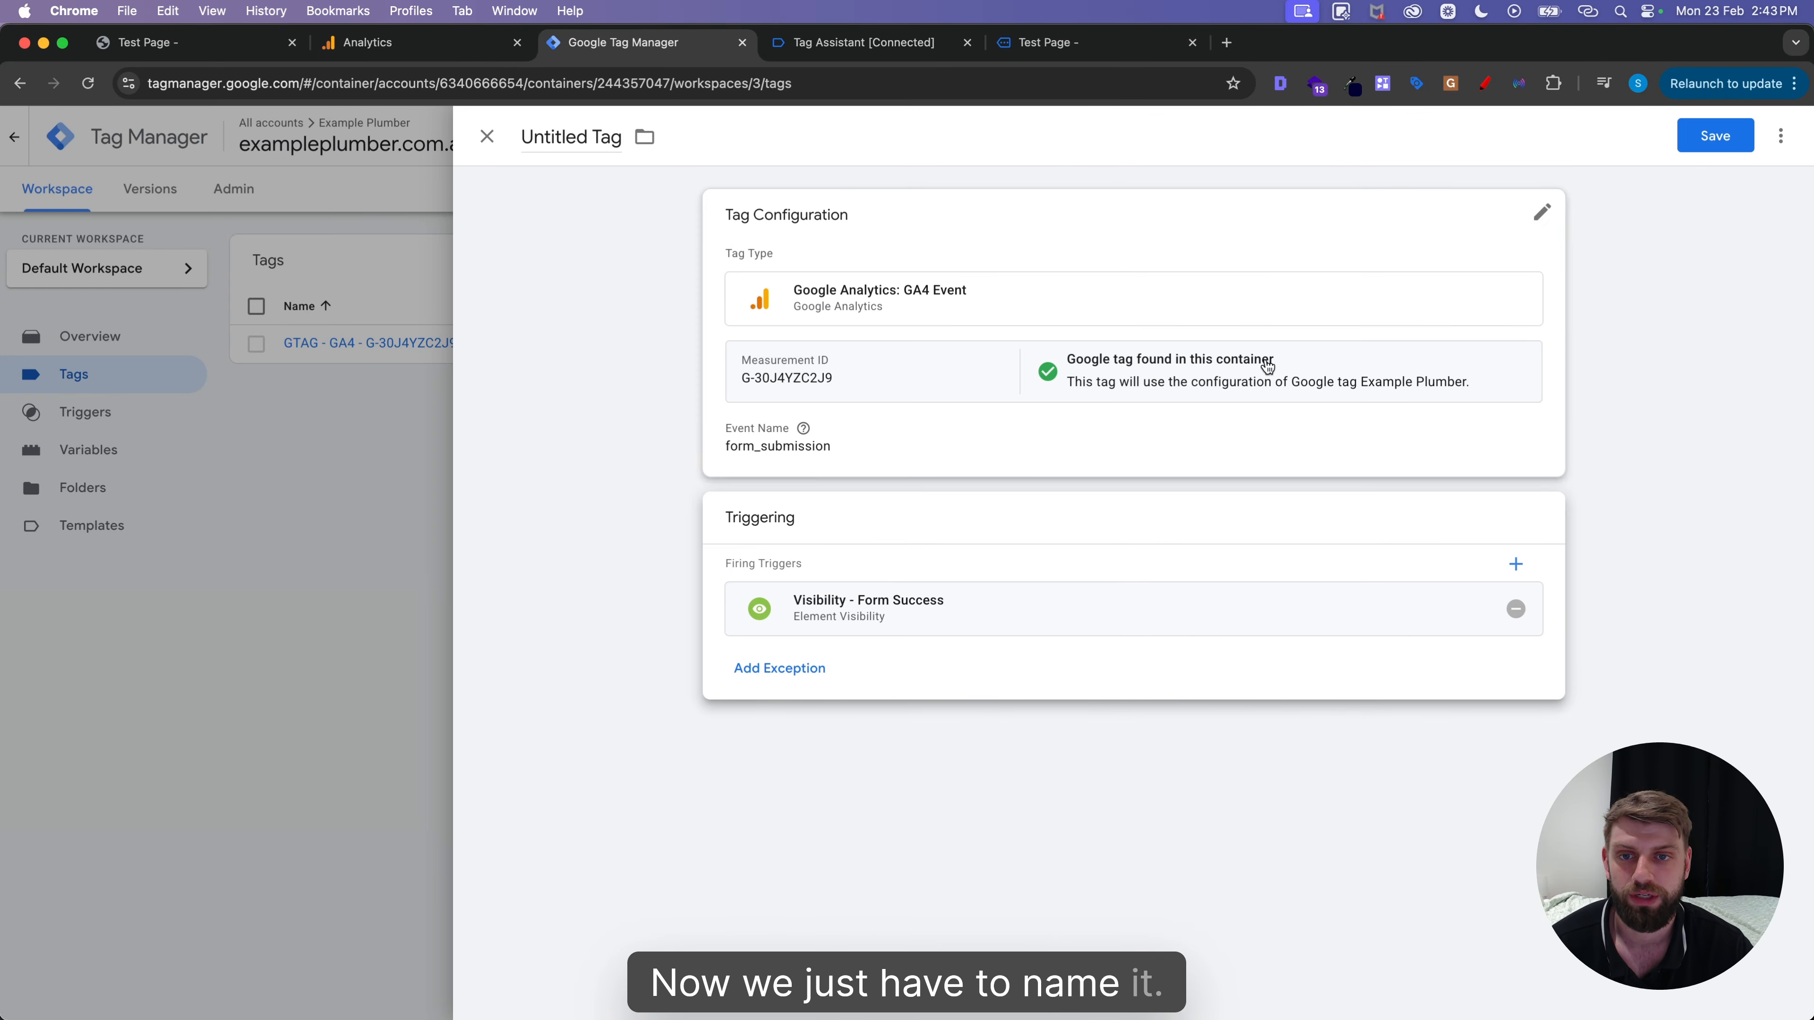
pyautogui.click(577, 137)
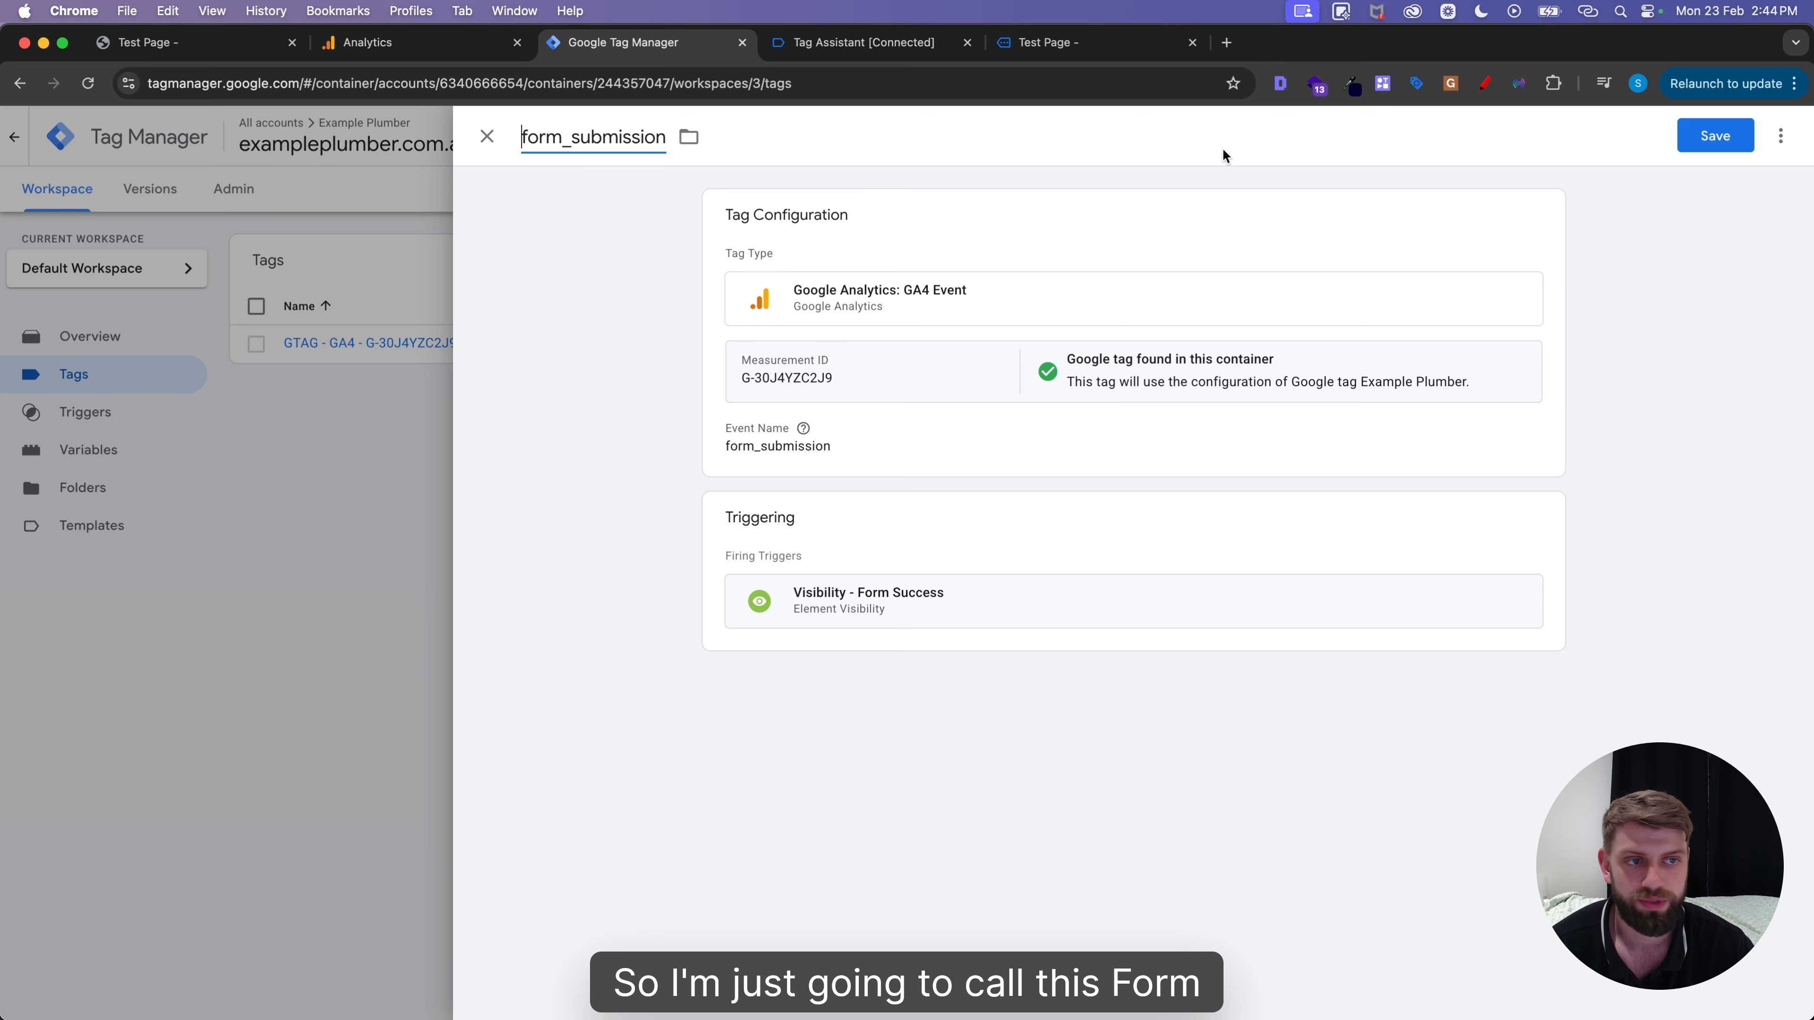
pyautogui.click(1714, 135)
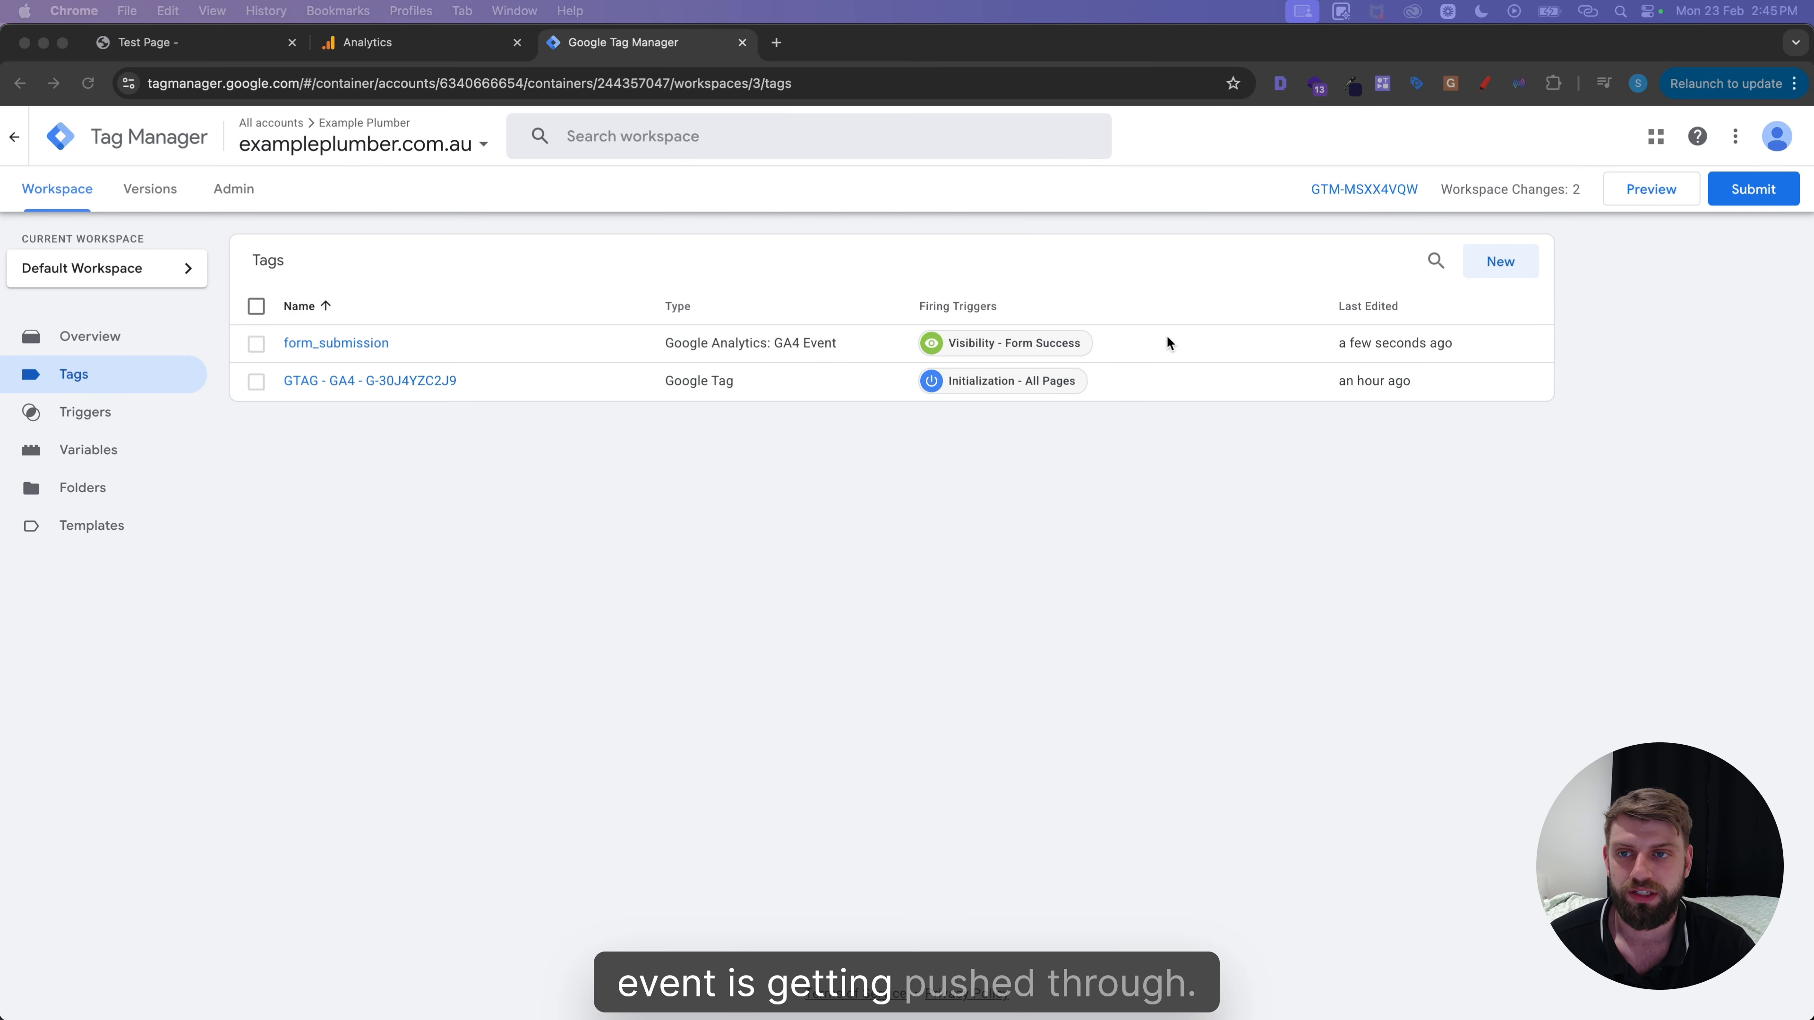
# Preview the container on the test page and submit the quote form with "test" as the name.
pyautogui.click(1654, 190)
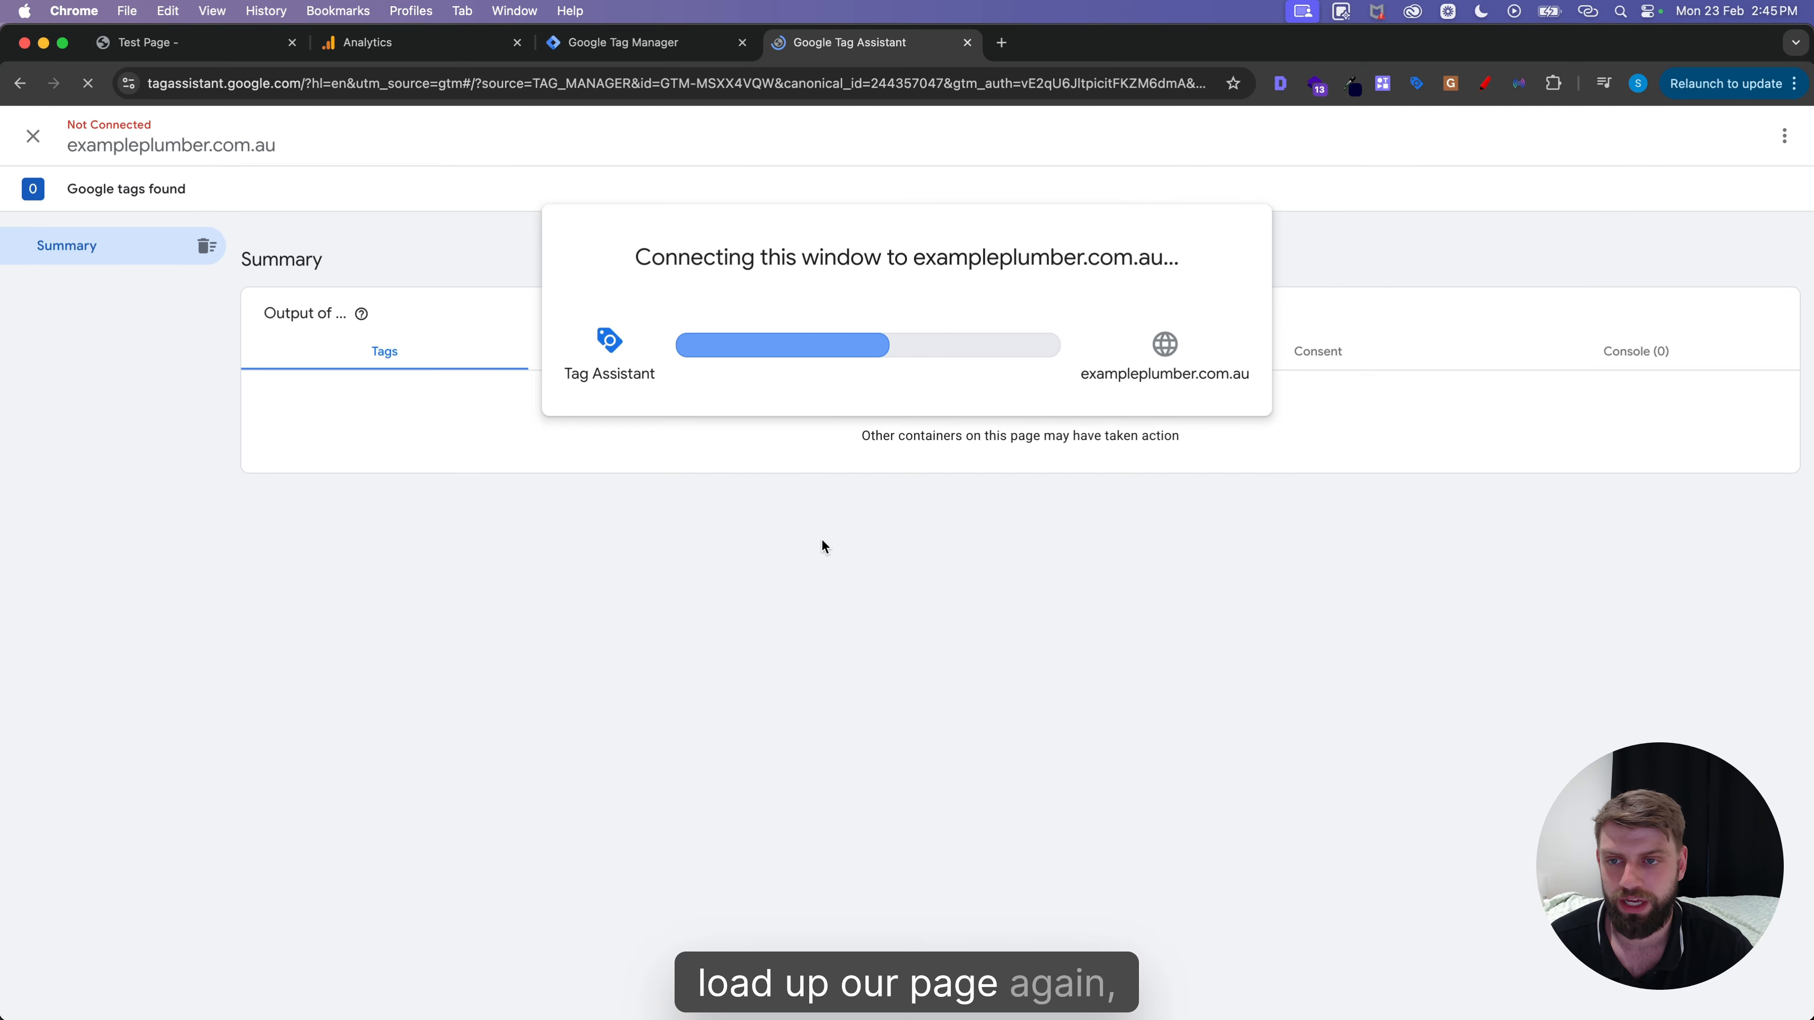
pyautogui.write('test')
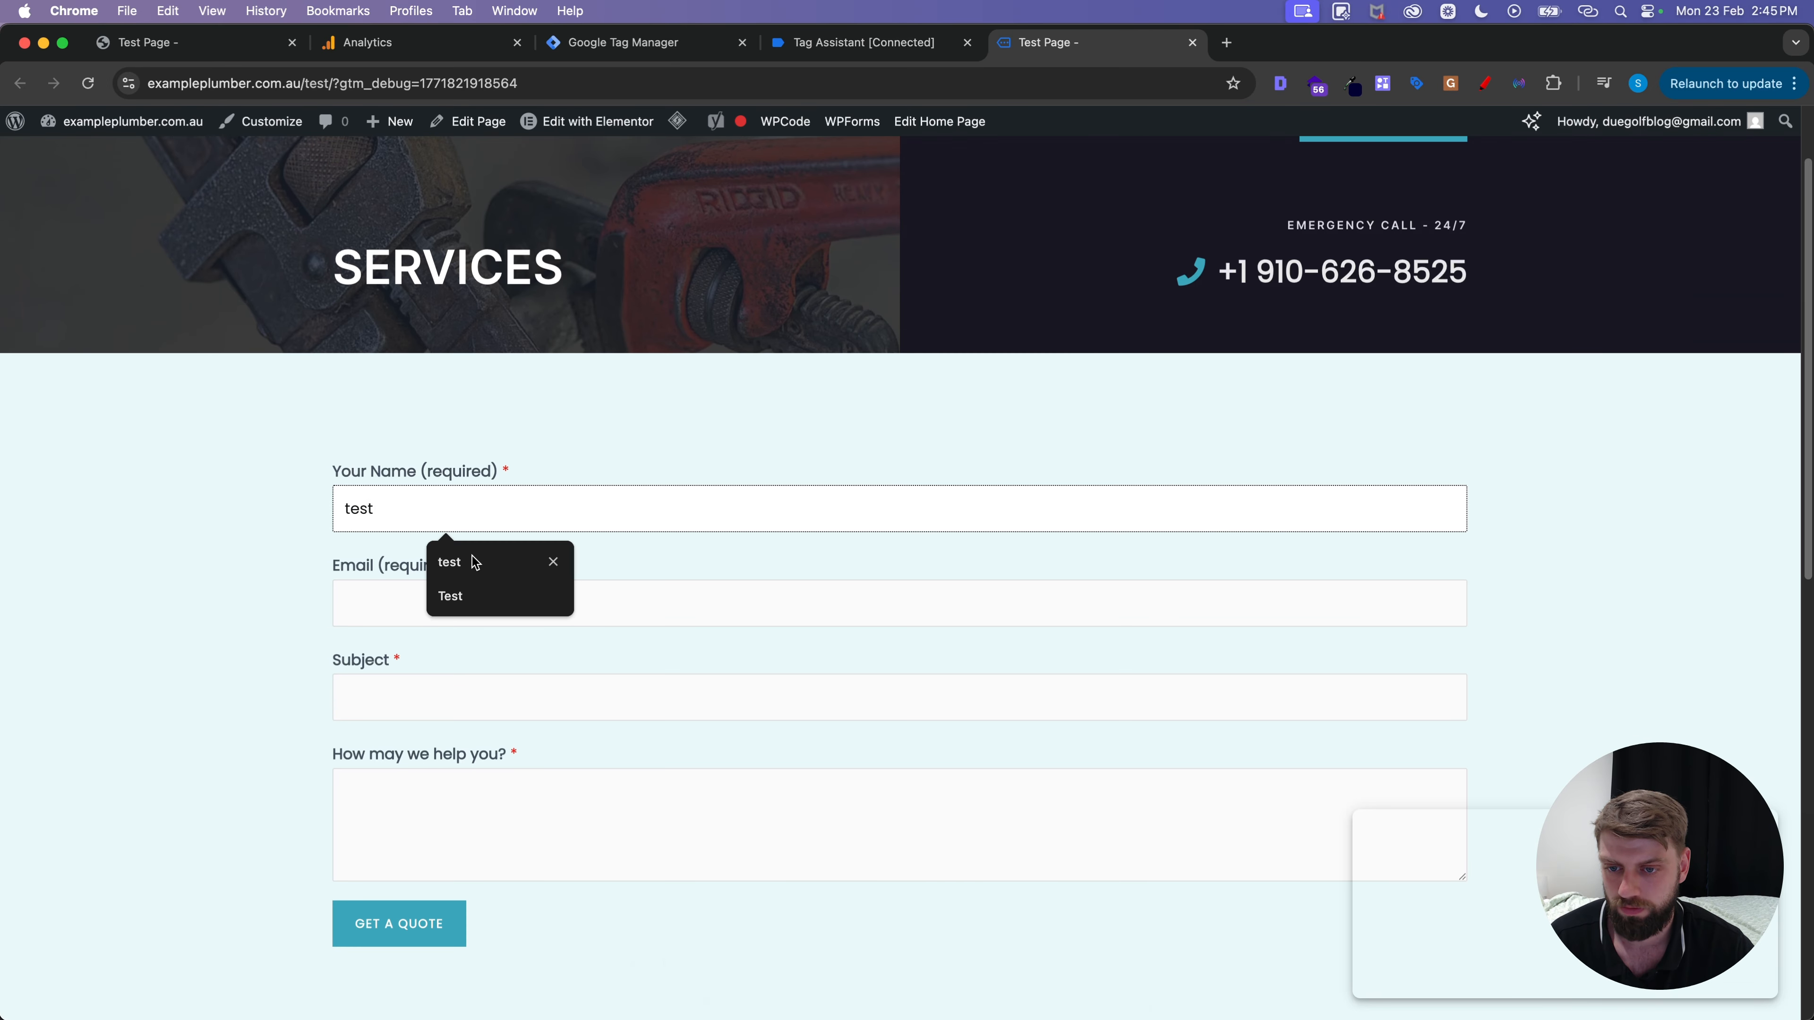
pyautogui.click(437, 598)
pyautogui.press('Return')
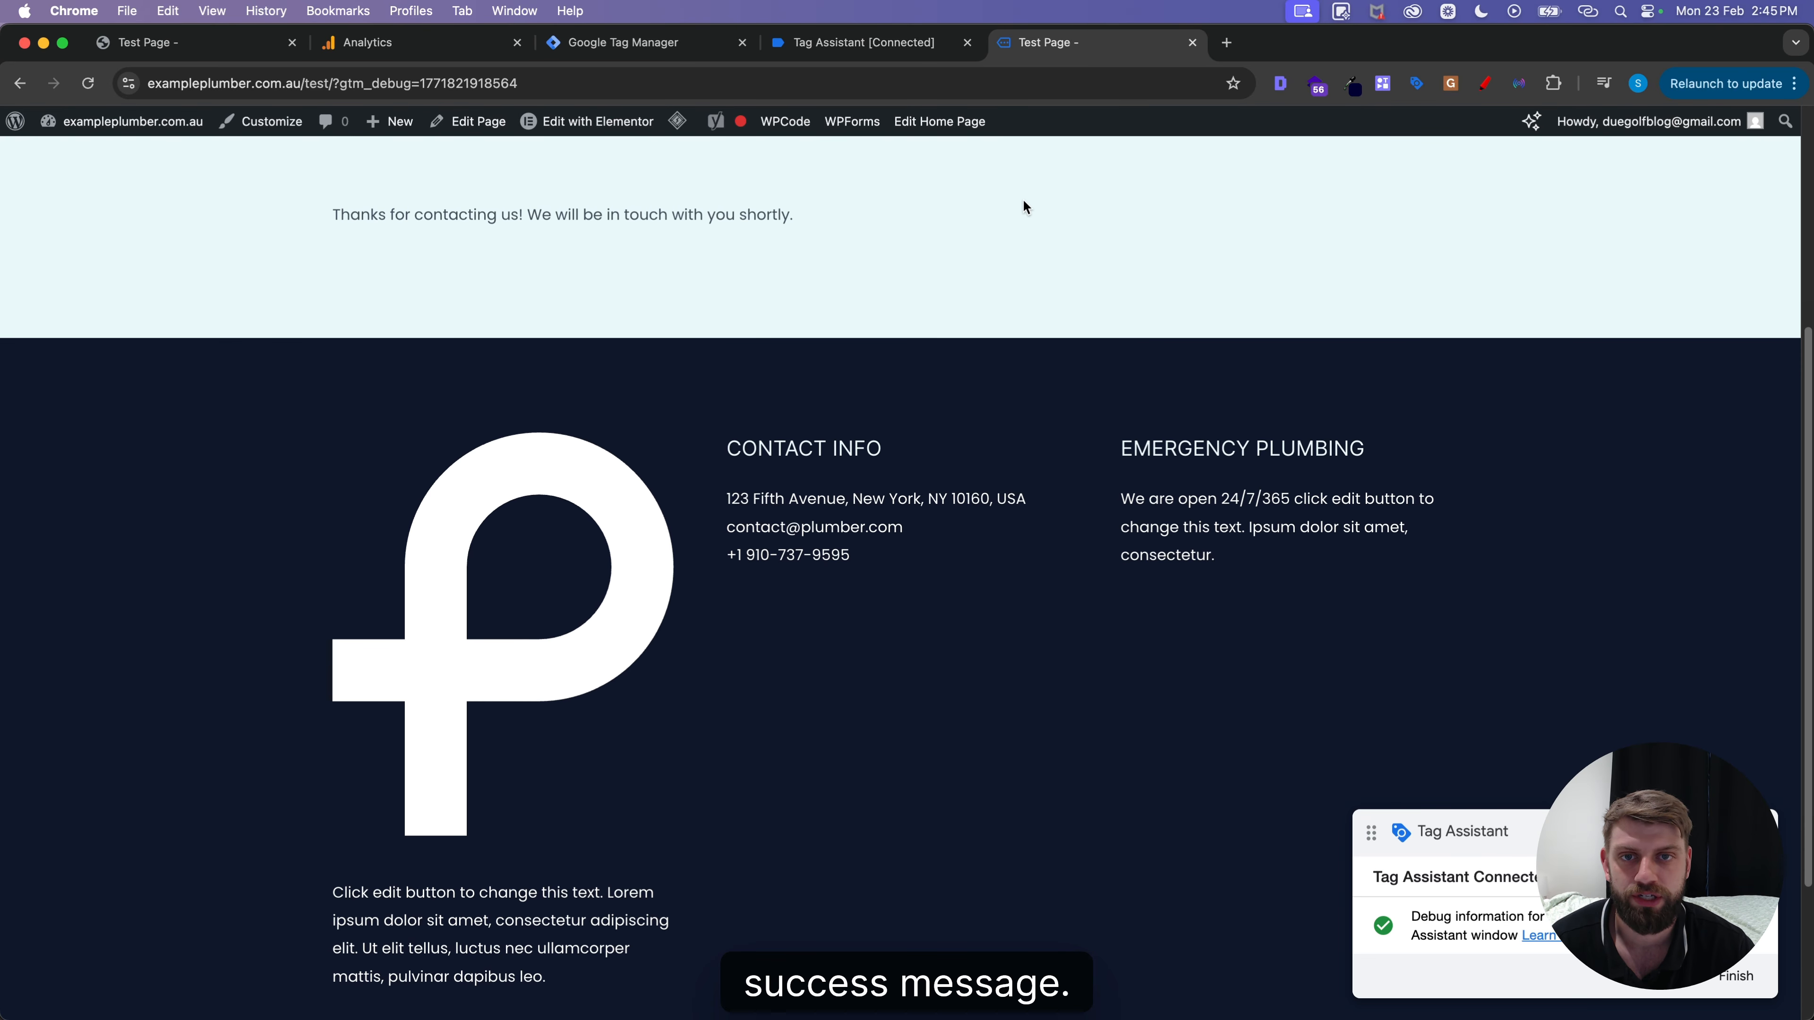
# Switch to Tag Assistant and check whether the form_submission tag fired for the test submission.
pyautogui.click(849, 45)
pyautogui.click(945, 861)
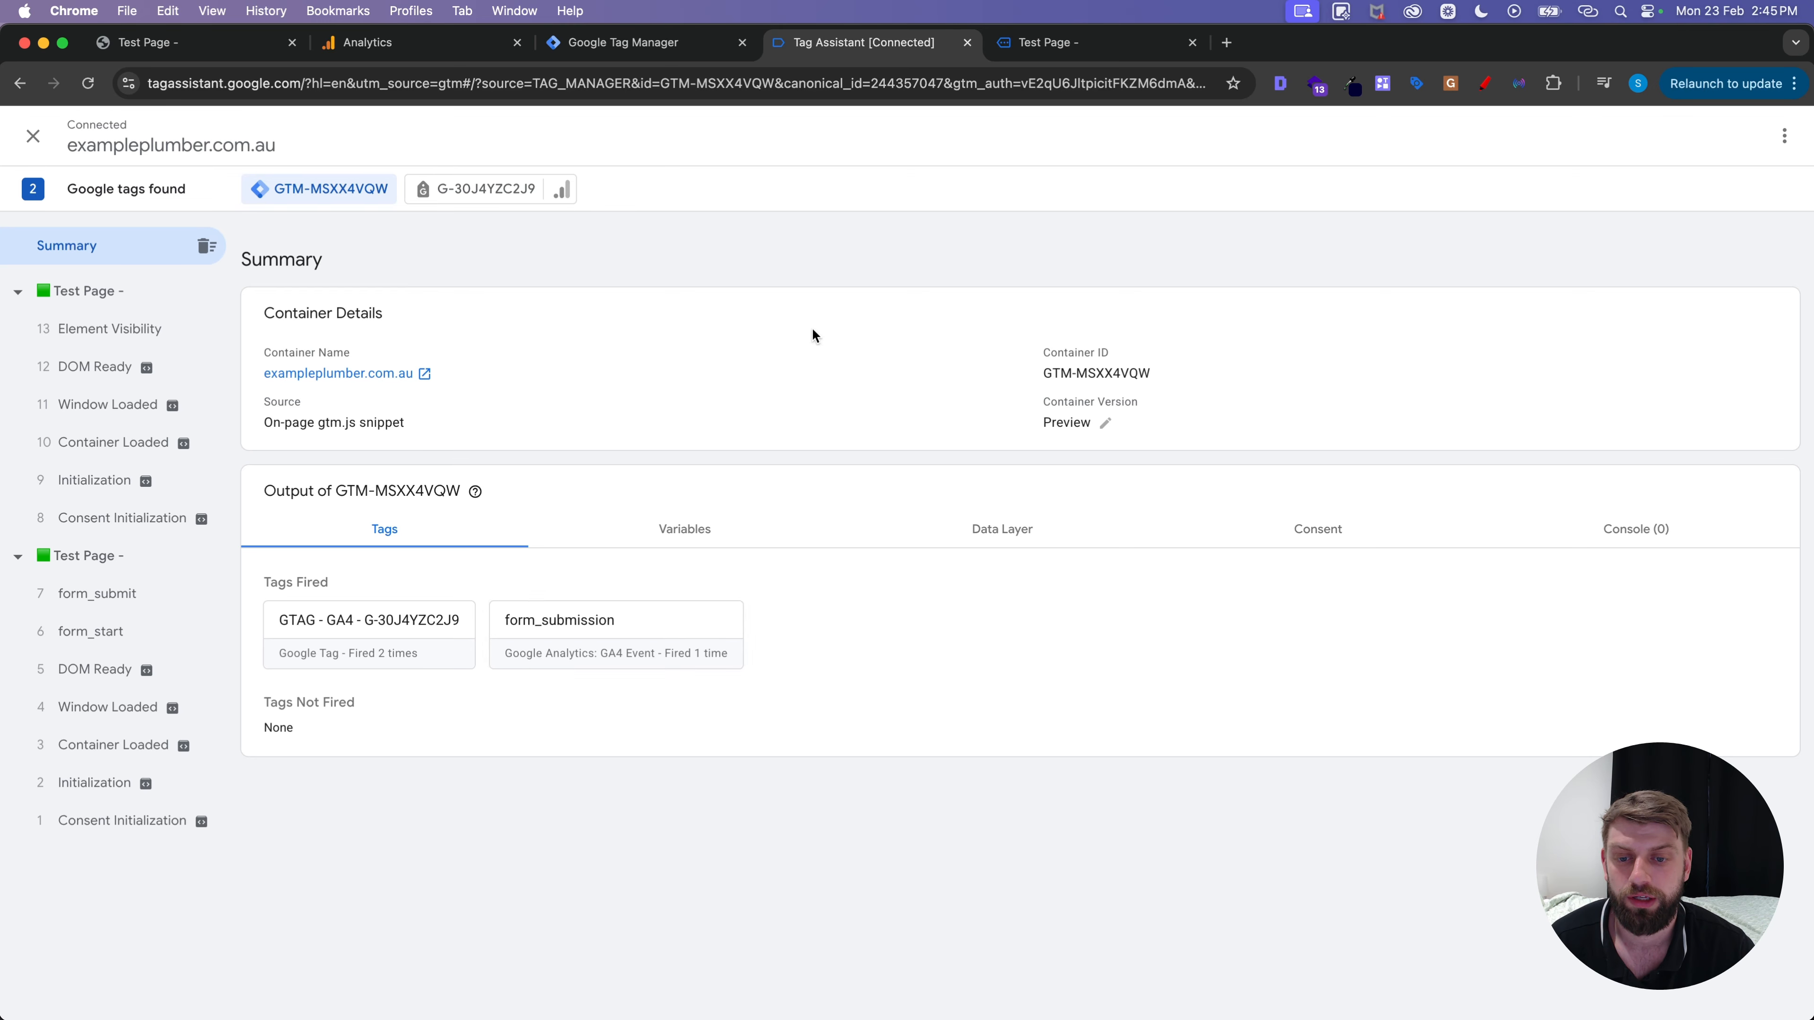
# Switch to Google Analytics and check the property's debug view for the form_submission event.
pyautogui.click(646, 43)
pyautogui.click(397, 55)
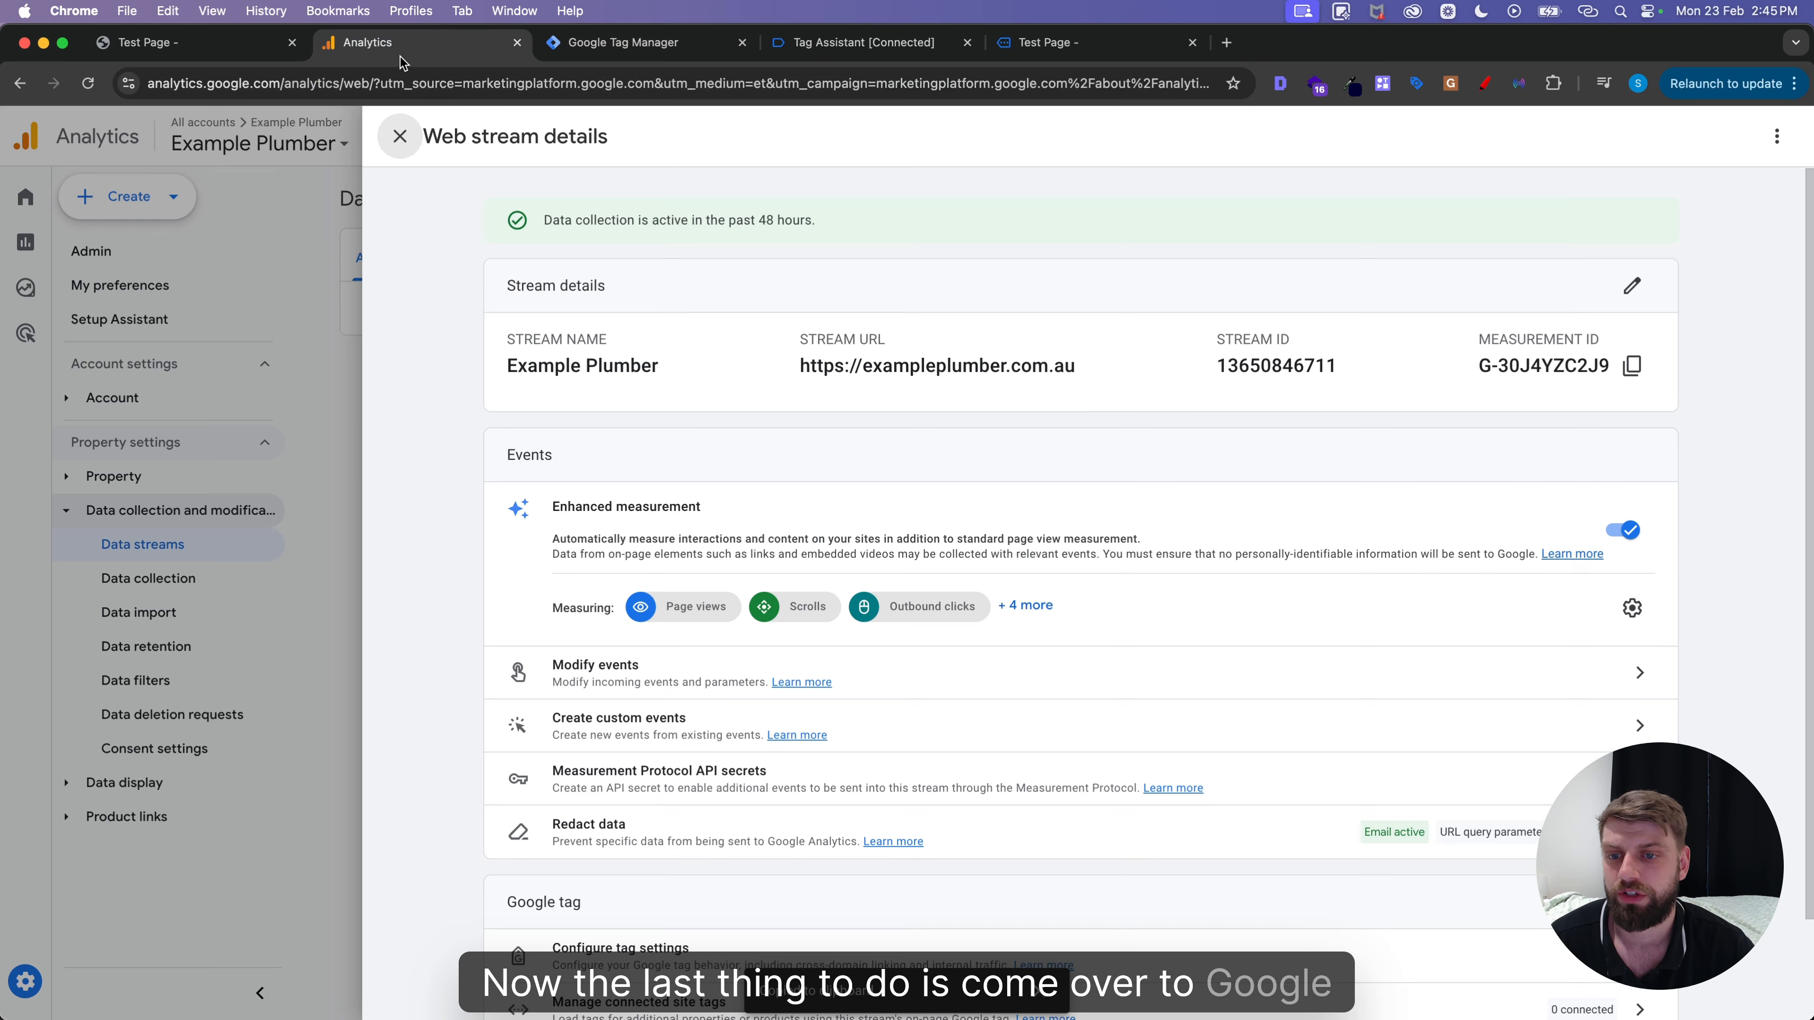
pyautogui.click(399, 136)
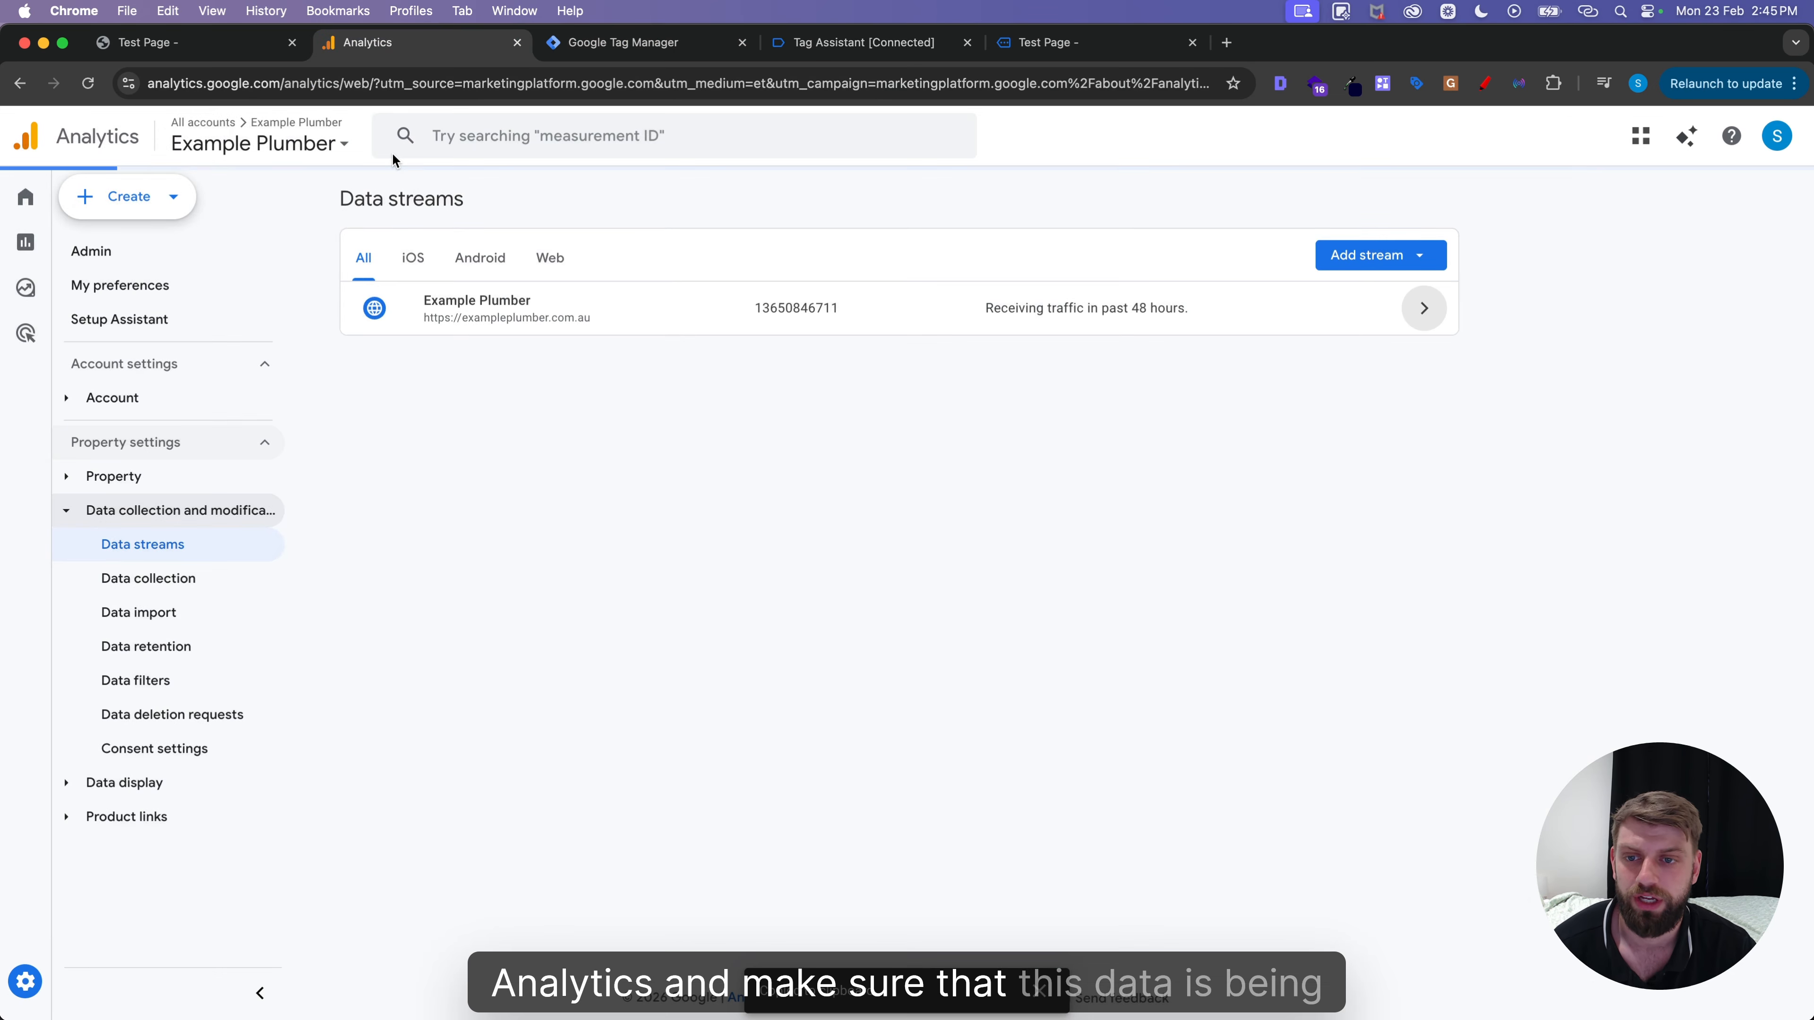
pyautogui.click(45, 984)
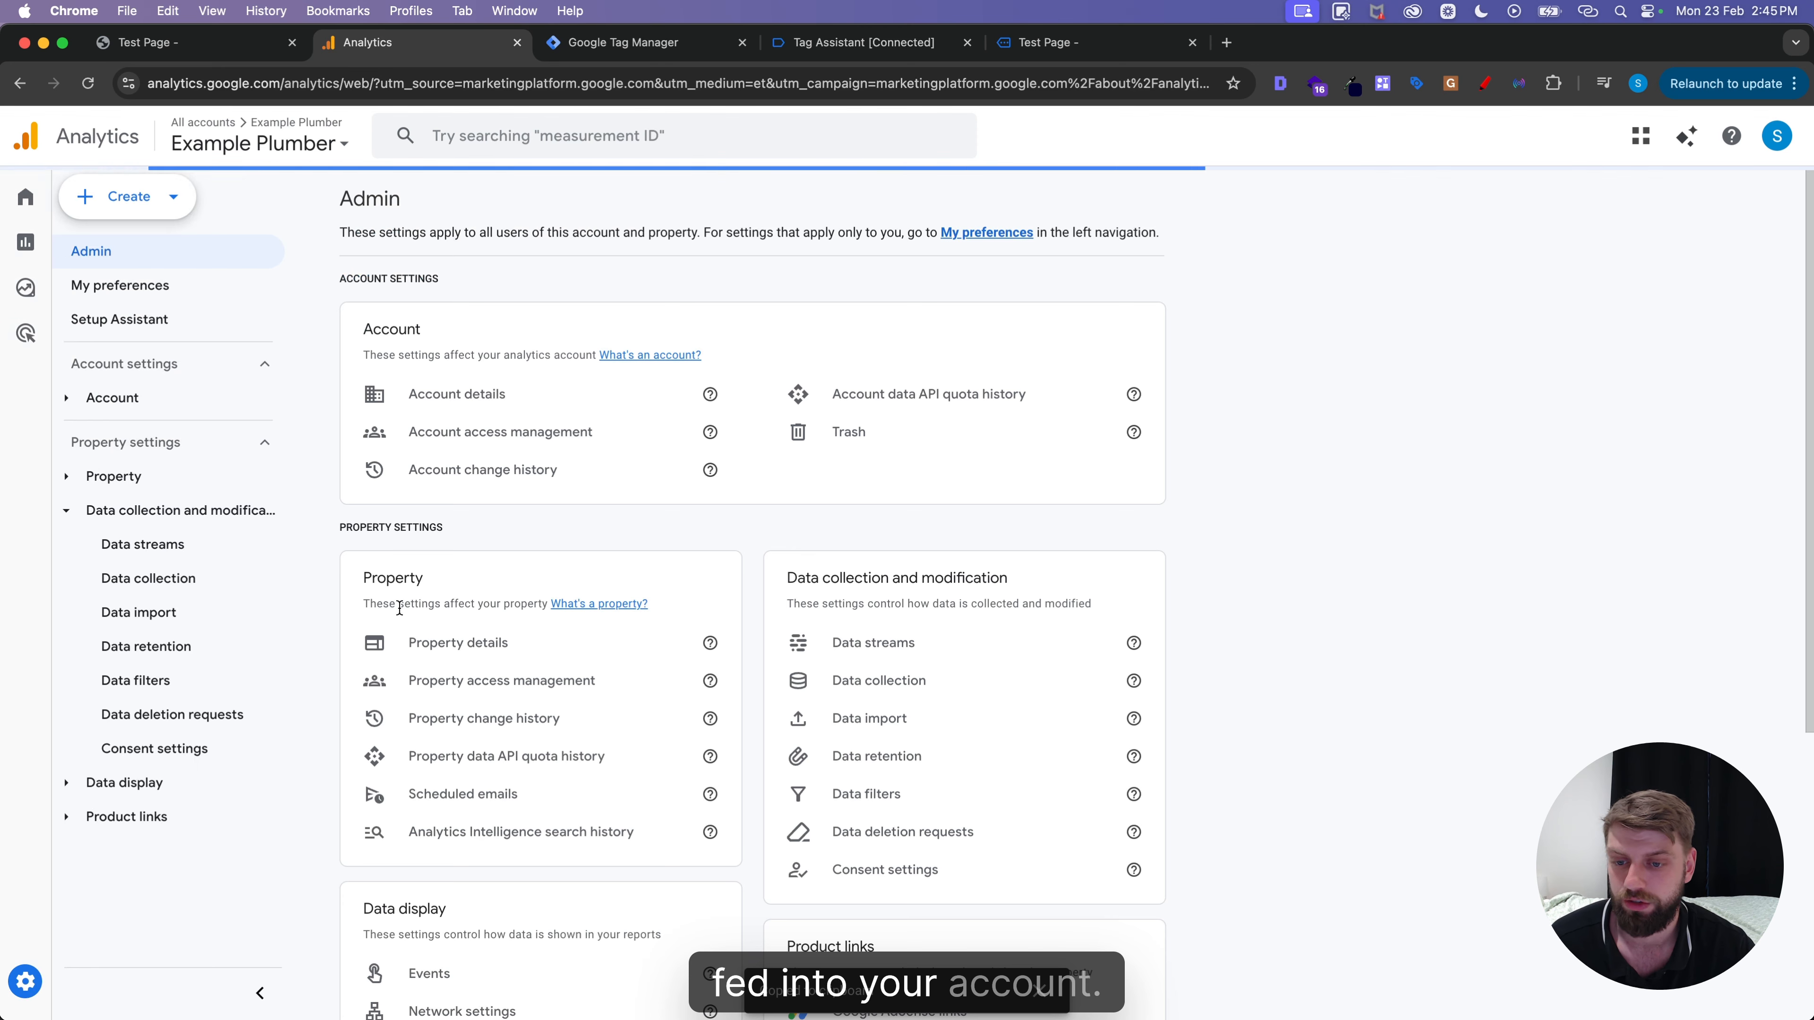
pyautogui.scroll(-6, 454, 741)
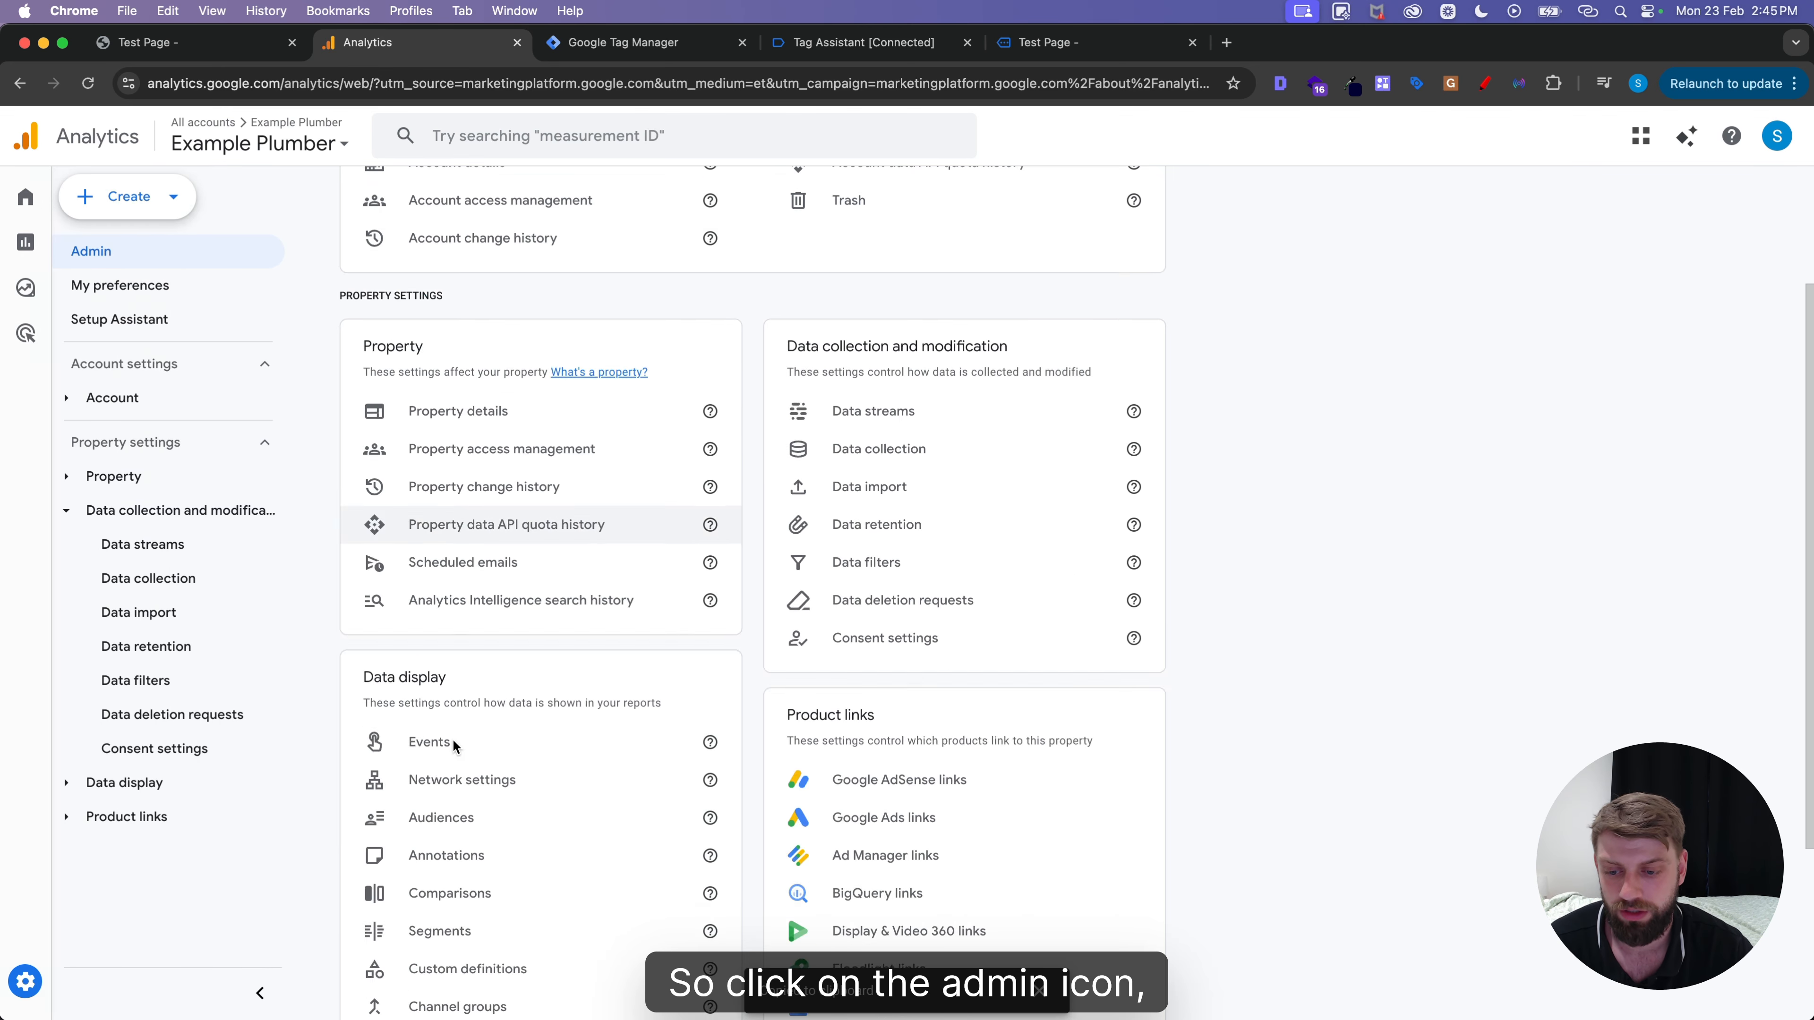
pyautogui.click(407, 907)
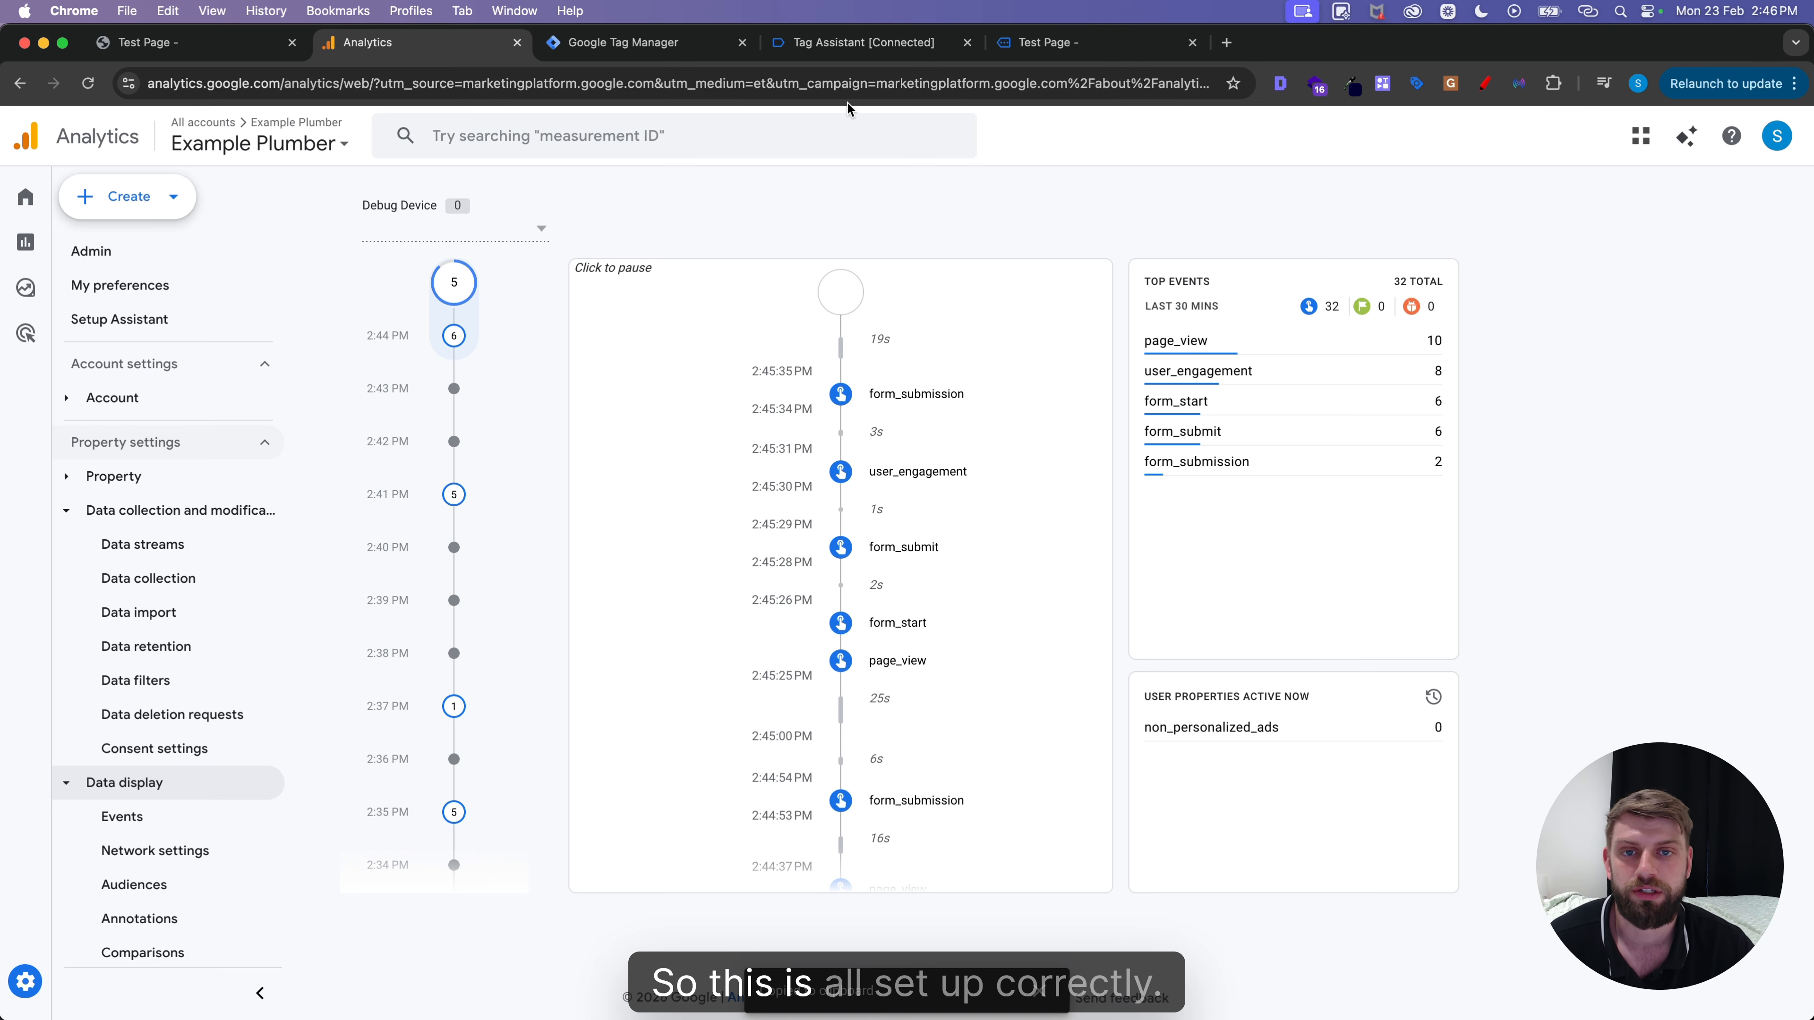
# Return to Google Tag Manager and publish the workspace changes to Live as a version named "Visibility event".
pyautogui.click(707, 43)
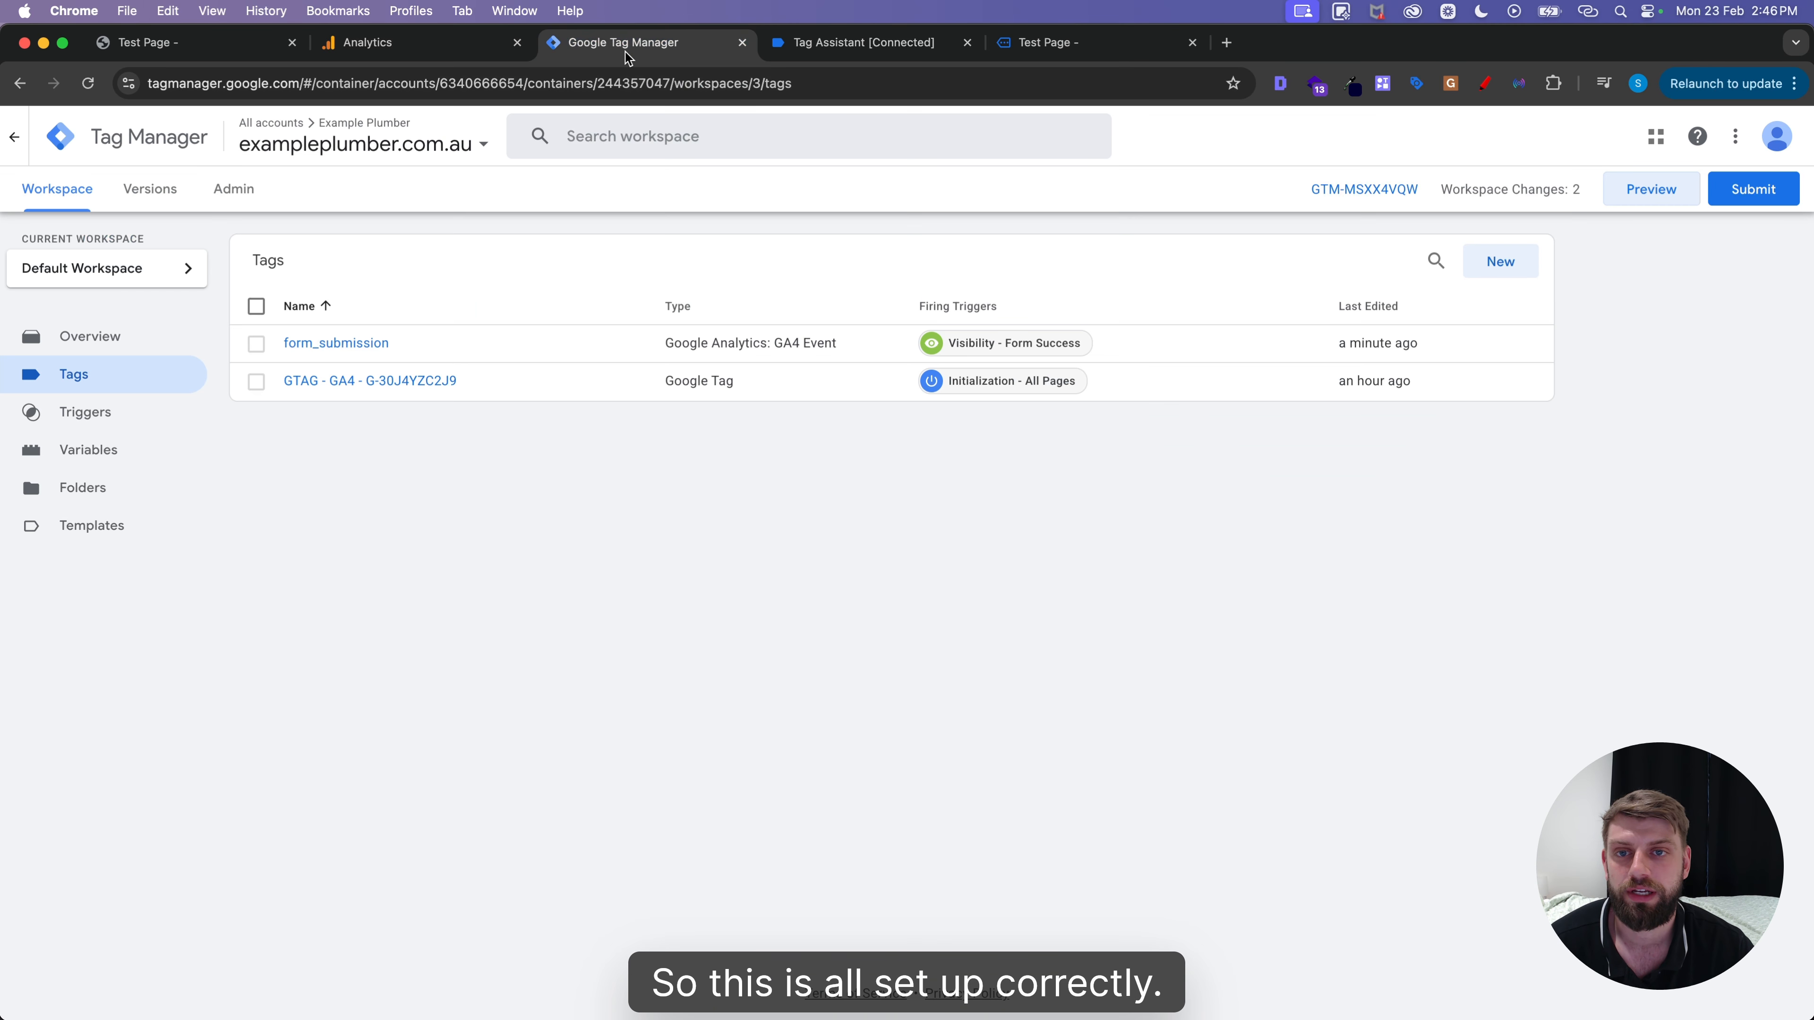
pyautogui.click(1755, 190)
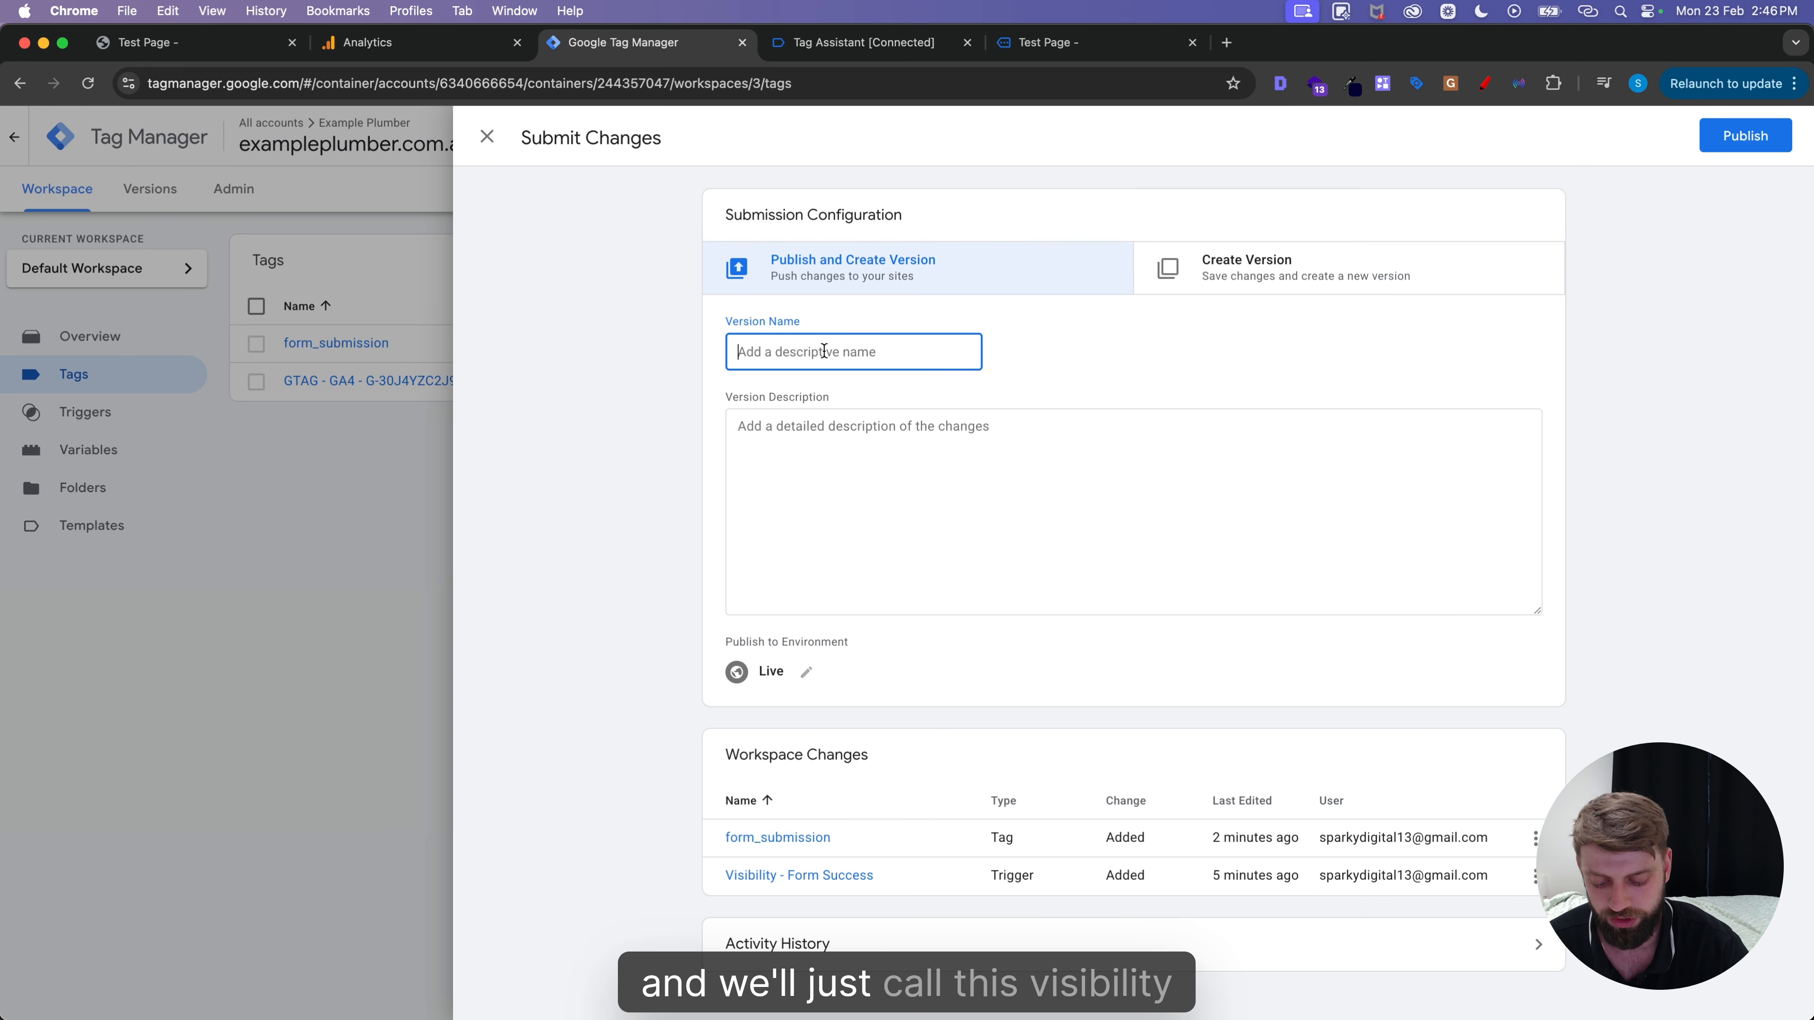
pyautogui.write('Visibility evenyt')
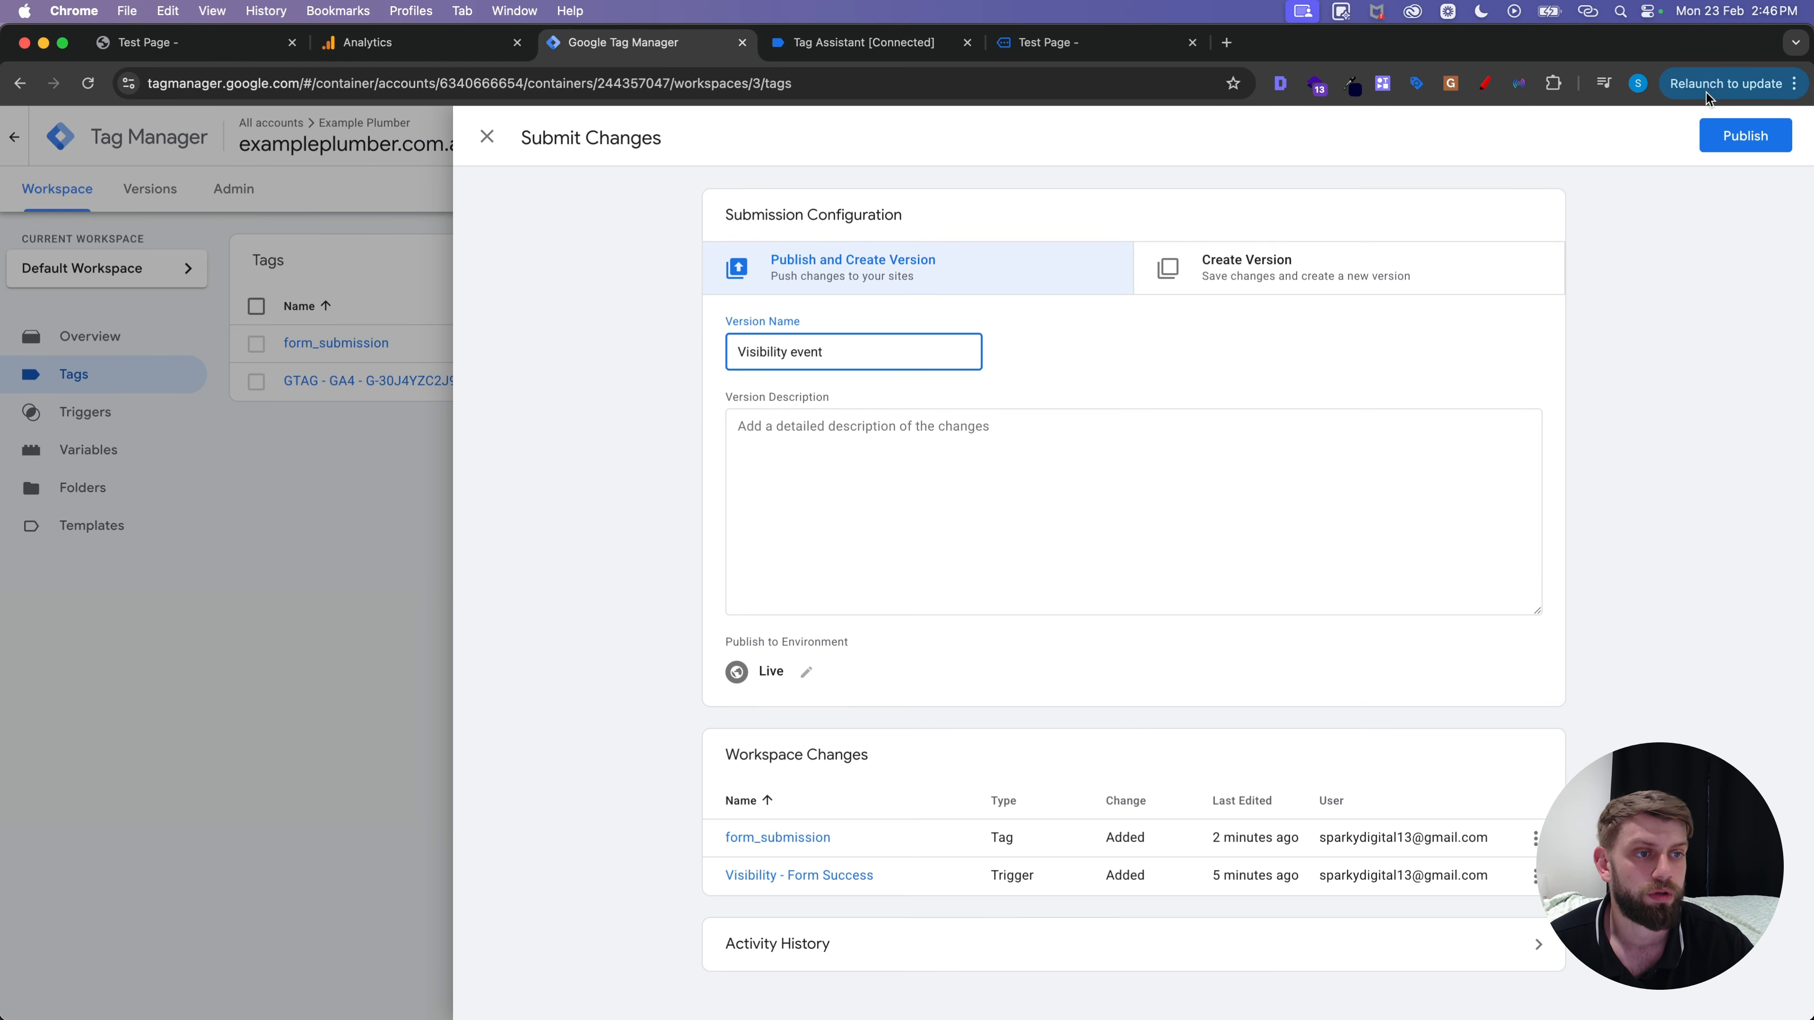
pyautogui.click(1745, 136)
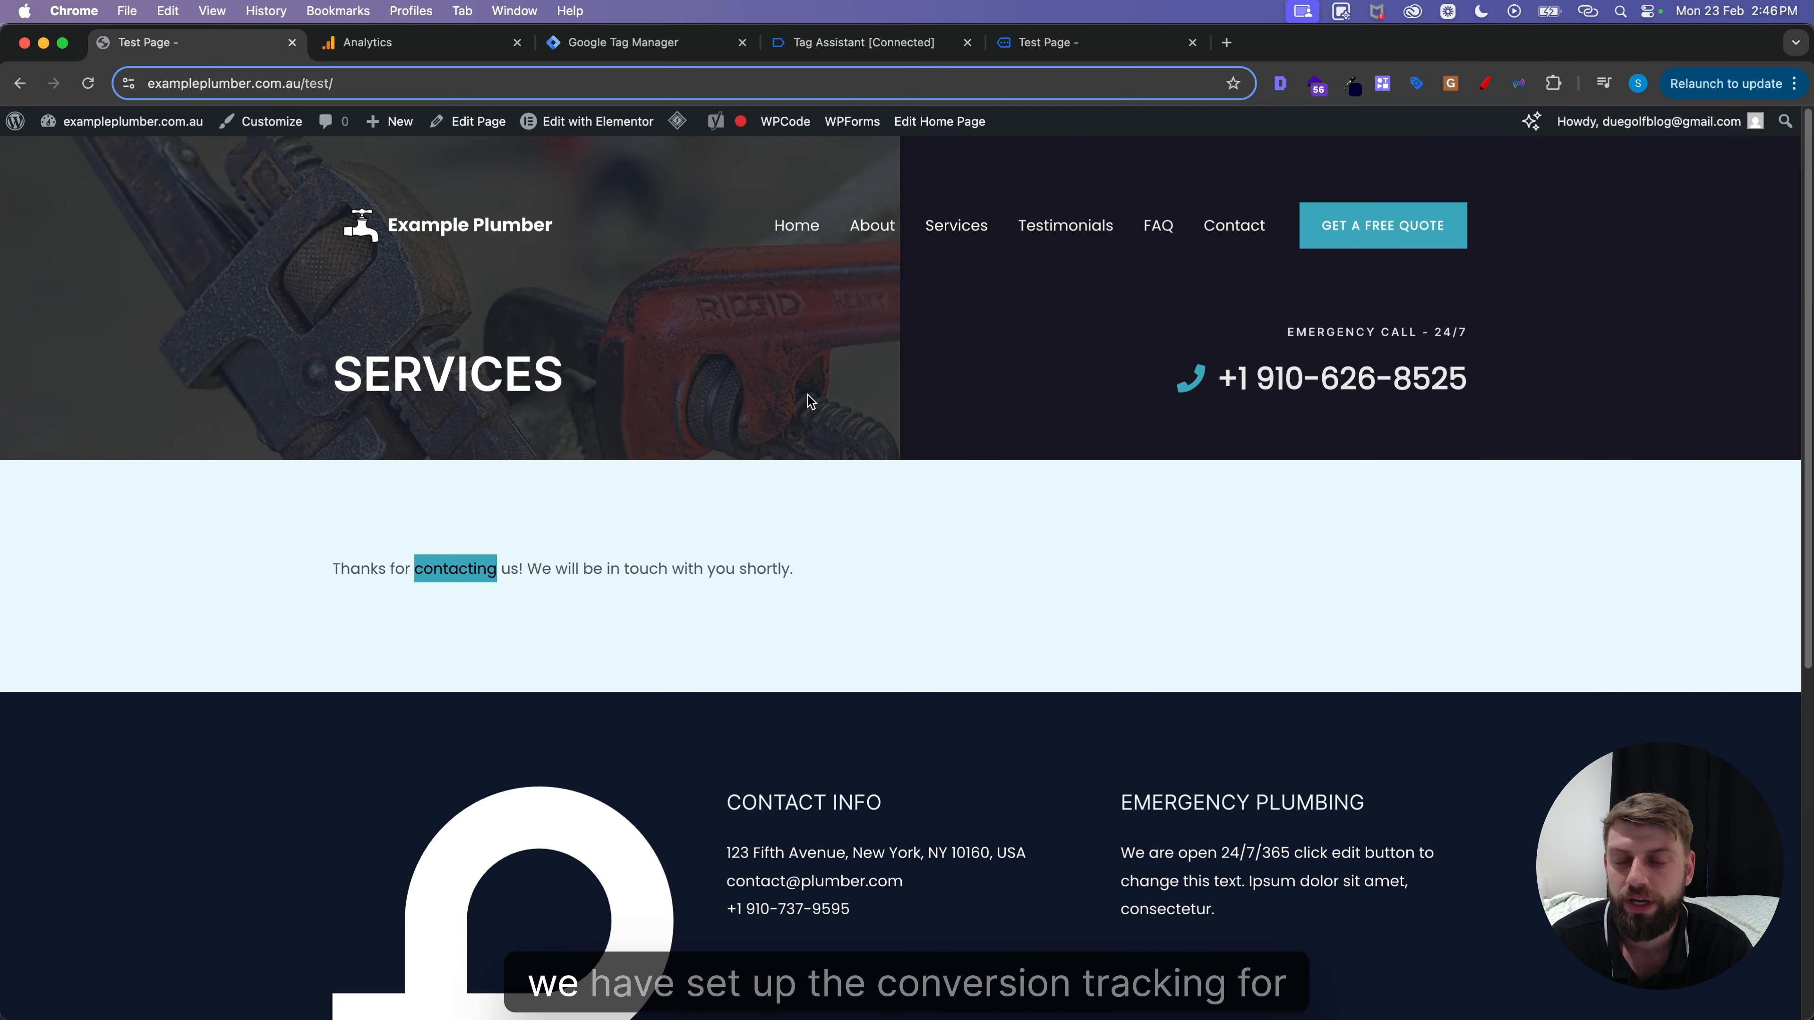